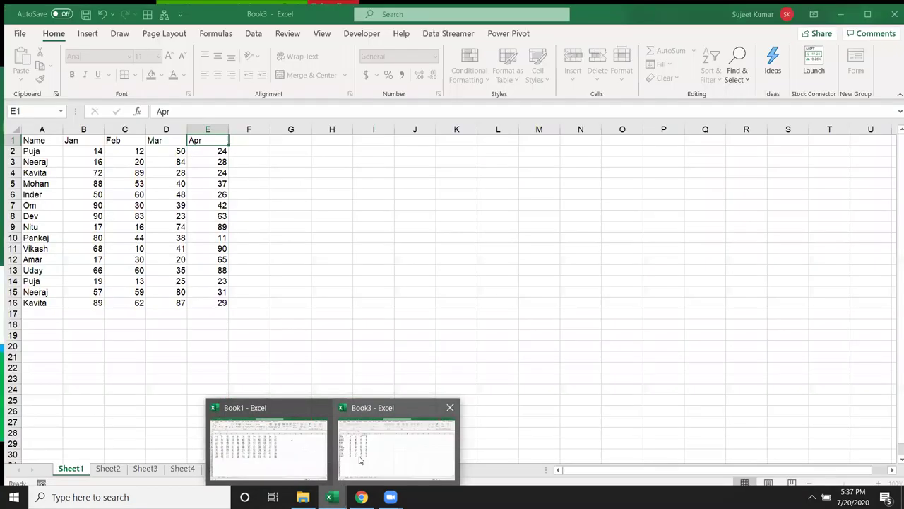
Switch to Book3 and clear the Feb, Mar and Apr data from columns C through E
click(359, 460)
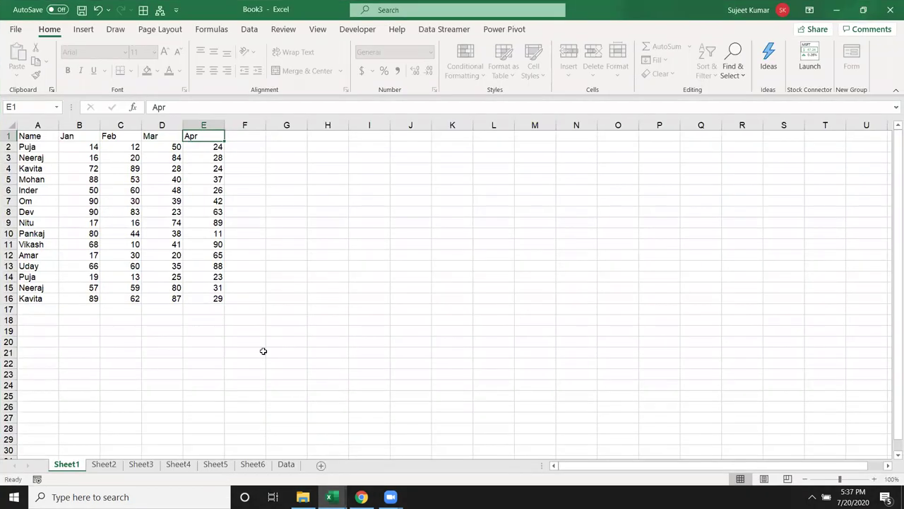
click(119, 126)
drag(182, 127, 205, 127)
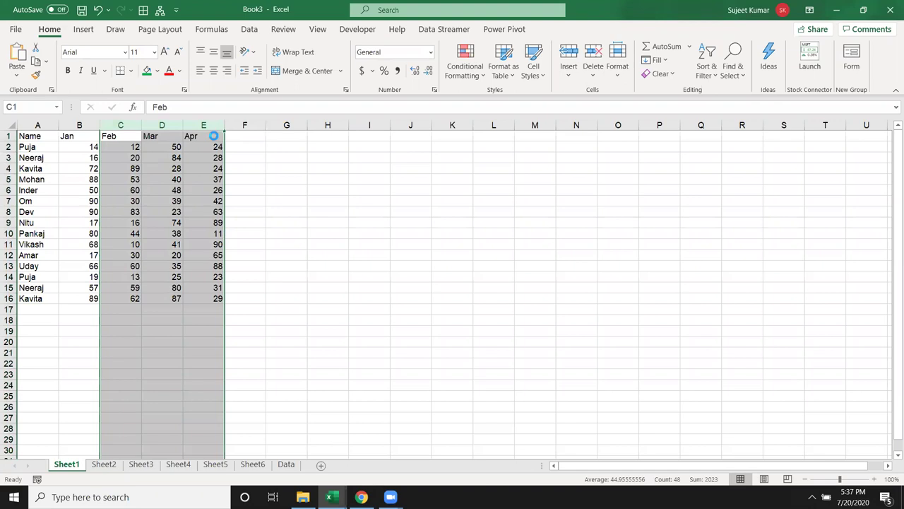
key(Delete)
key(Down)
key(Up)
key(Down)
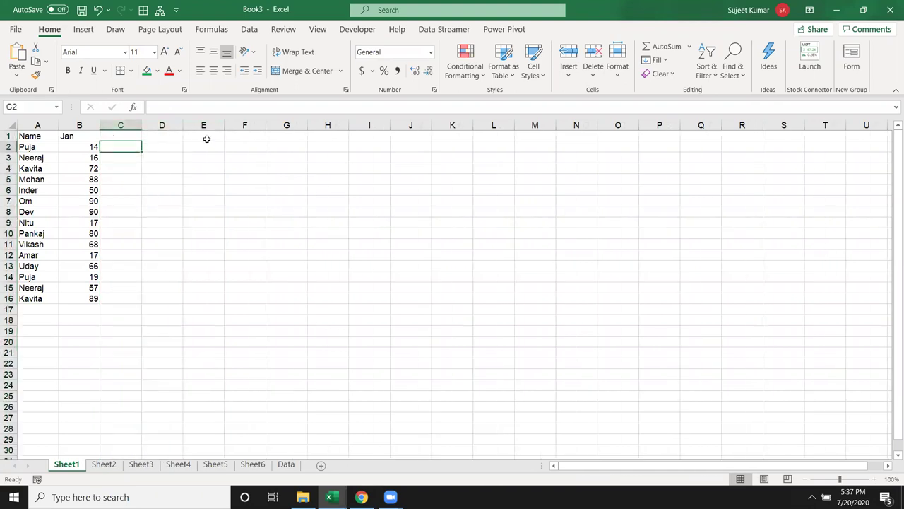
Give column C the heading 'inc' in C1
key(Up)
text(inc)
key(Return)
Enter =IF(B2>=50,500,0) in C2, fill it down to row 16, then clear C2:C16
text(=if)
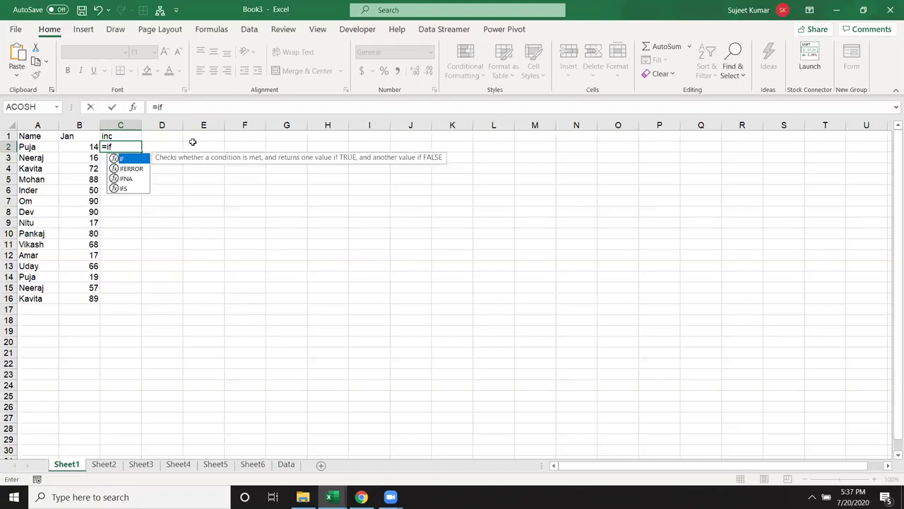
key(Tab)
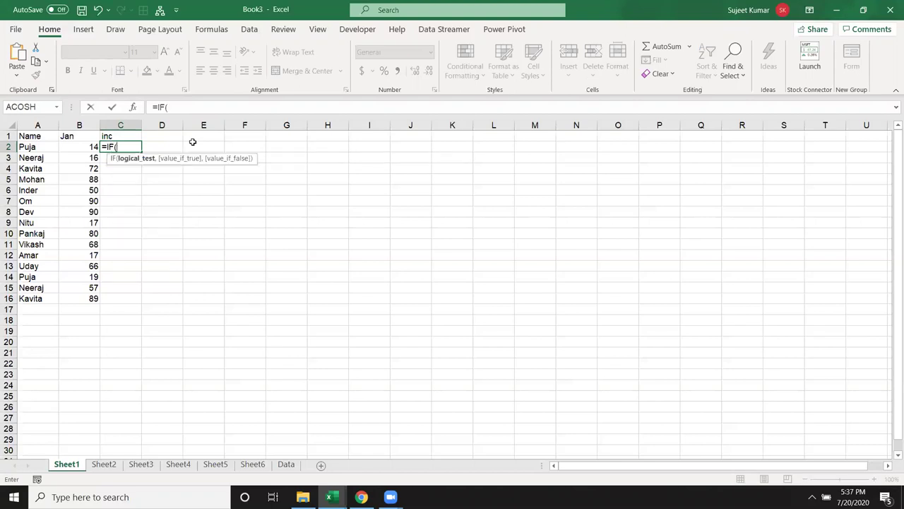
key(Left)
text(>=50)
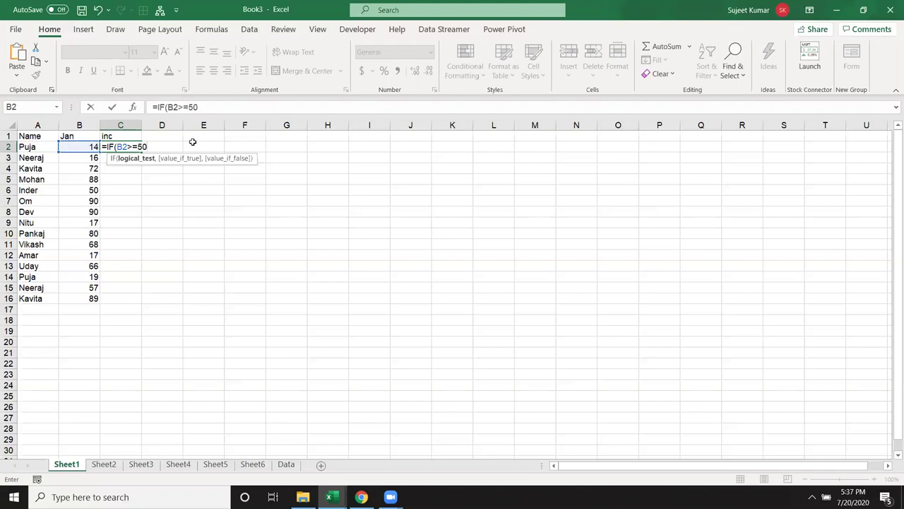
text(,500,0))
key(Return)
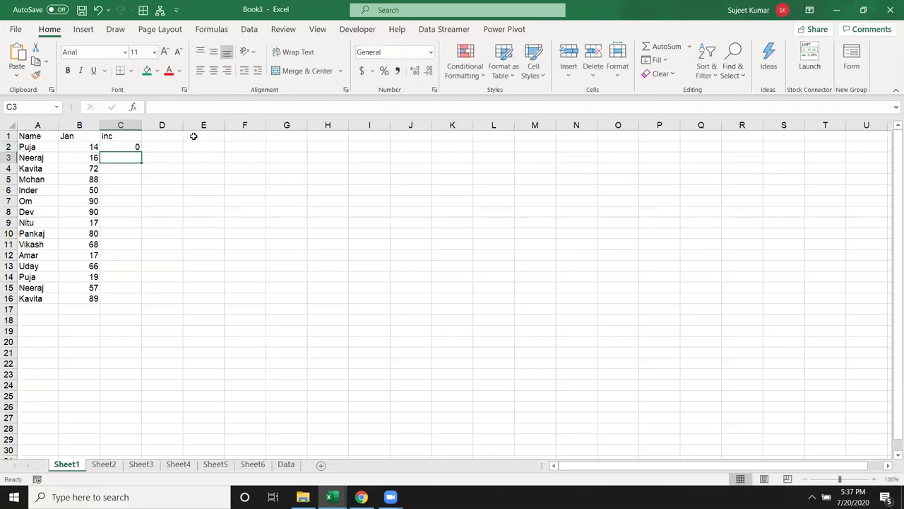
click(135, 147)
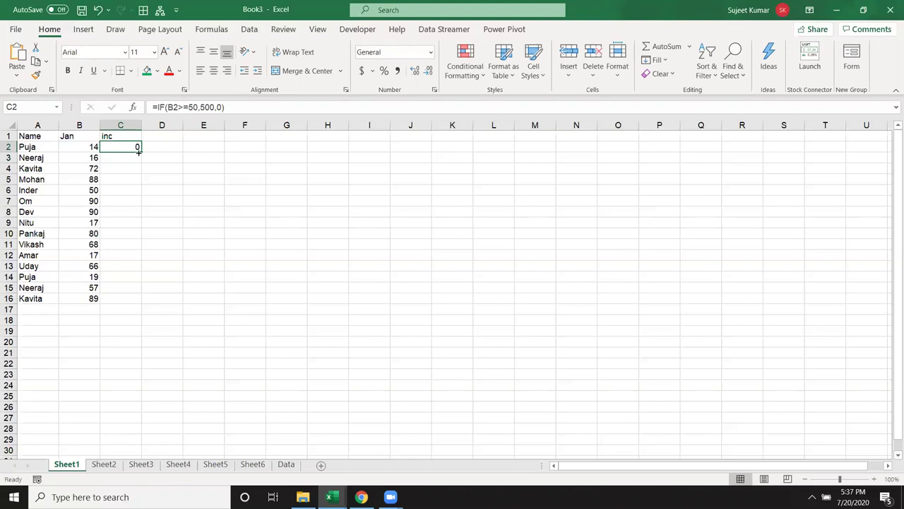
double_click(139, 151)
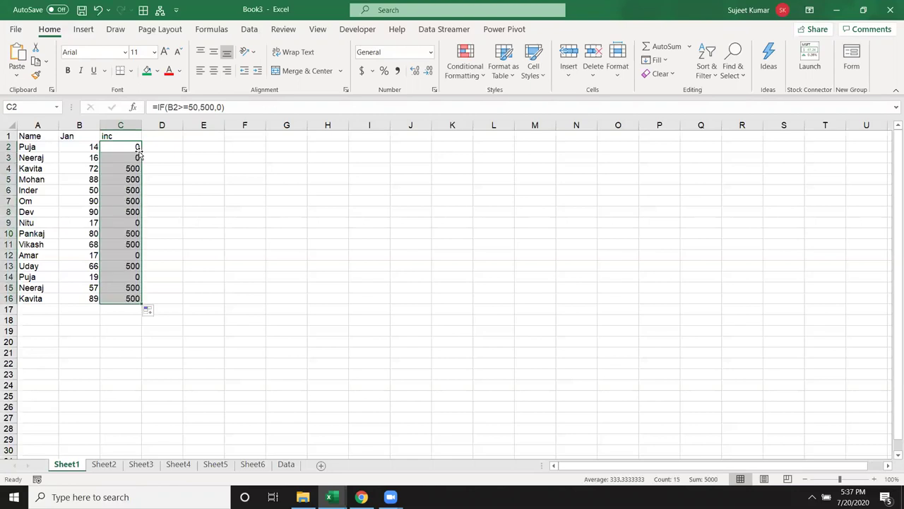
key(Delete)
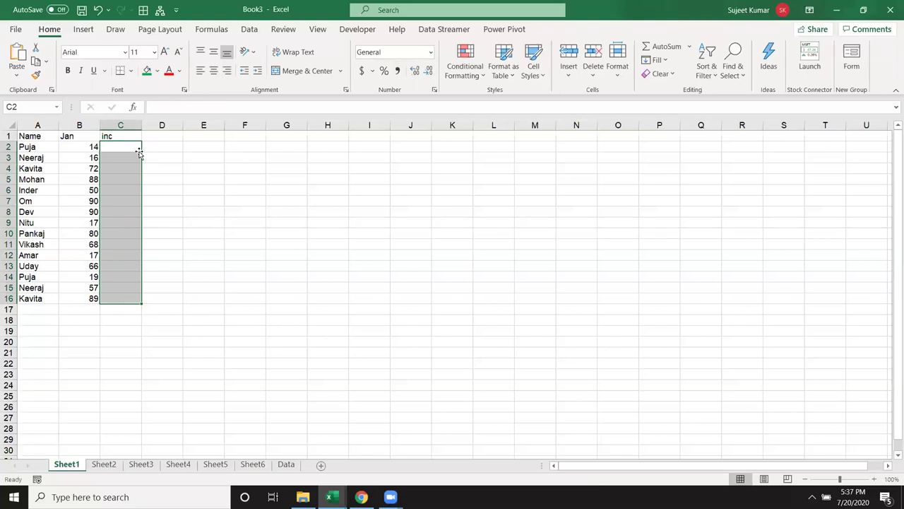
Label cell F3 with the bonus range 50-80
key(Right)
key(Right)
key(Right)
key(Down)
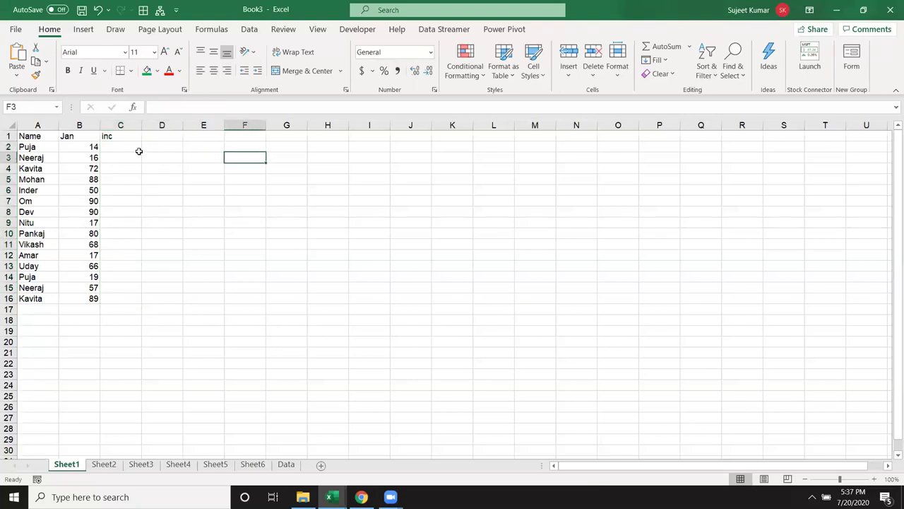
text(>=50 )
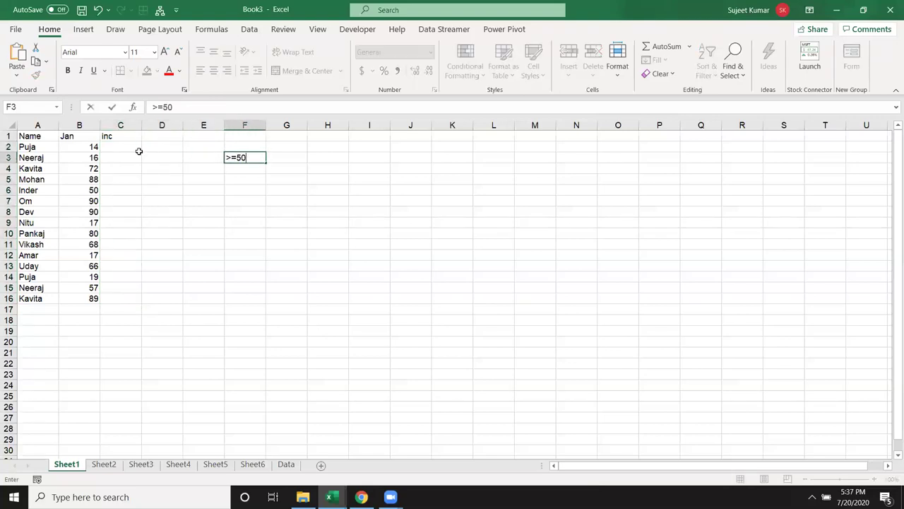
text(<=)
key(BackSpace)
key(BackSpace)
key(BackSpace)
key(BackSpace)
key(BackSpace)
text(50-80)
key(Return)
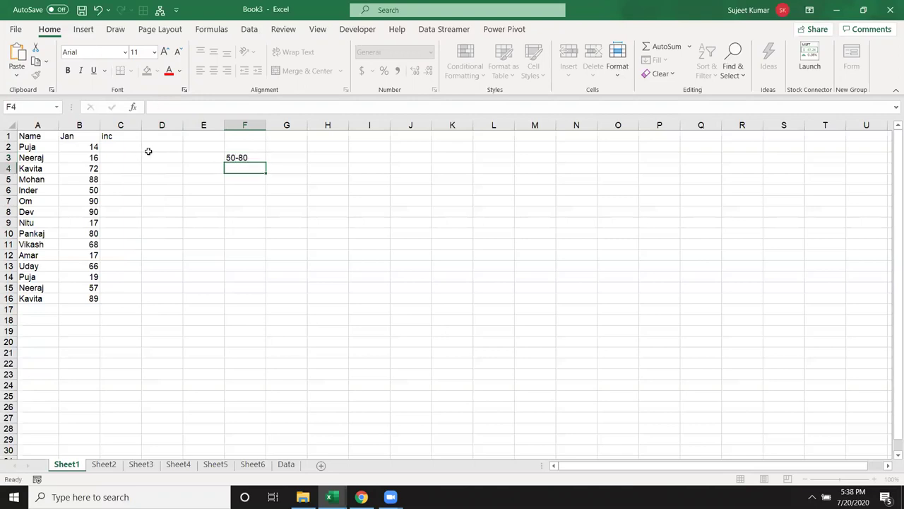
Put the bonus values 500 in G3 and 0 in H3
key(Up)
key(Right)
text(500)
key(Right)
text(0)
key(Return)
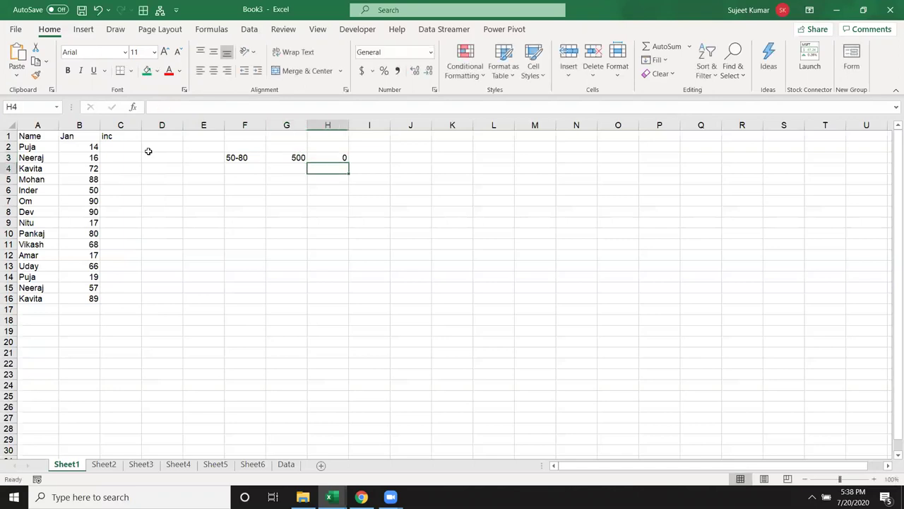
click(138, 147)
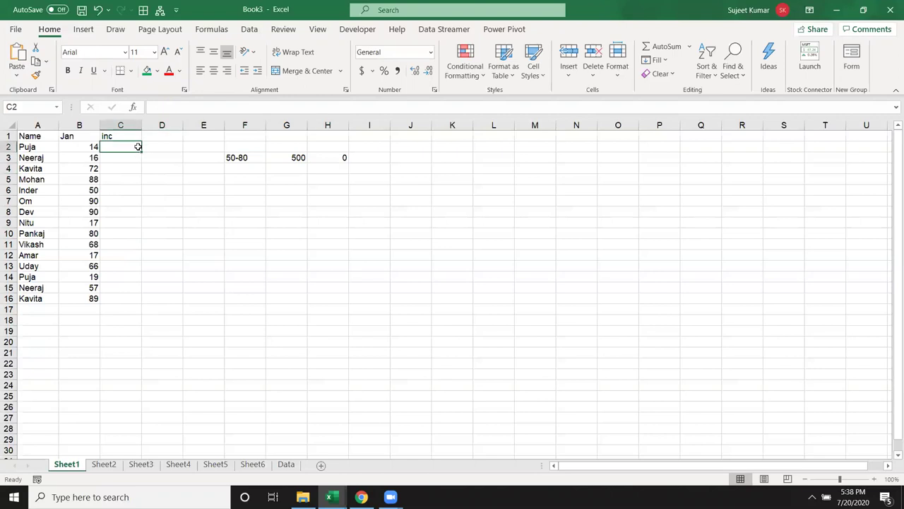
Type =IF(B2>=50,IF(B2<=80,500,0),0) into C2 and highlight its first condition
text(=if)
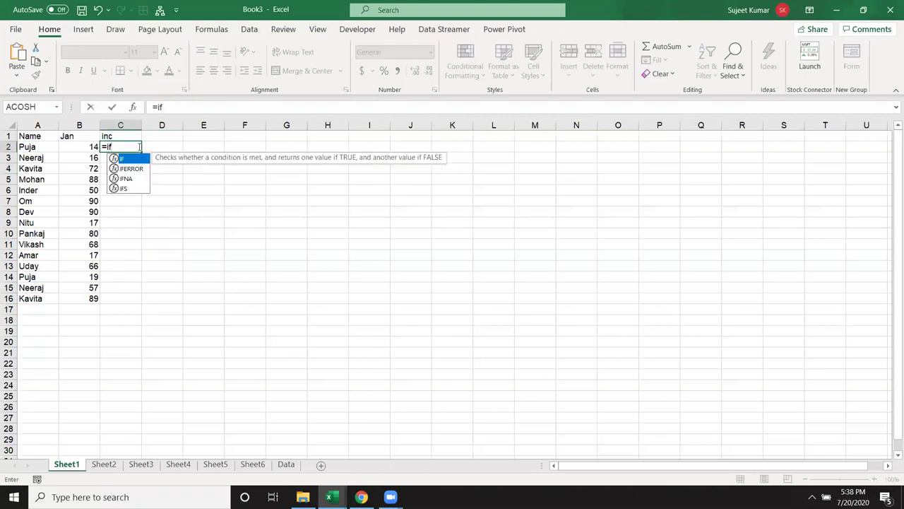
key(Tab)
key(Left)
text(>)
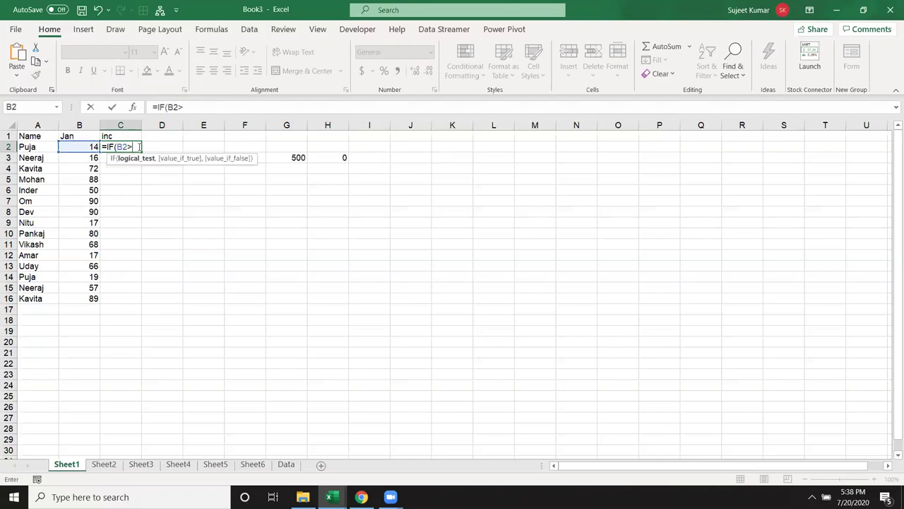
text(=50)
text(,)
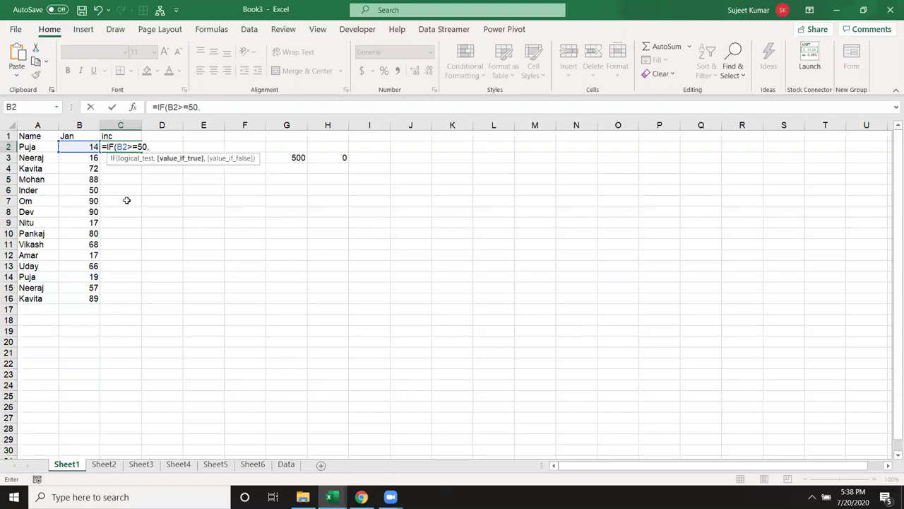
text(id)
key(BackSpace)
text(f)
key(Tab)
key(Left)
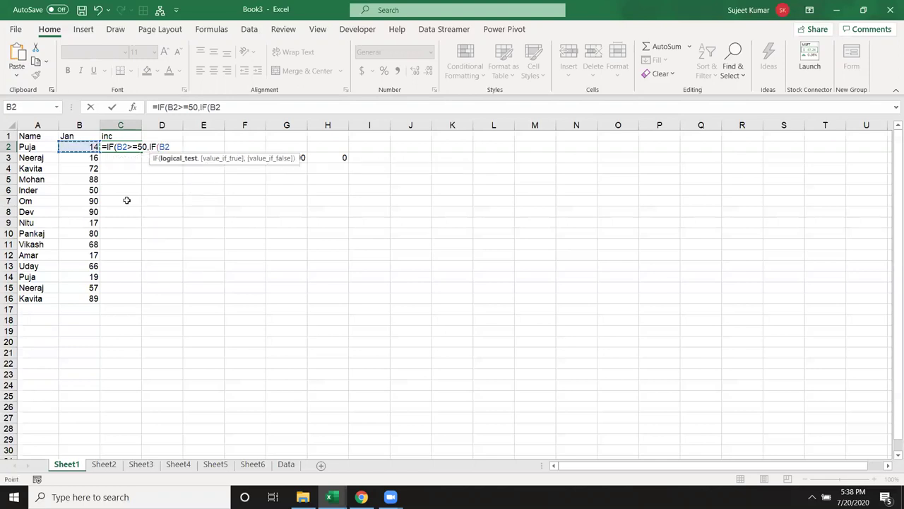
text(<=80,500,0),0))
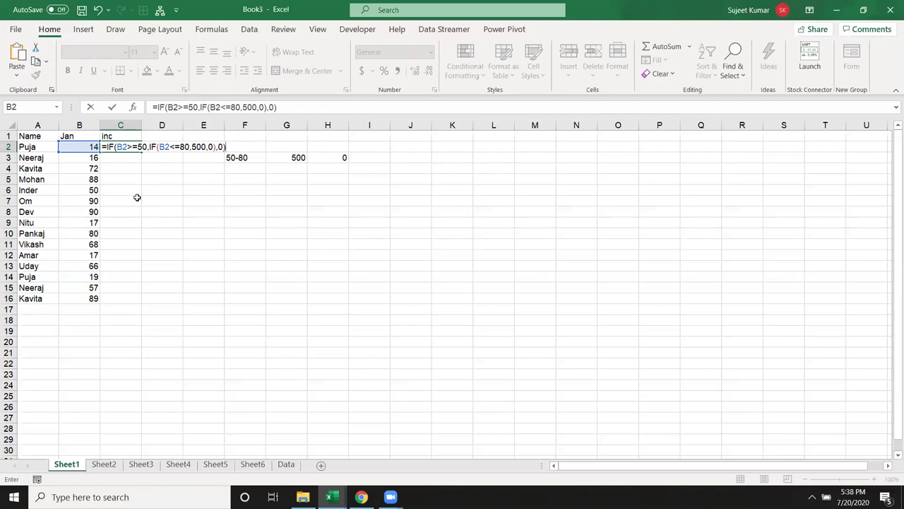
drag(117, 147, 143, 147)
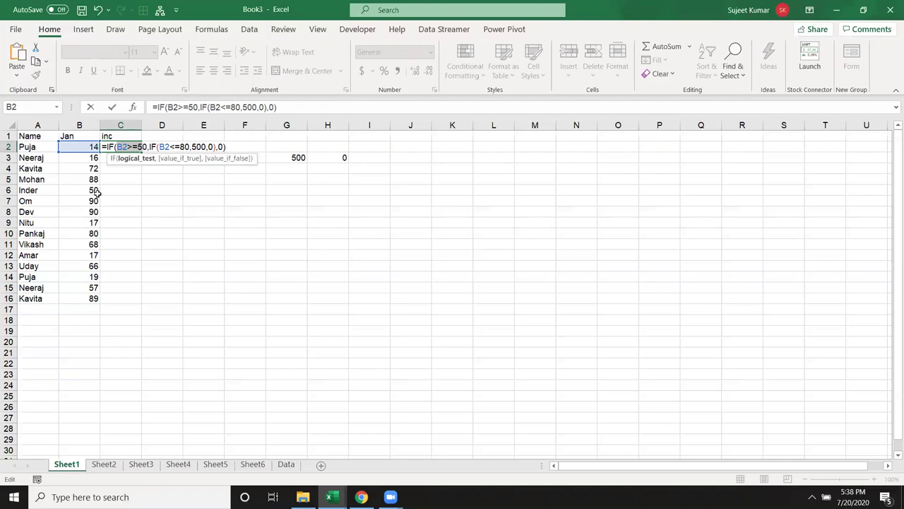
Highlight the outer B2>=50 condition, the inner IF and the >= comparison in C2's formula
click(151, 147)
key(Right)
key(Right)
key(Right)
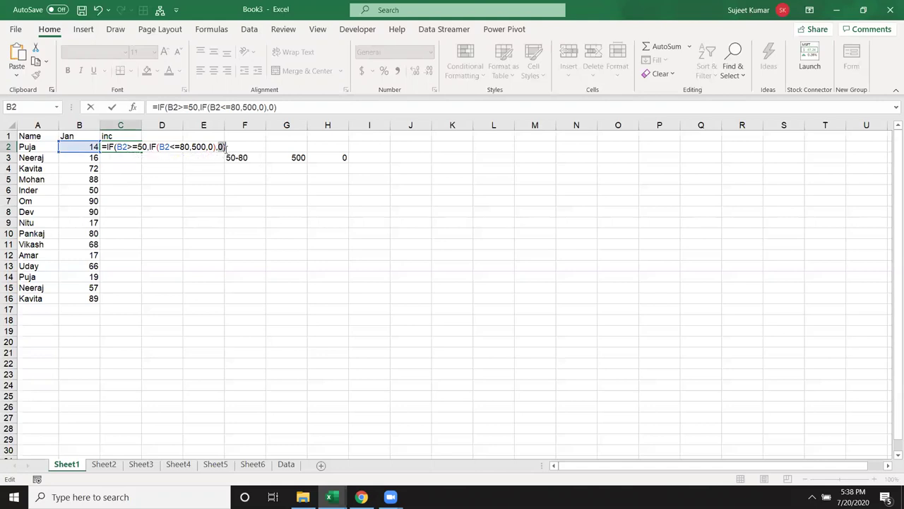
click(118, 147)
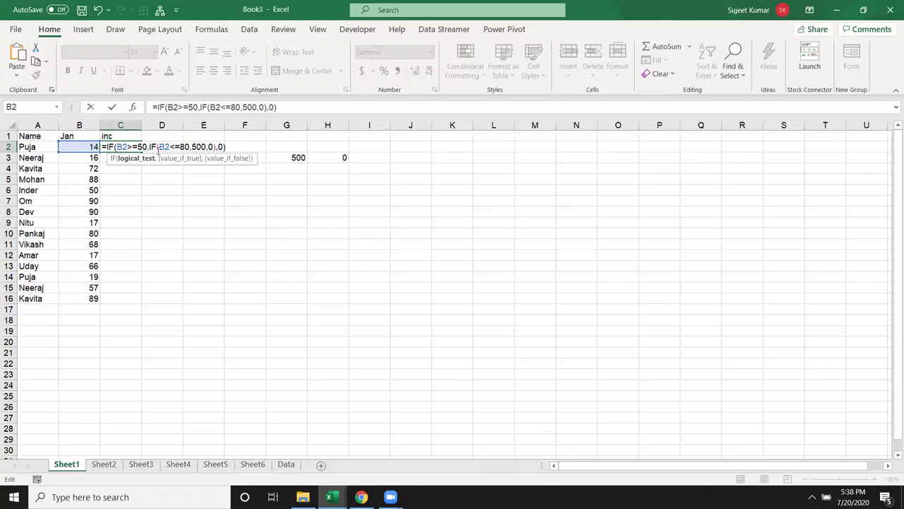
drag(147, 146, 123, 147)
drag(147, 146, 216, 160)
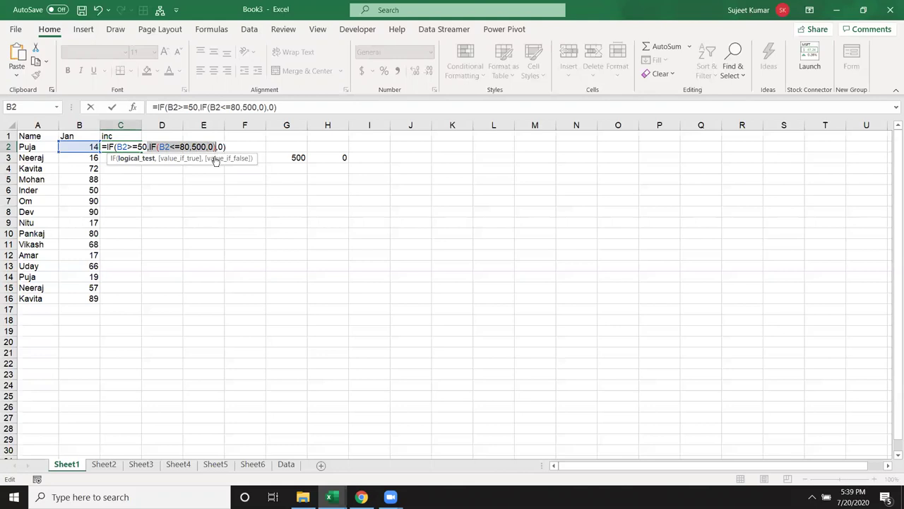
click(220, 146)
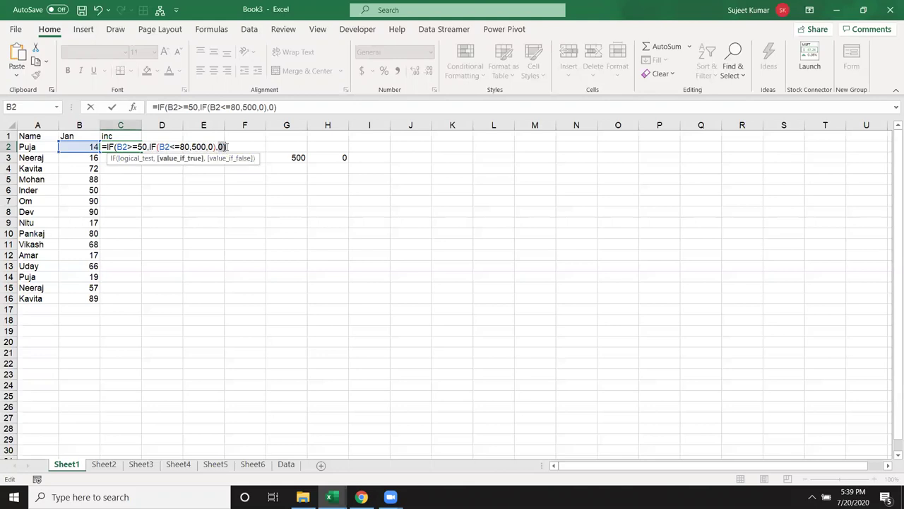
mouse_move(128, 147)
mouse_down()
mouse_move(140, 146)
mouse_move(117, 147)
mouse_up()
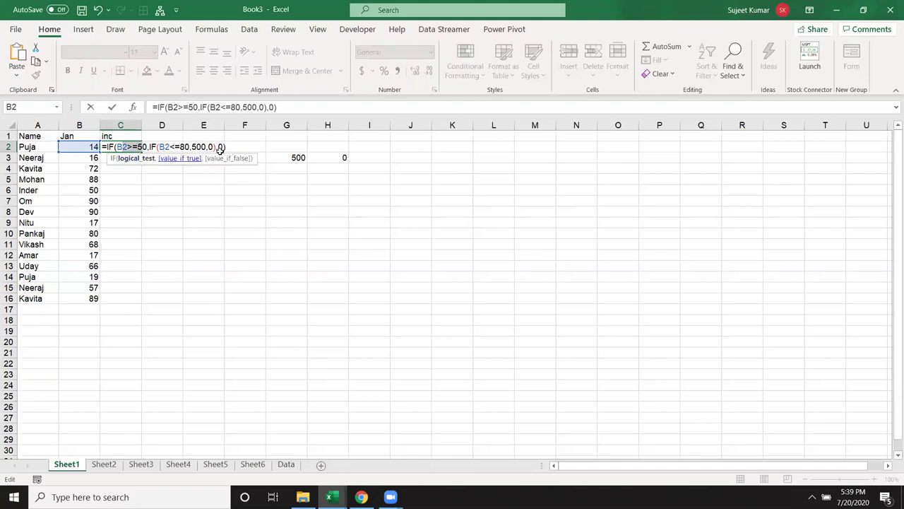
click(156, 146)
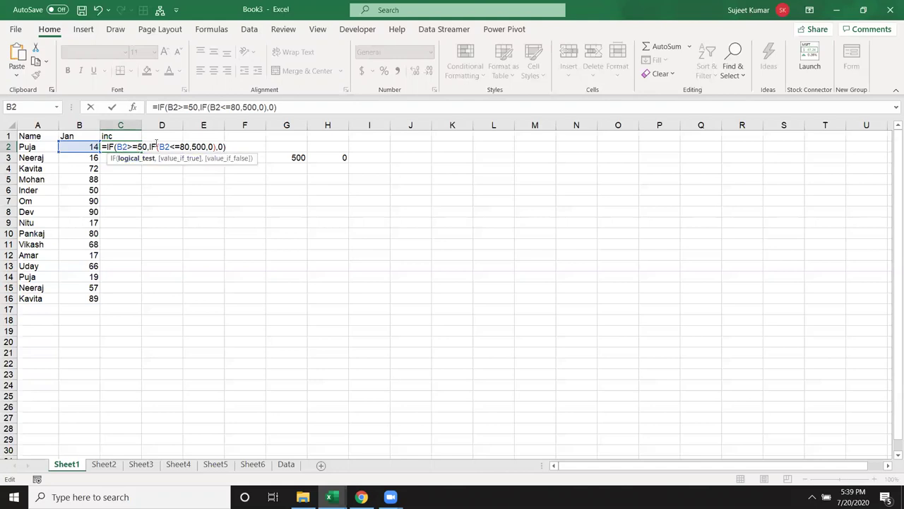
Highlight the inner IF, the final 0 and the B2<=80 condition, ending at the formula's end
drag(156, 146, 218, 146)
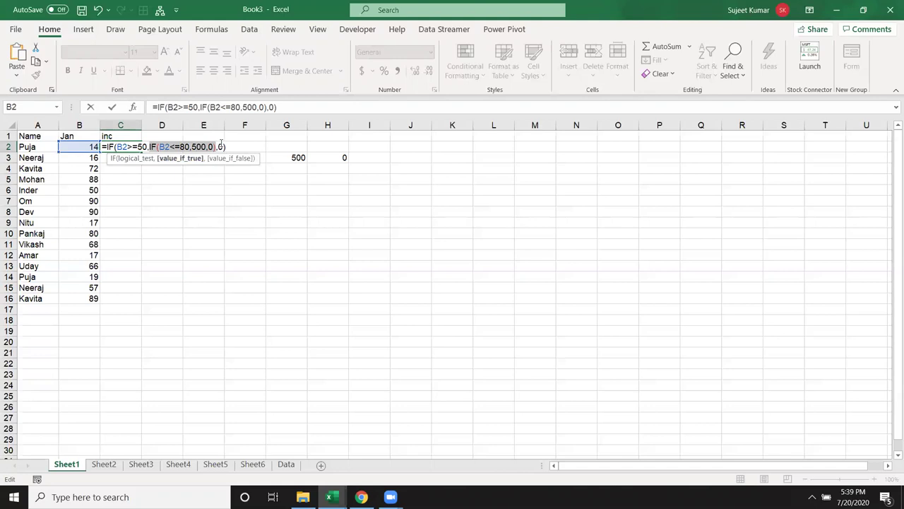
click(219, 147)
drag(215, 146, 226, 146)
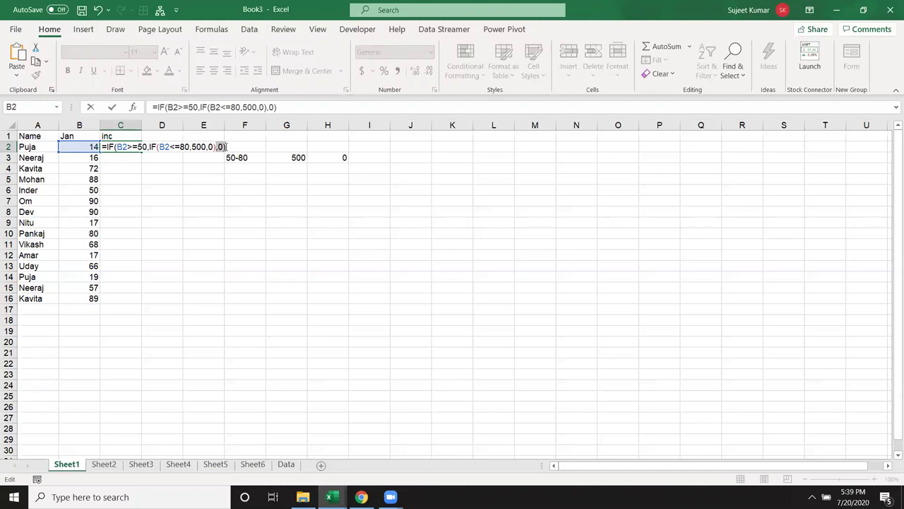
click(140, 146)
click(162, 147)
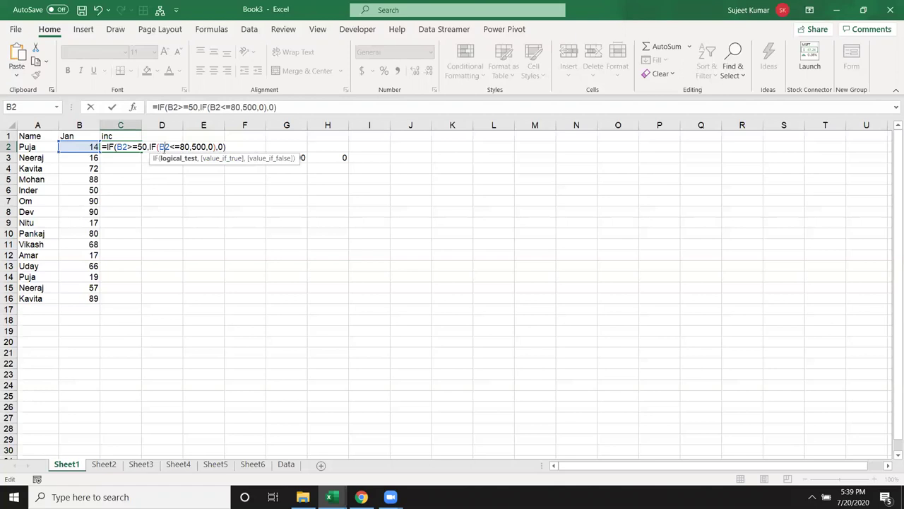
drag(159, 147, 186, 147)
click(203, 146)
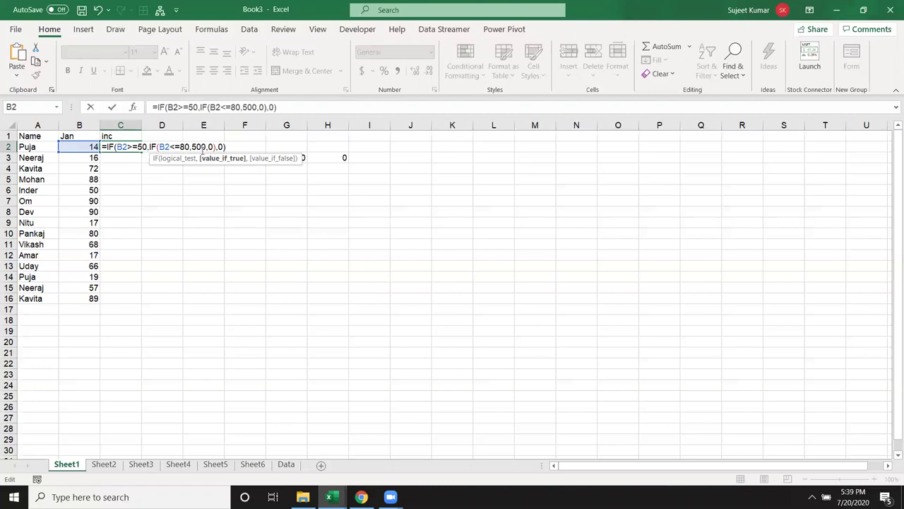
click(213, 146)
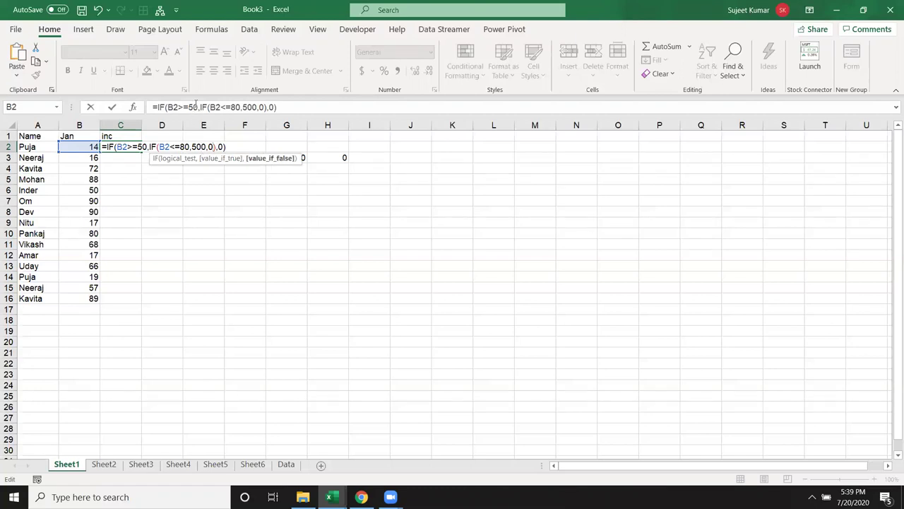
Commit the nested IF in C2 and fill it down to row 16
key(Return)
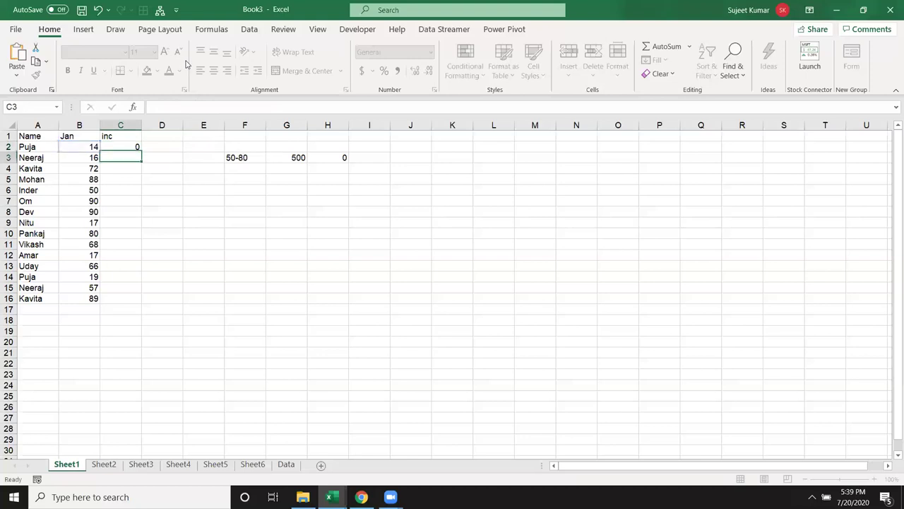
click(123, 150)
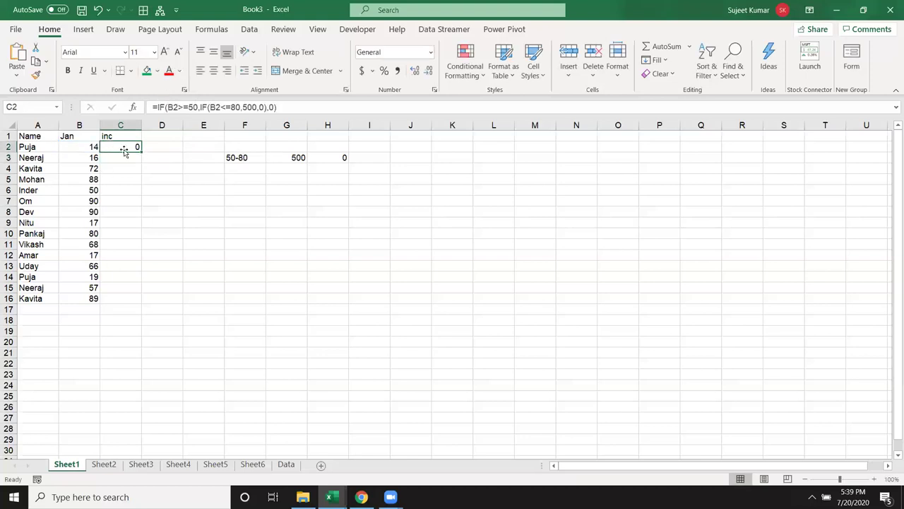
double_click(140, 152)
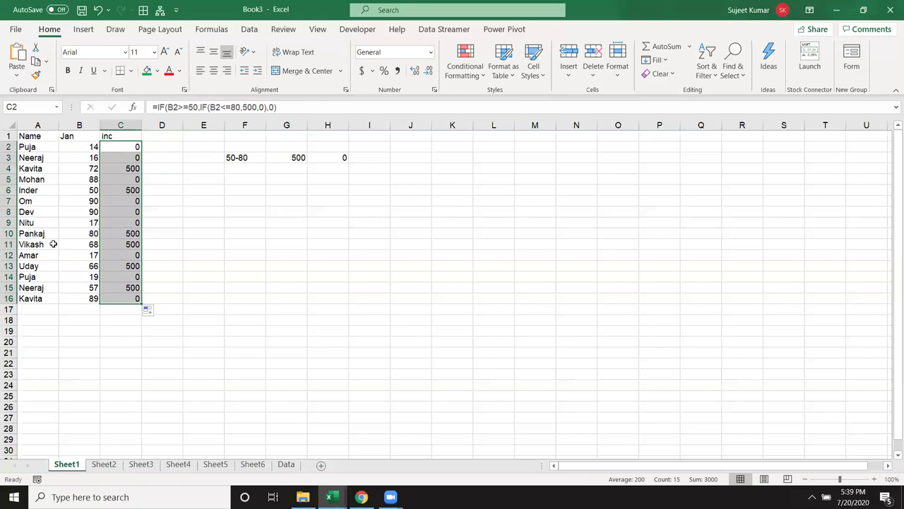
Enter =AND(B2>=50,B2<=80) in D2
click(172, 150)
text(=)
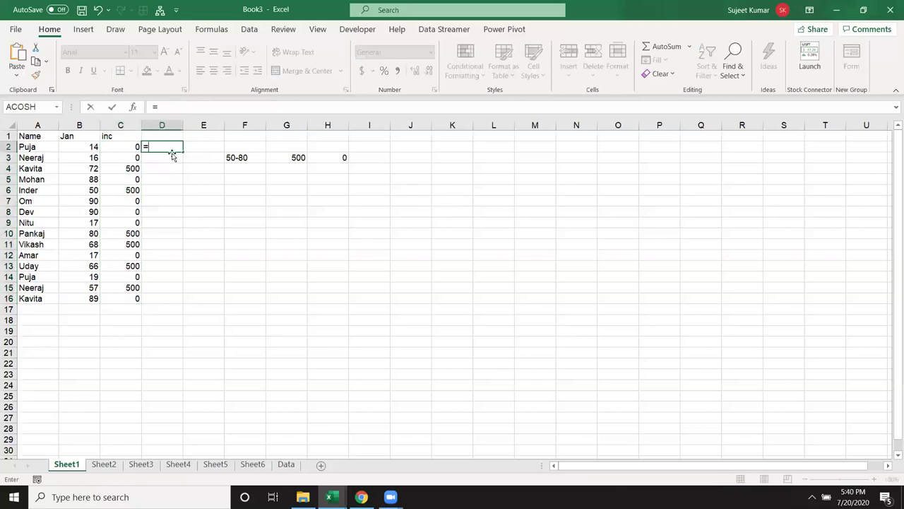
text(and)
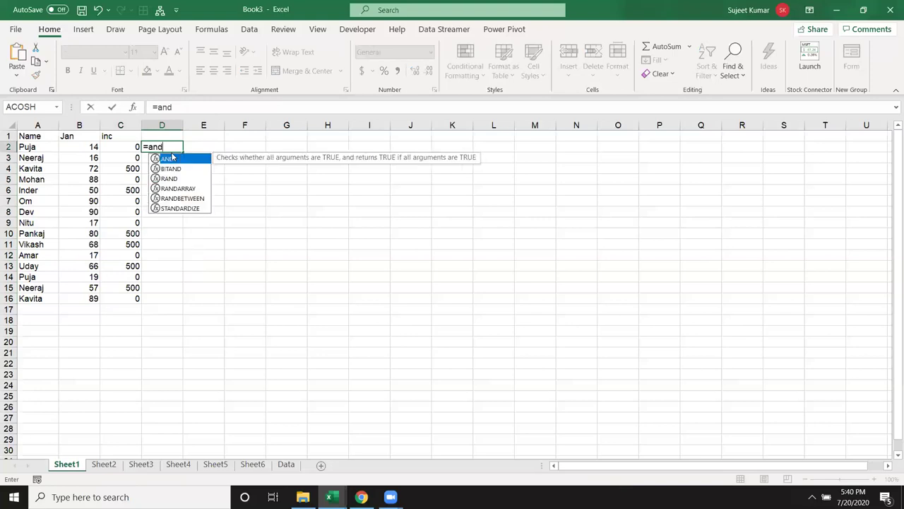
double_click(171, 158)
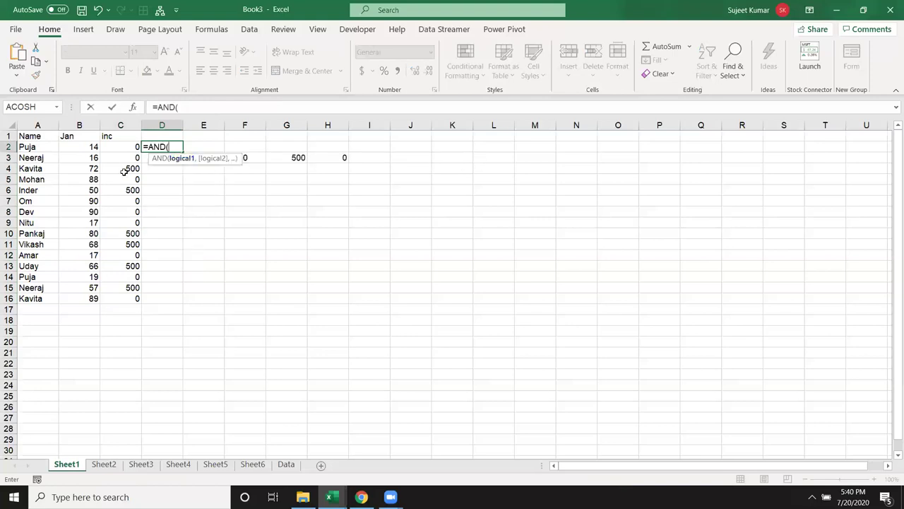
click(72, 147)
text(>=50,)
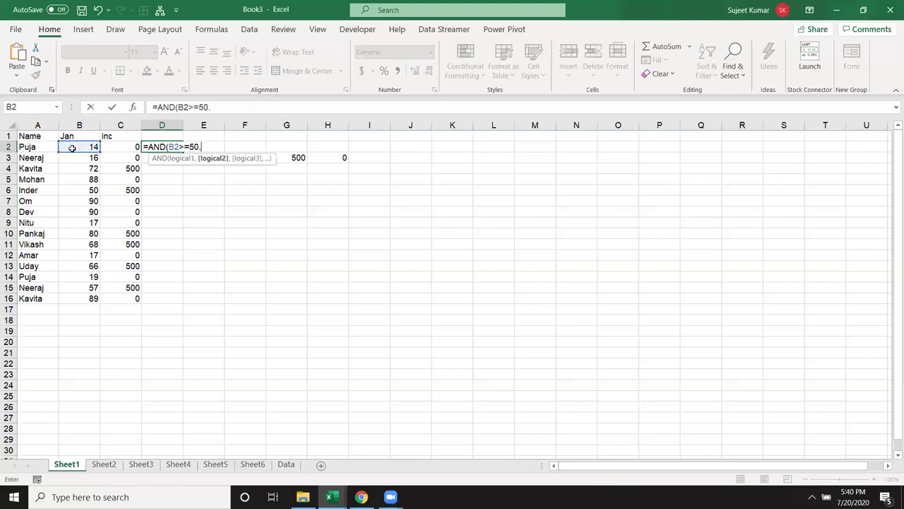
click(72, 148)
text(<=80))
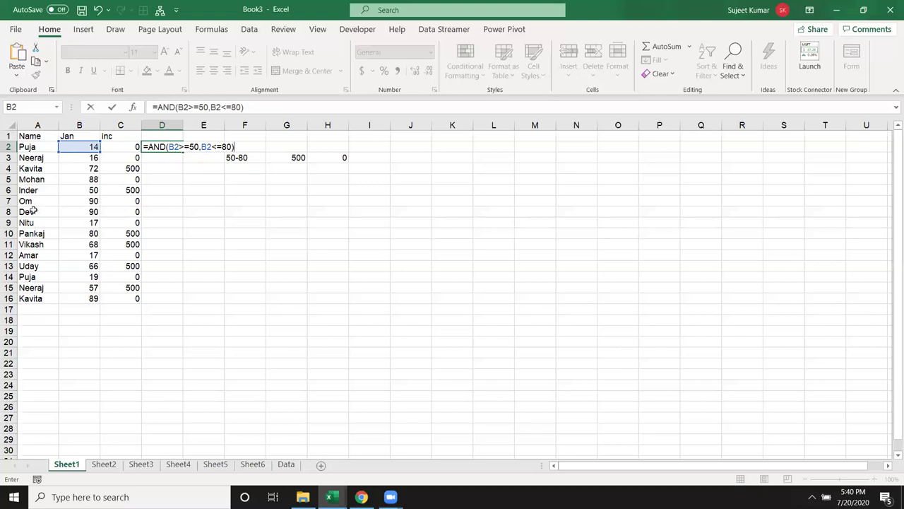
key(Return)
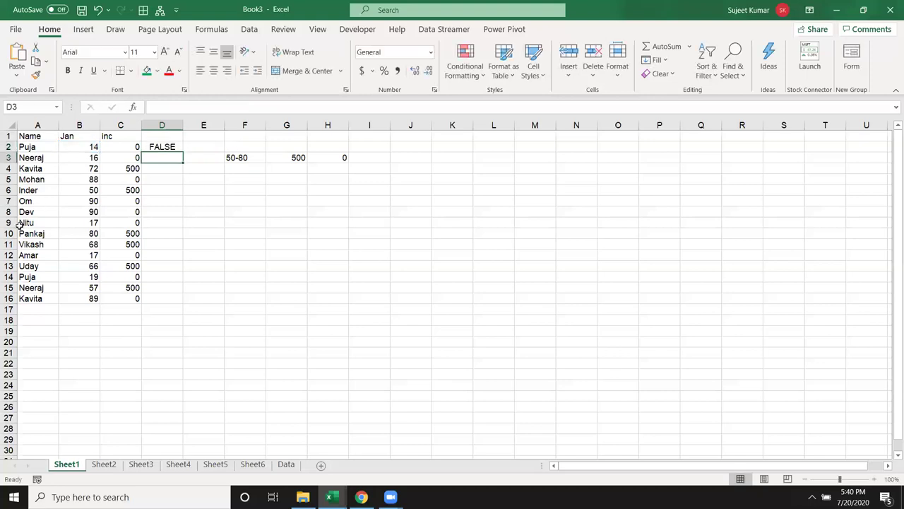
key(Up)
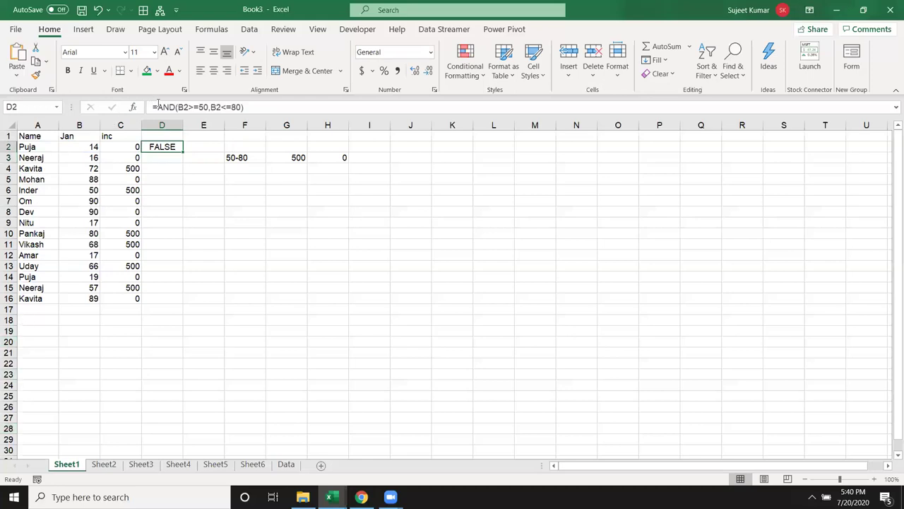
Wrap D2 into =IF(AND(B2>=50,B2<=80),500,0) and fill it down to D16
click(157, 107)
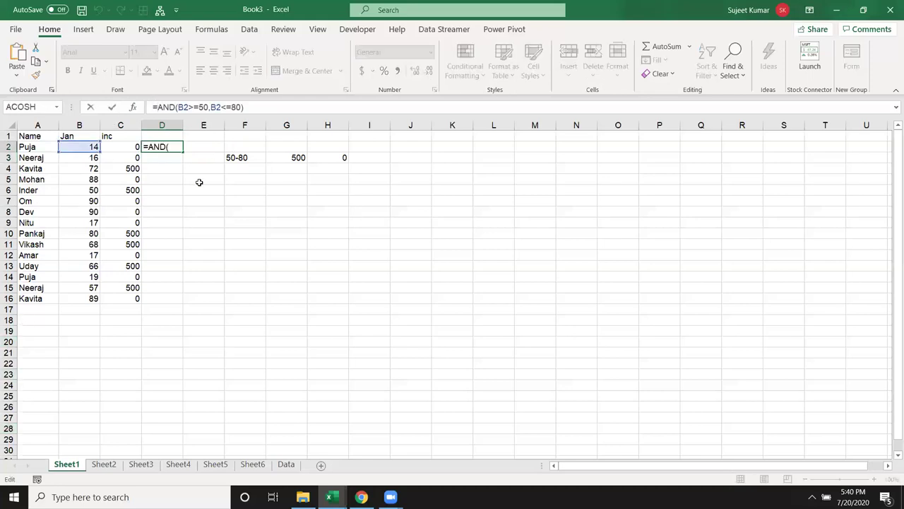
text(IF()
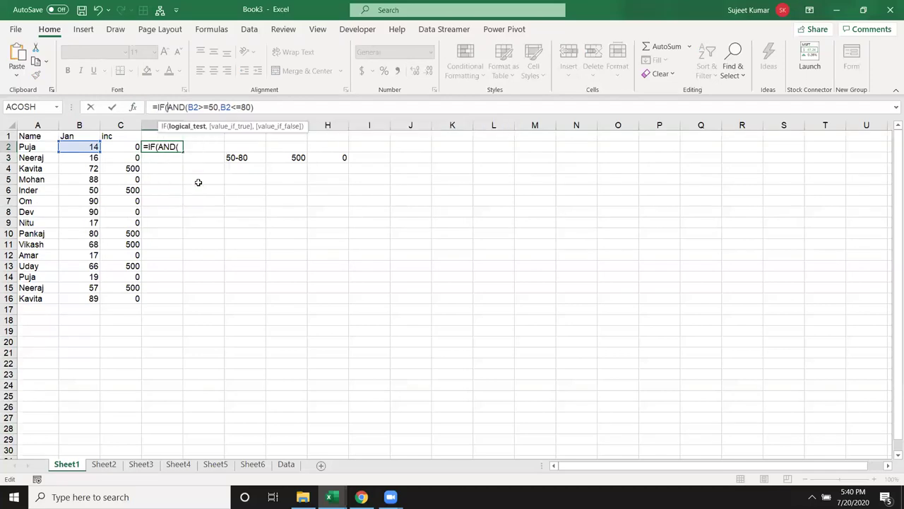
click(277, 106)
text(,500,0)
key(Return)
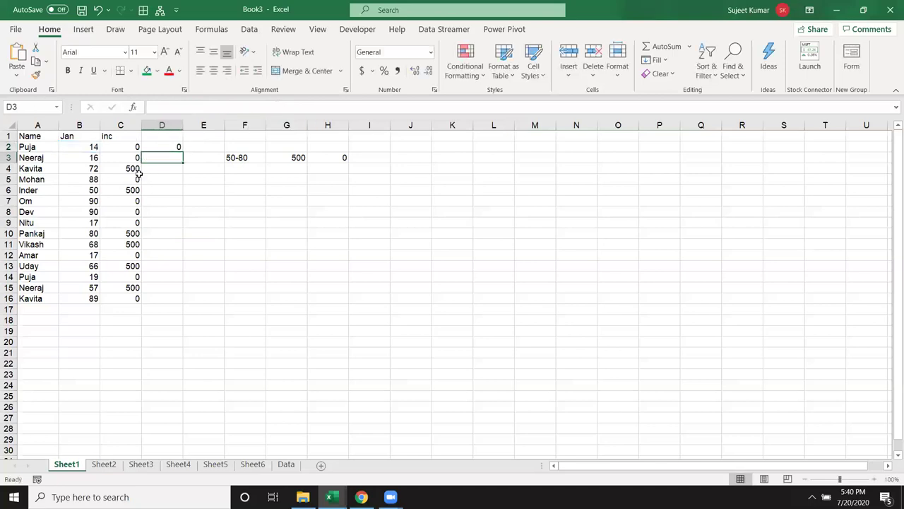
click(176, 148)
double_click(181, 152)
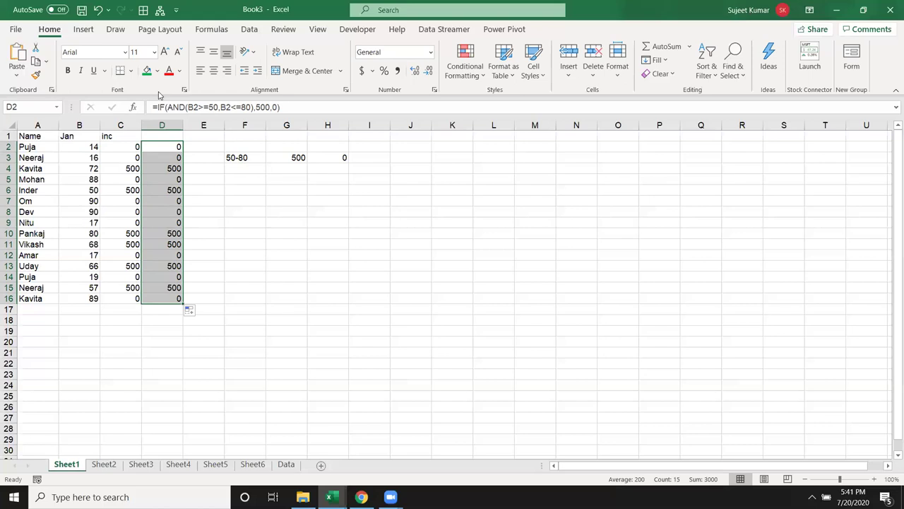
On Sheet2, replace the month headings with the series S-1 through S-4 in B1:E1
click(111, 465)
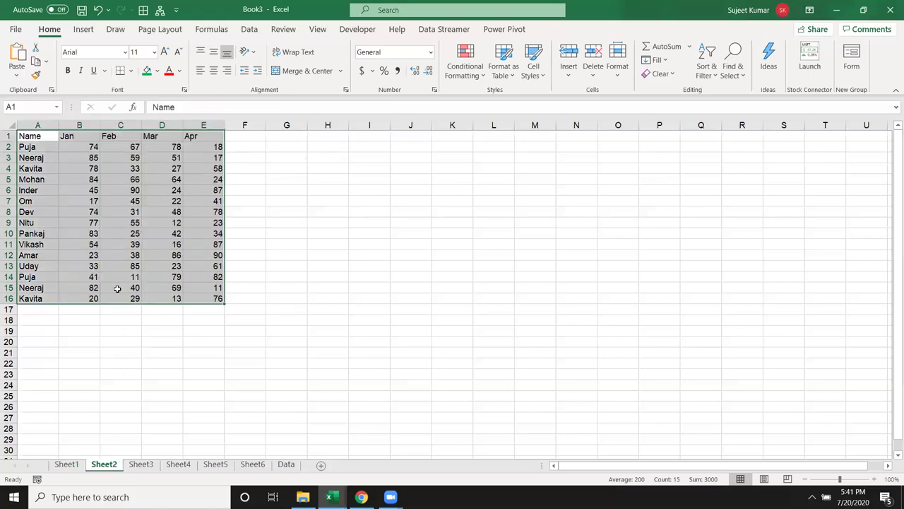
click(83, 136)
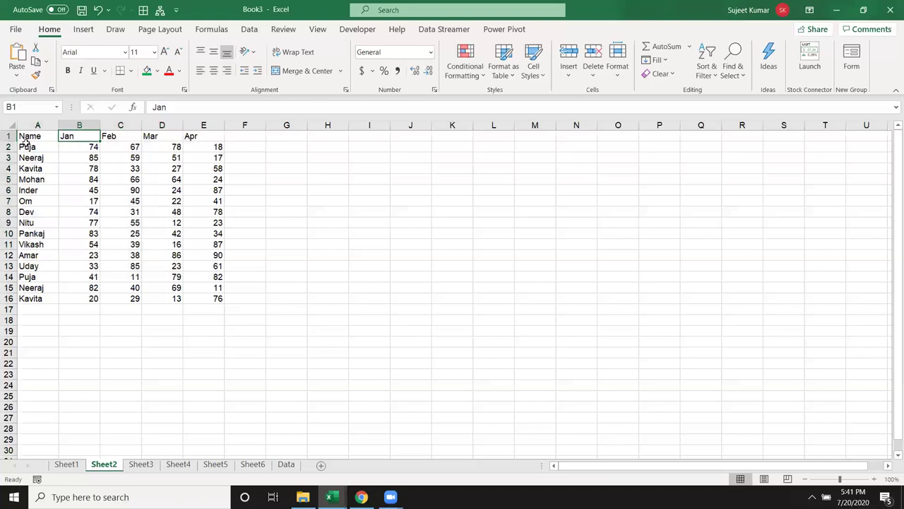
text(S-1)
key(Return)
key(Down)
key(Down)
key(Down)
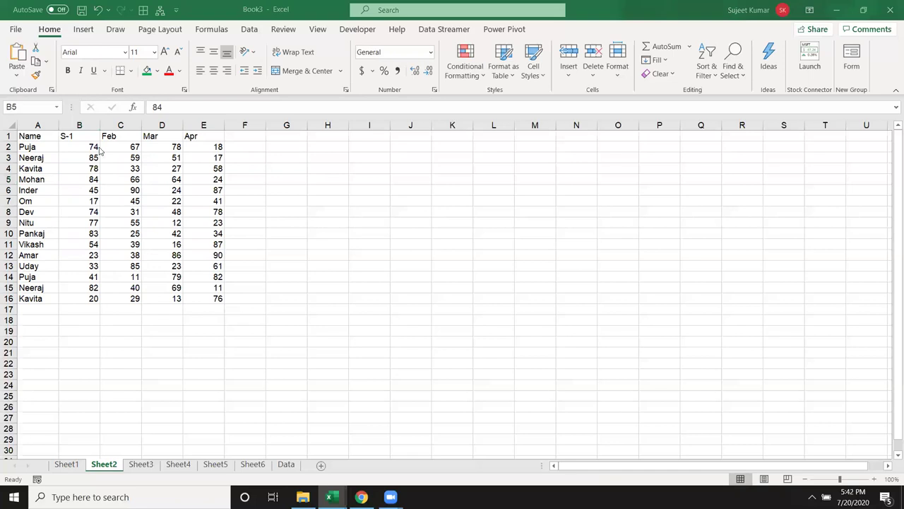
click(80, 136)
drag(99, 142, 227, 153)
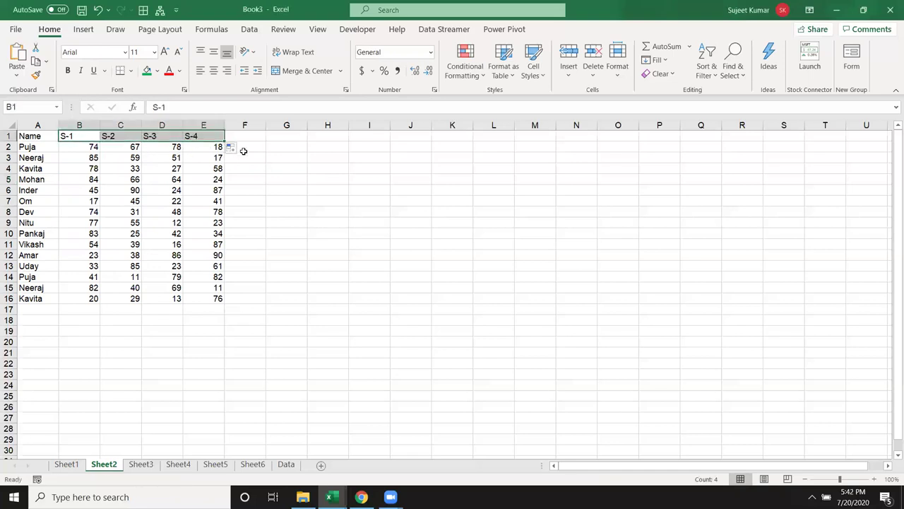
Add the heading 'Result' in F1
click(245, 136)
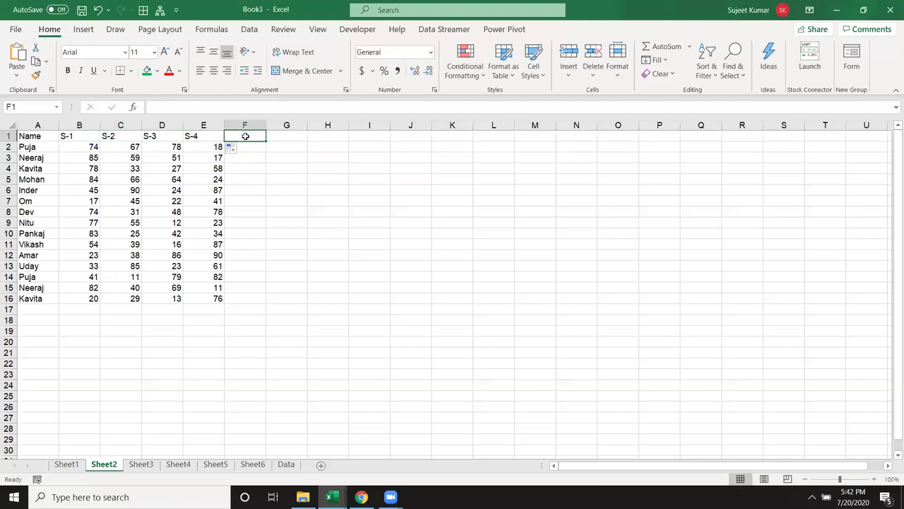
text(Result)
key(Return)
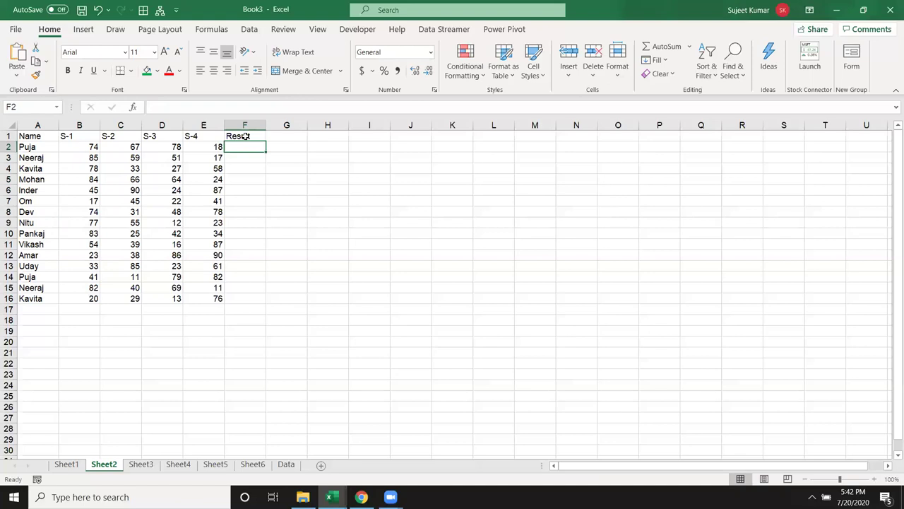
Start an AND formula in F2 with the conditions B2>=33 and C2>=33
text(=)
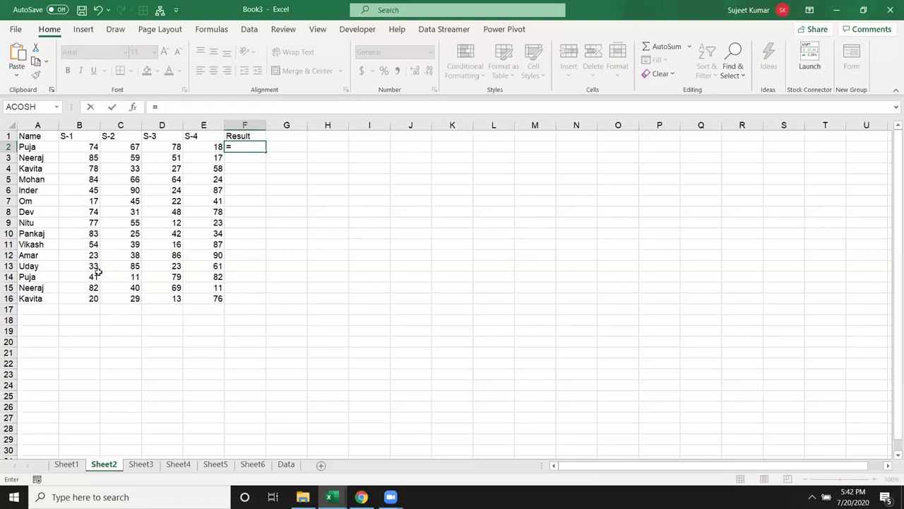
text(and)
key(Tab)
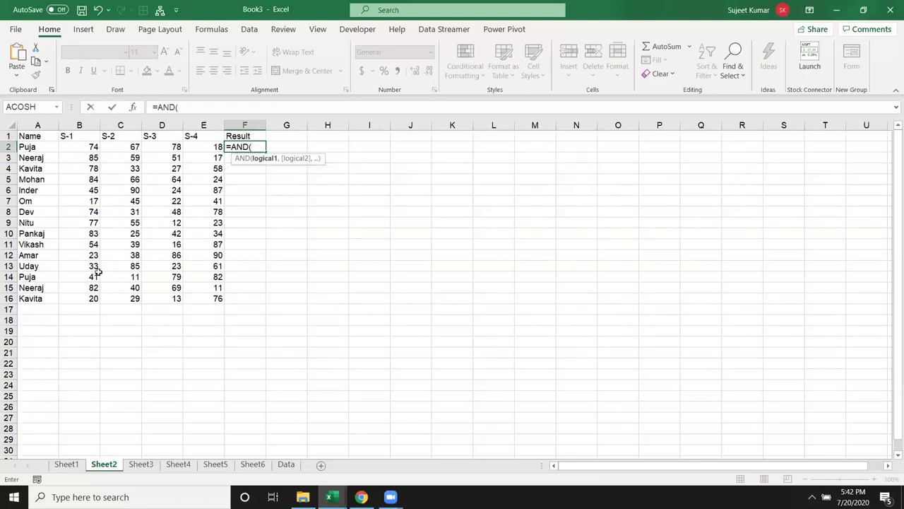
click(78, 147)
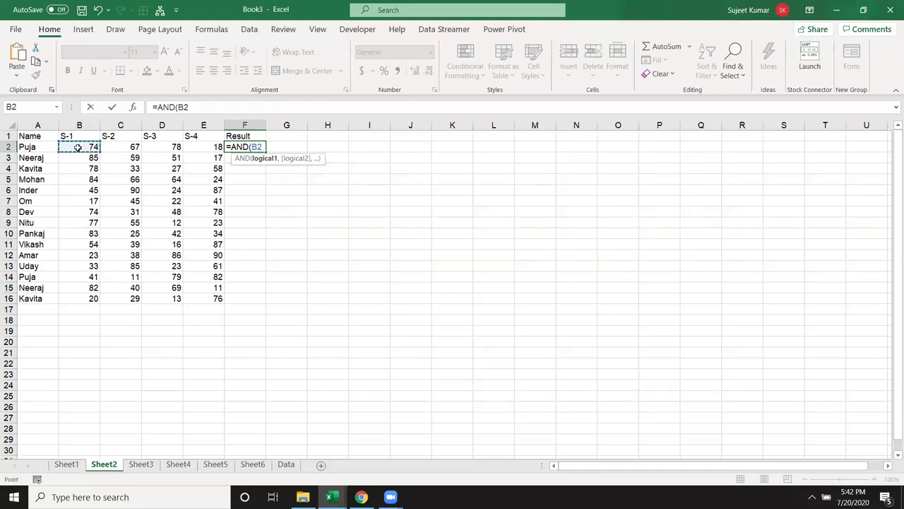
text(>=33,)
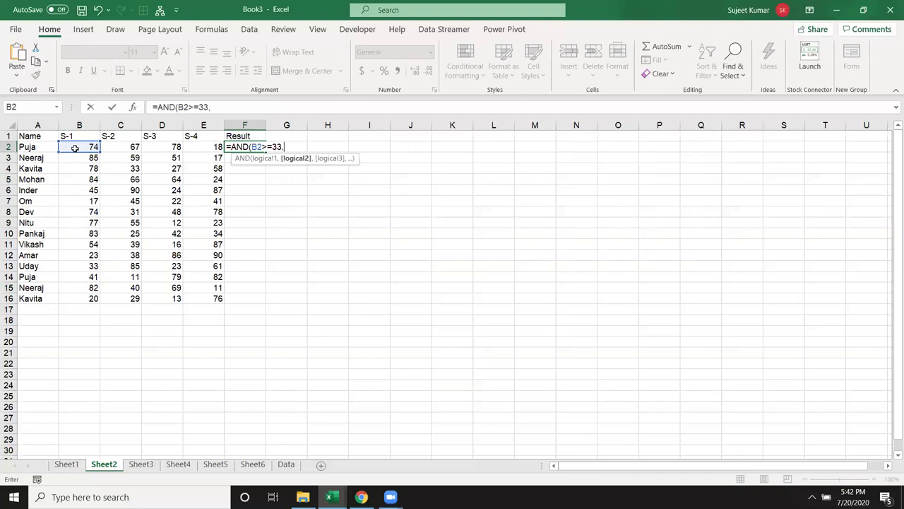
click(117, 147)
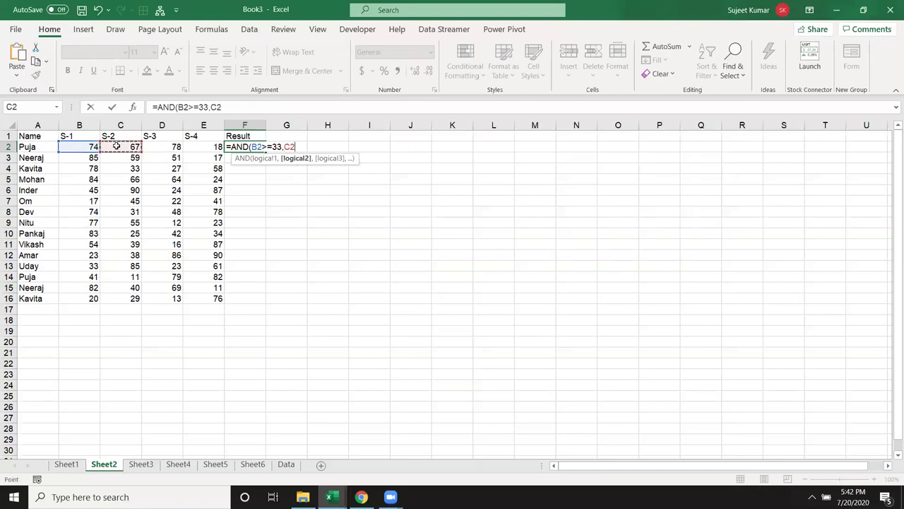
text(>=33)
text(,)
Add D2>=33 and E2>=33 to finish =AND(B2>=33,C2>=33,D2>=33,E2>=33) in F2
click(151, 143)
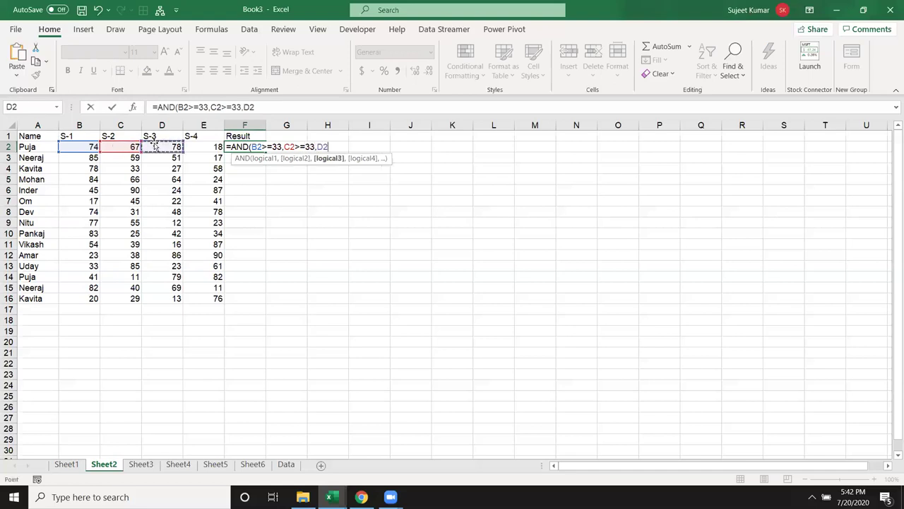
text(>\)
key(BackSpace)
text(=)
text(30)
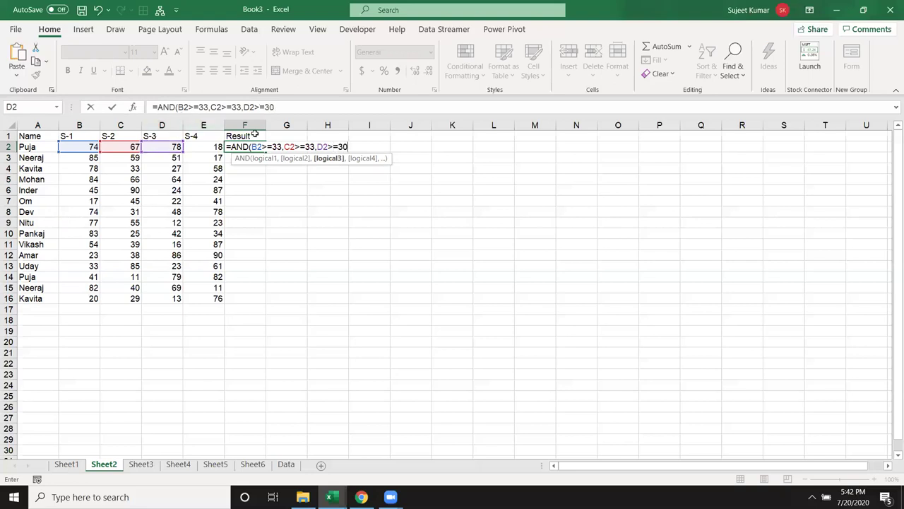
key(BackSpace)
text(3,)
click(202, 146)
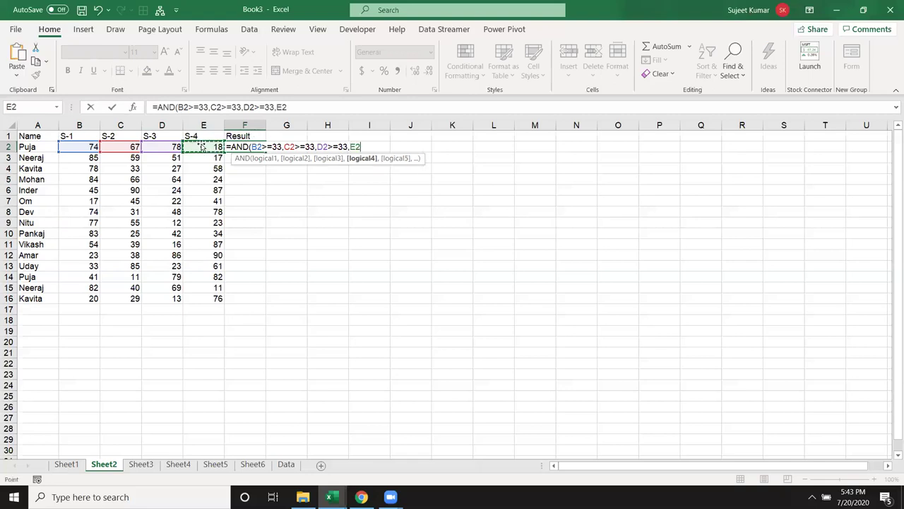
text(>=33)
text())
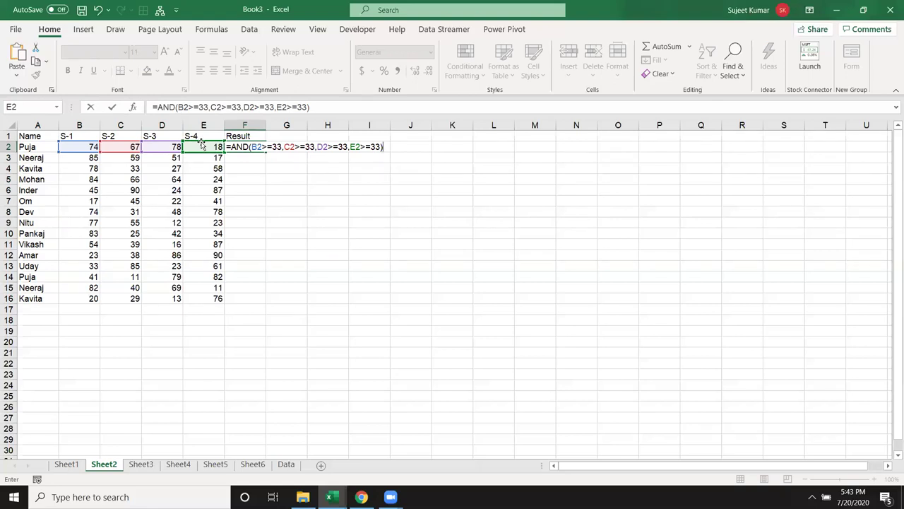
key(Return)
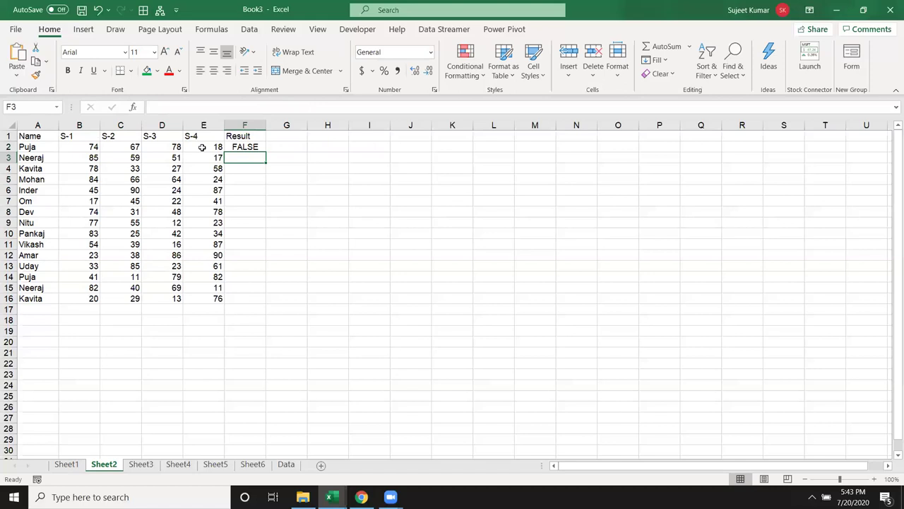
Fill F2's AND check down to row 16 and change the E2 mark to 81
click(260, 148)
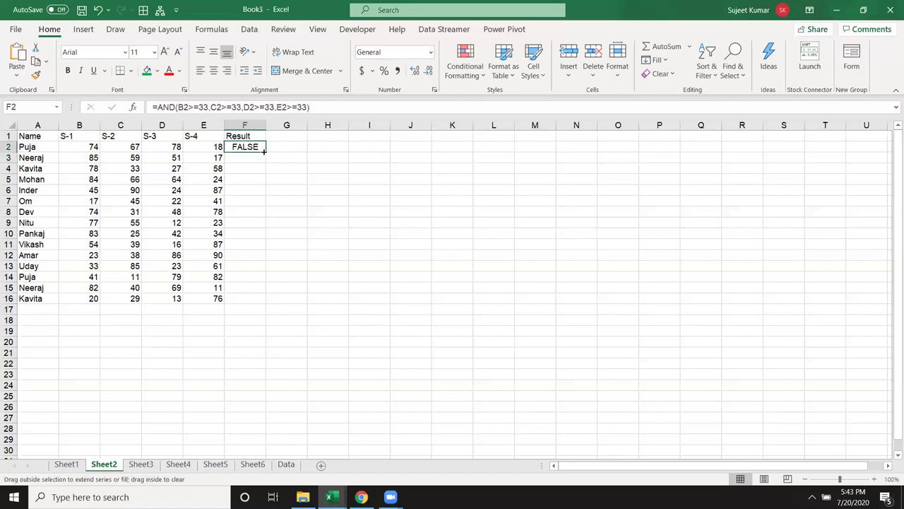
double_click(264, 151)
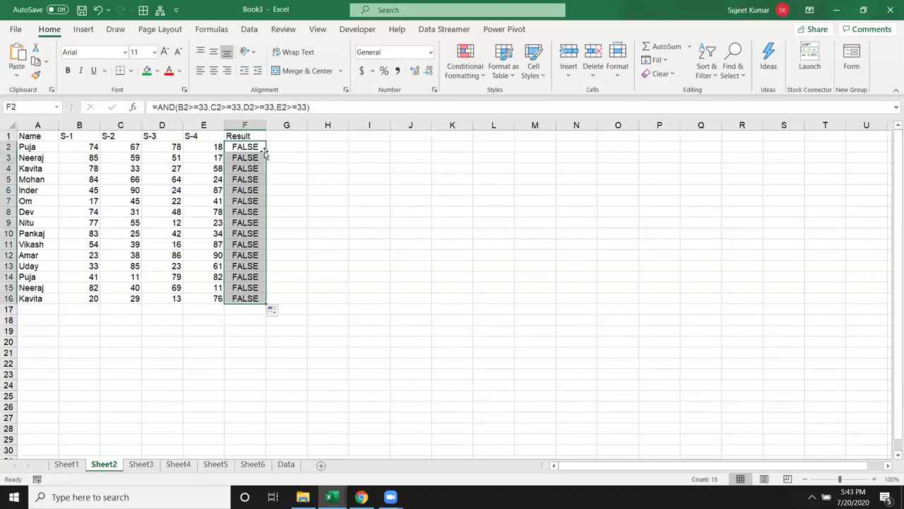
click(196, 149)
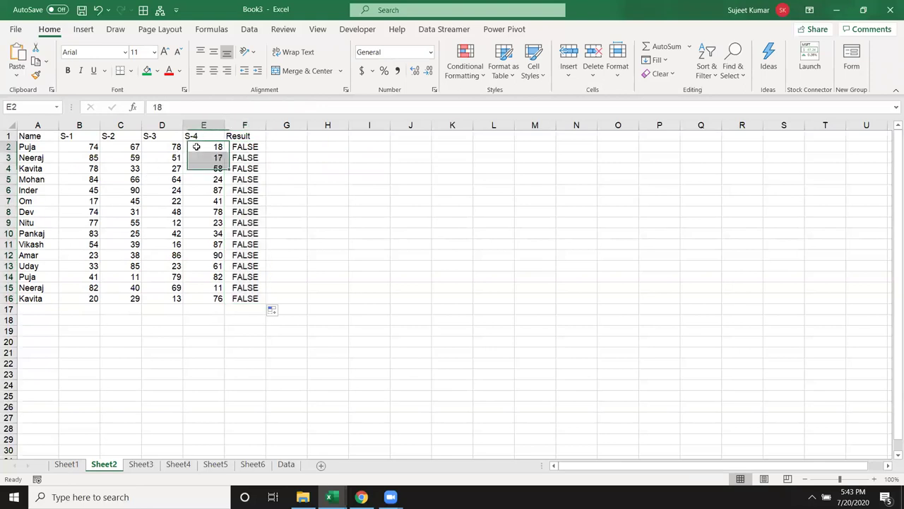
text(8)
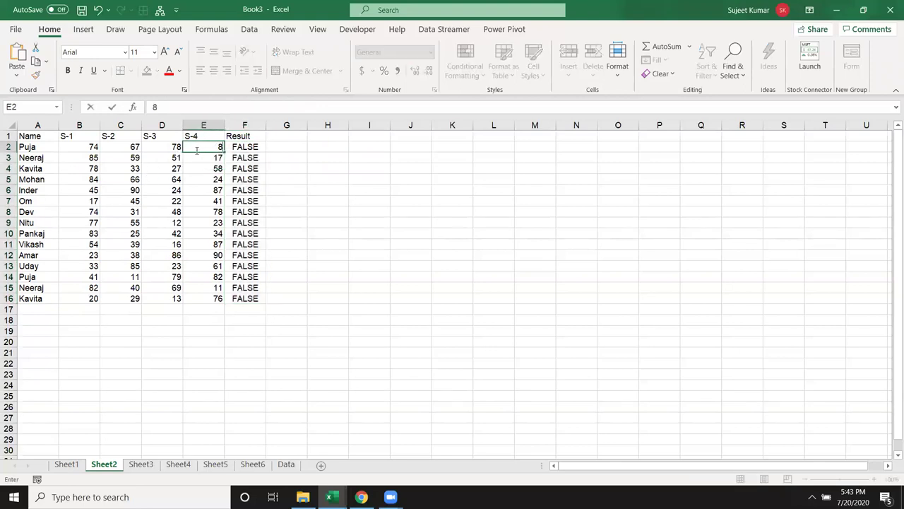
text(1)
key(Return)
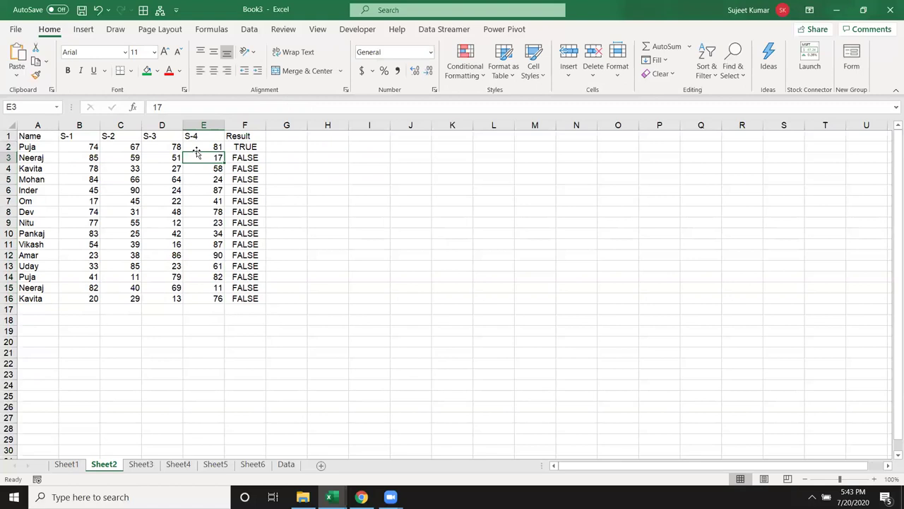
Change D6 to 35 and D11 to 61, then review the Result values in F2:F16
key(Down)
key(Down)
key(Left)
key(Down)
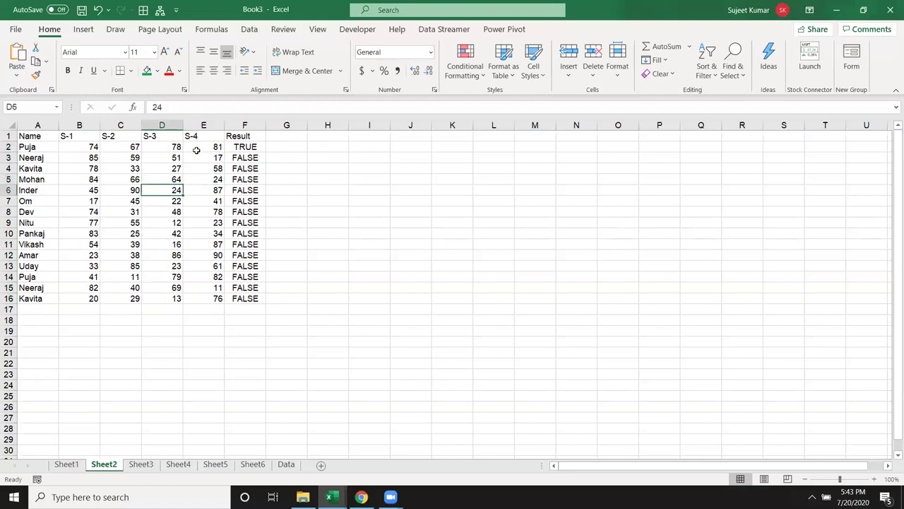
text(35)
key(Return)
key(Down)
key(Down)
key(Down)
key(Down)
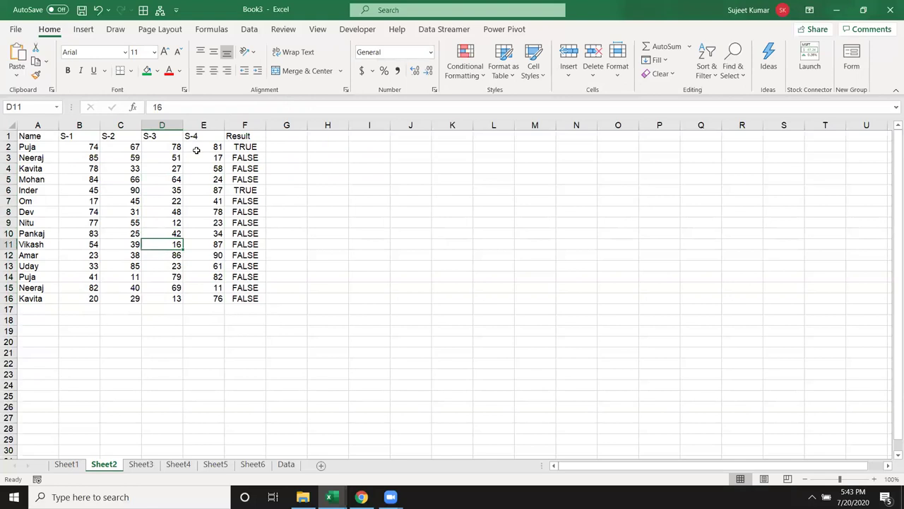
text(61)
key(Right)
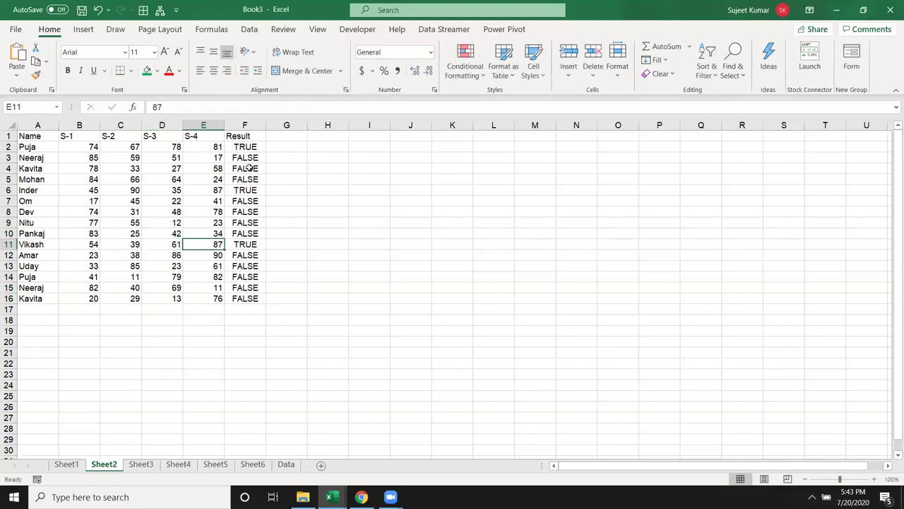
drag(247, 146, 253, 298)
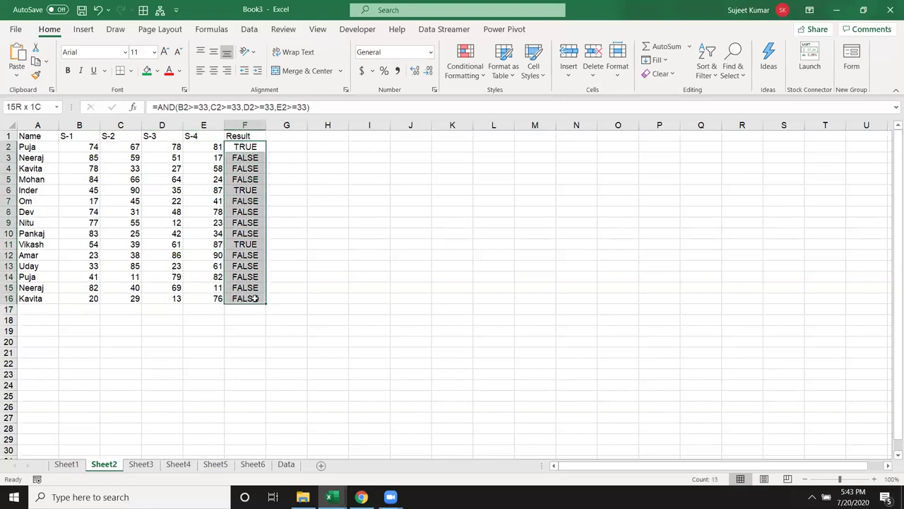
click(246, 146)
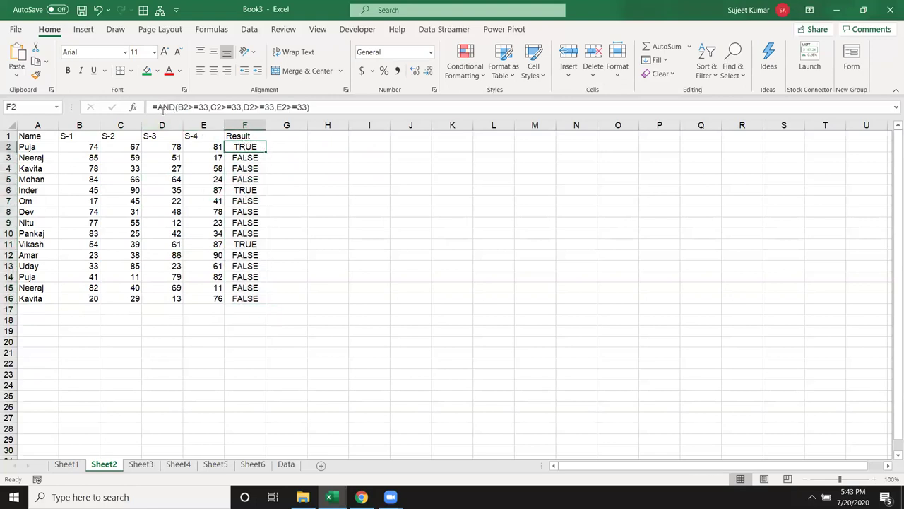
Wrap F2's AND test as =IF(AND(...),"Pass","Fail") and commit it
click(161, 108)
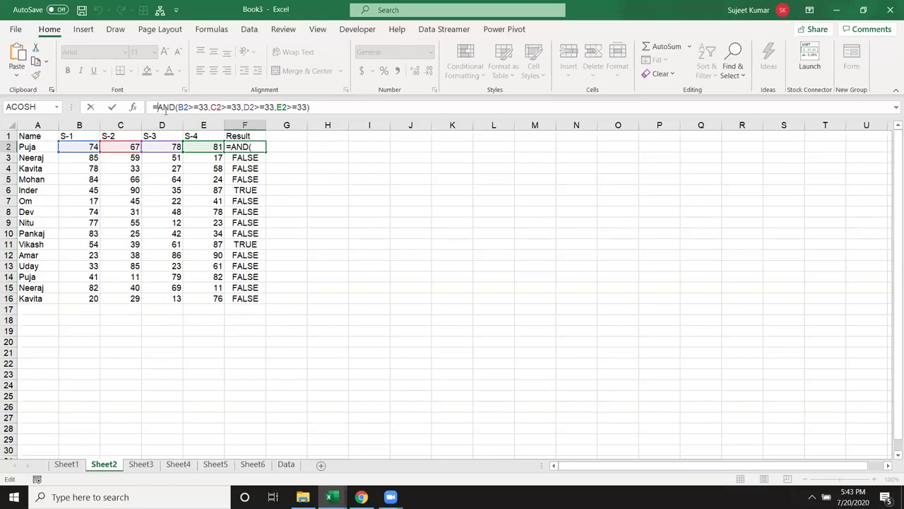
text(IF()
click(359, 108)
text(,"Pass","Fa)
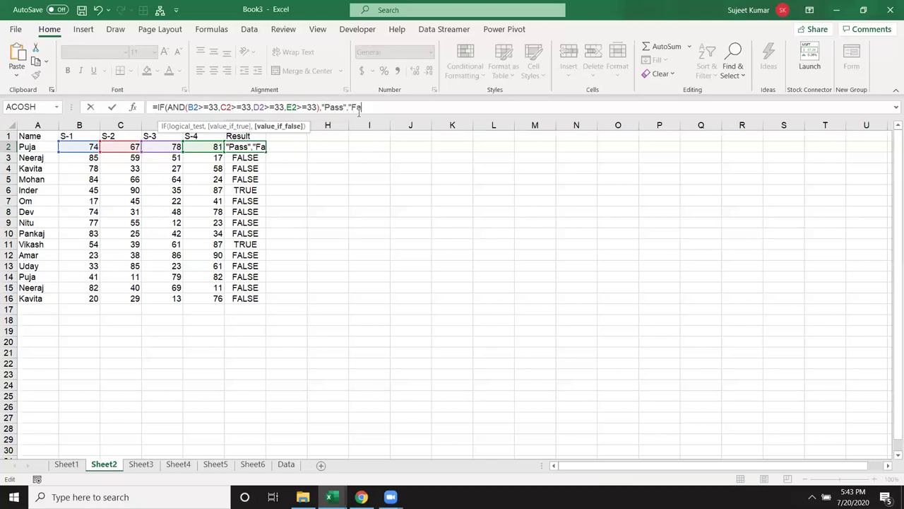
text(il")
key(Return)
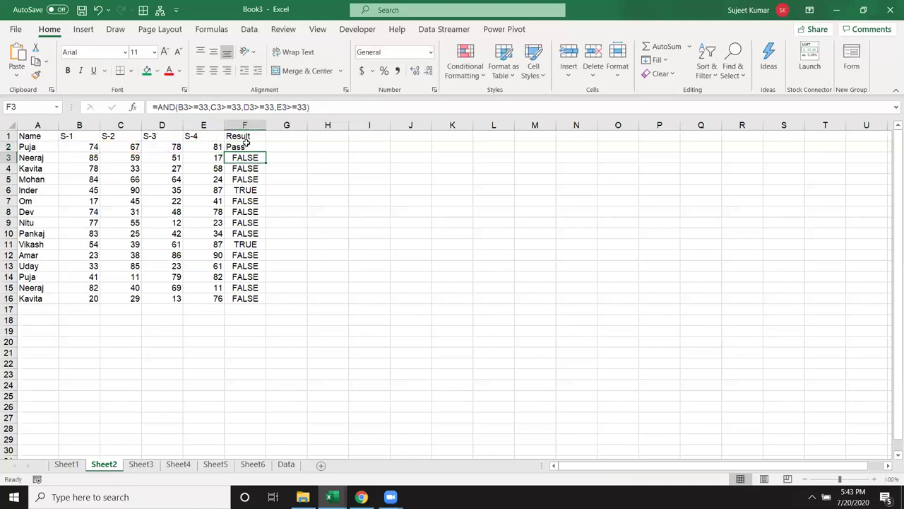
Fill the Pass/Fail formula from F2 down to F16
click(248, 147)
double_click(265, 153)
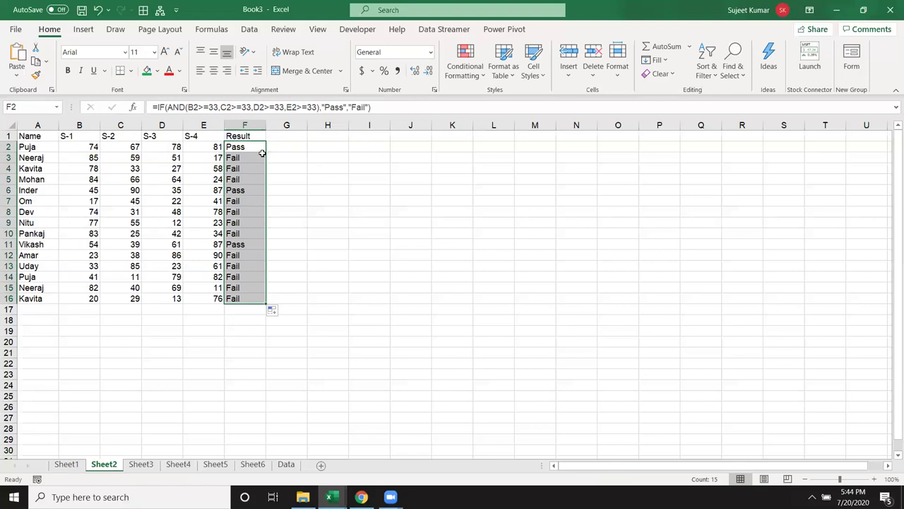
click(279, 144)
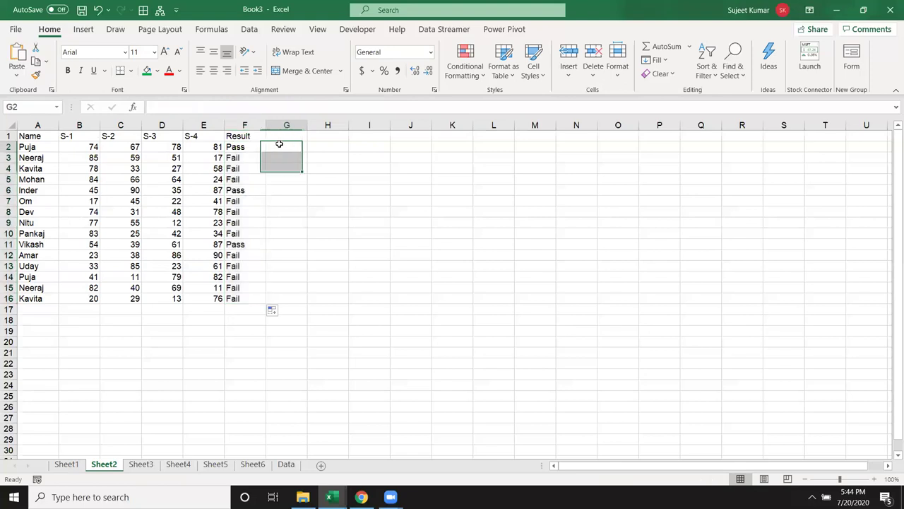
click(244, 159)
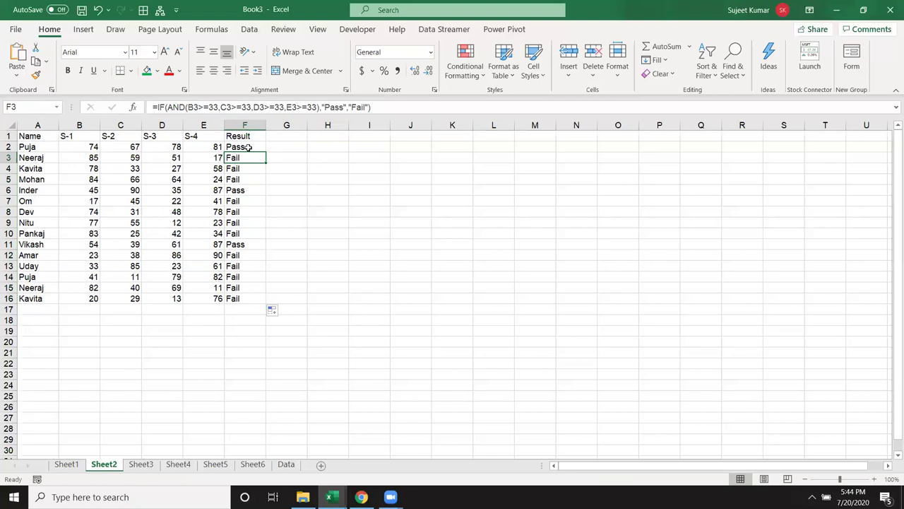
text(S-4)
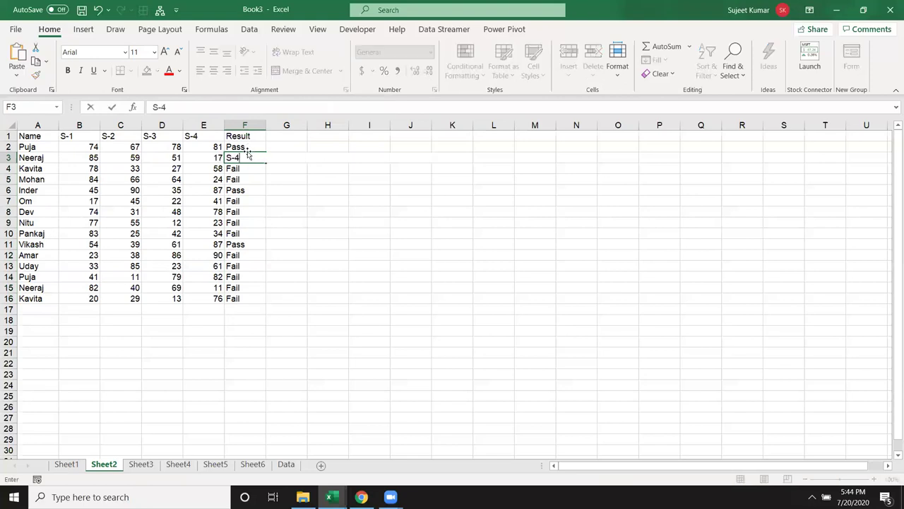
text( Fail)
key(Escape)
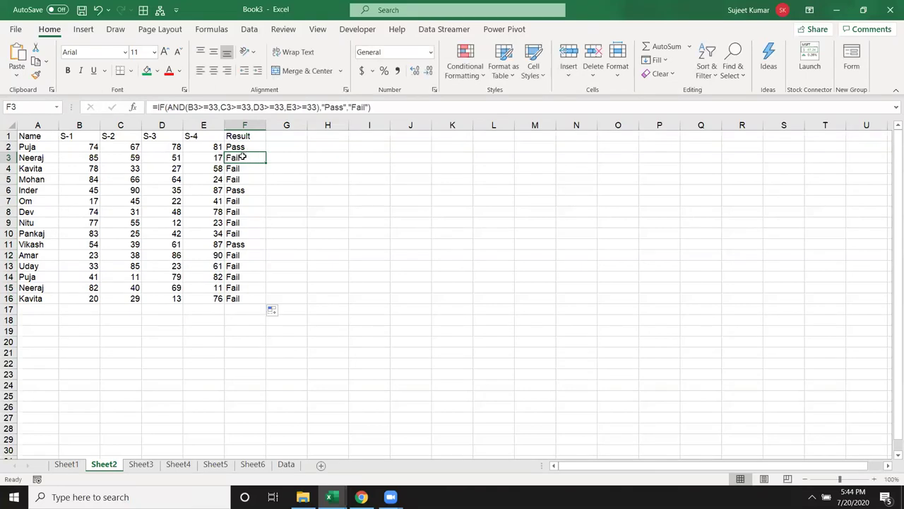
double_click(242, 158)
drag(241, 158, 390, 158)
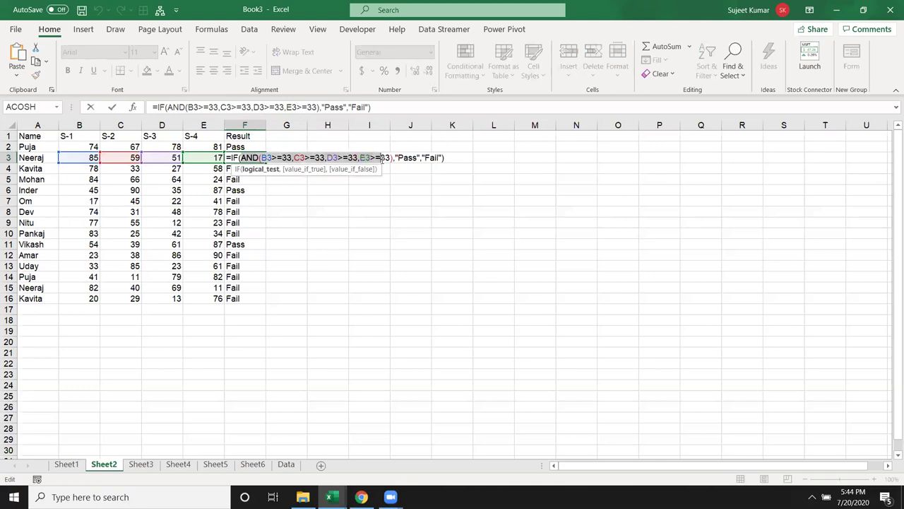
click(404, 157)
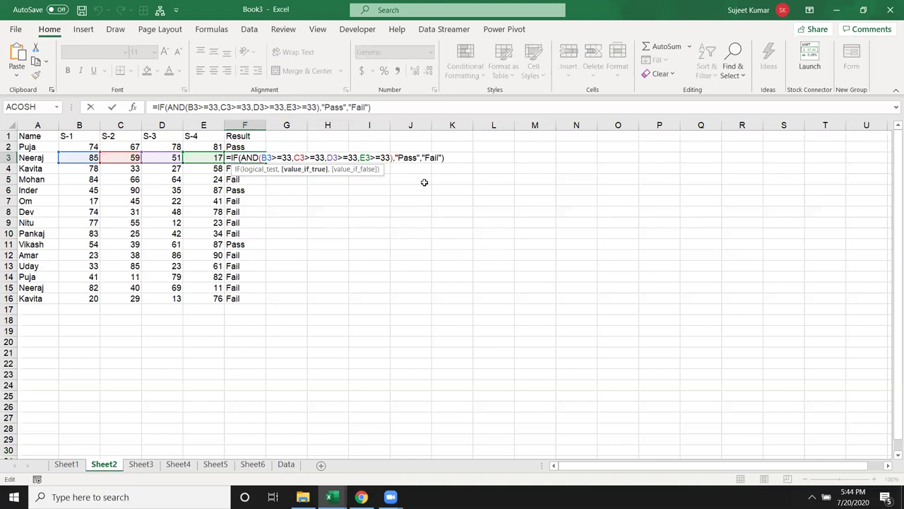
key(ctrl+Return)
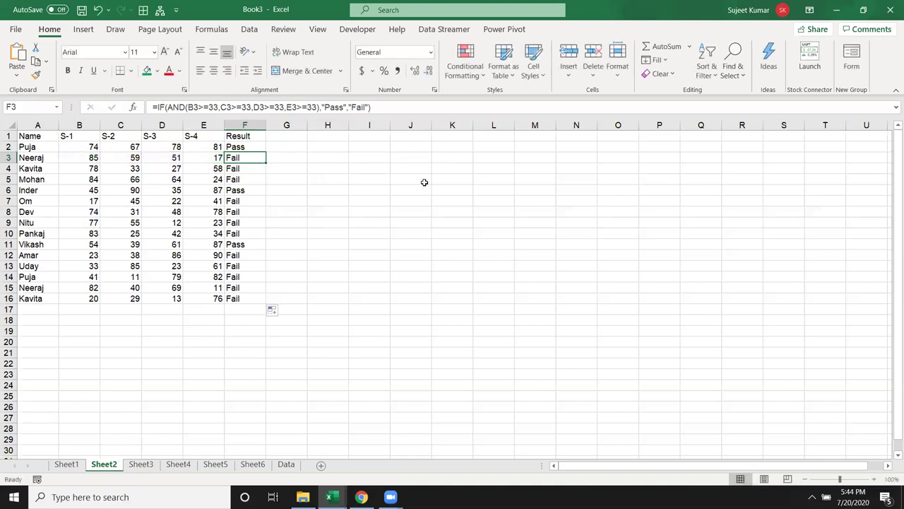
click(106, 148)
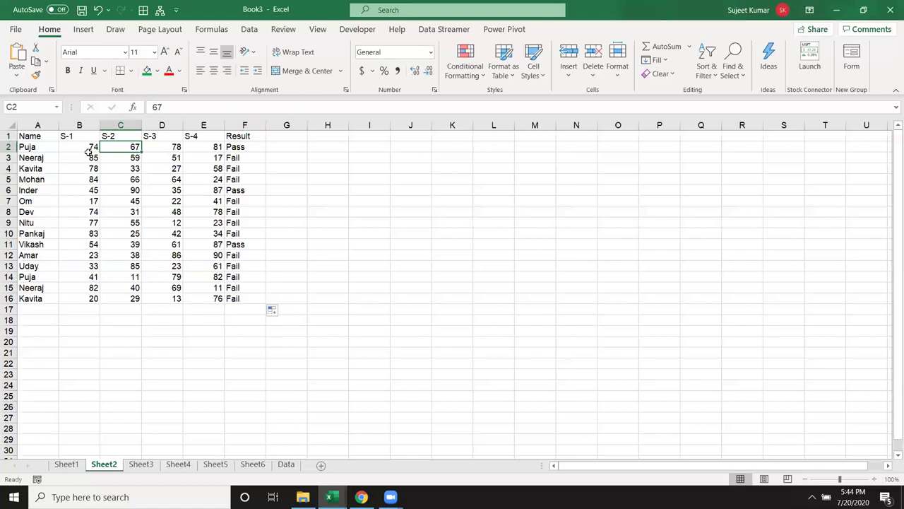
click(90, 150)
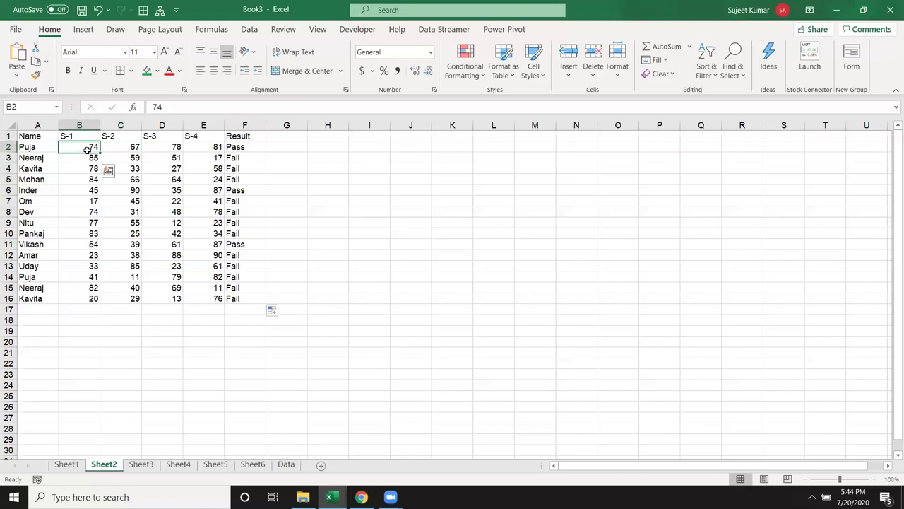
click(238, 150)
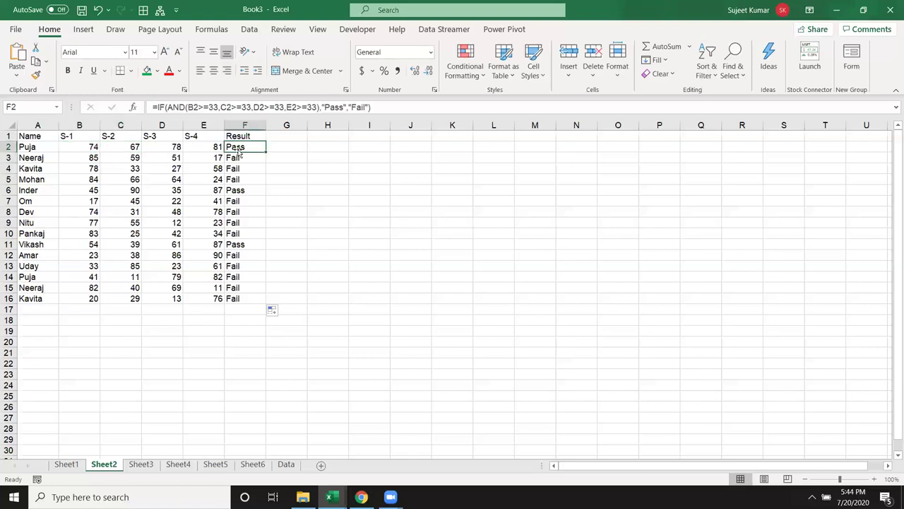
click(135, 151)
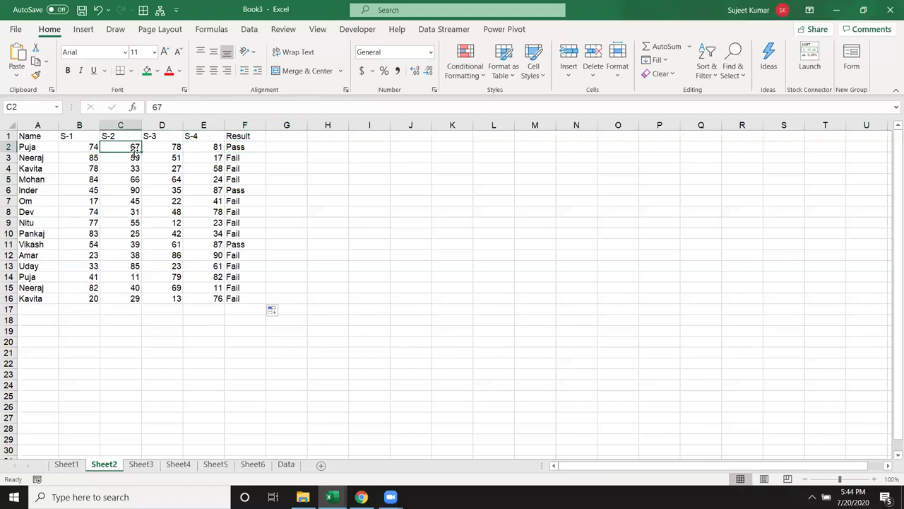
click(227, 145)
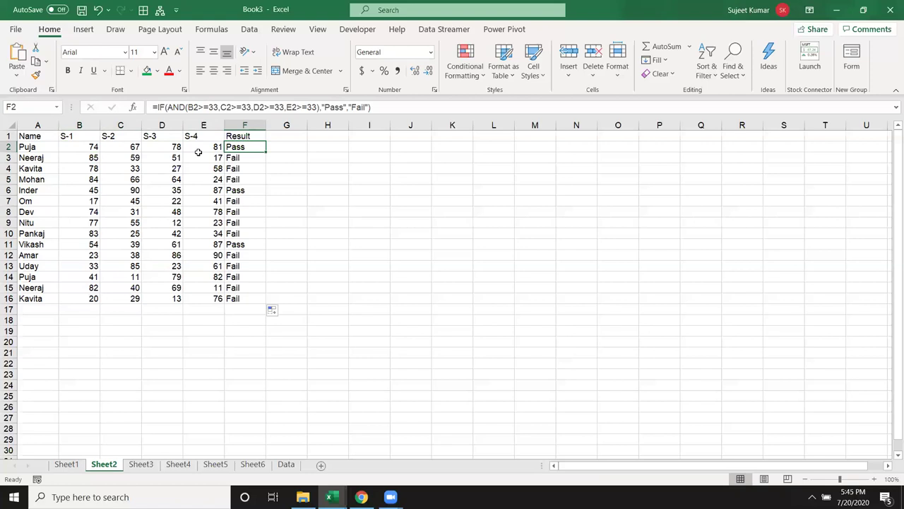
key(Right)
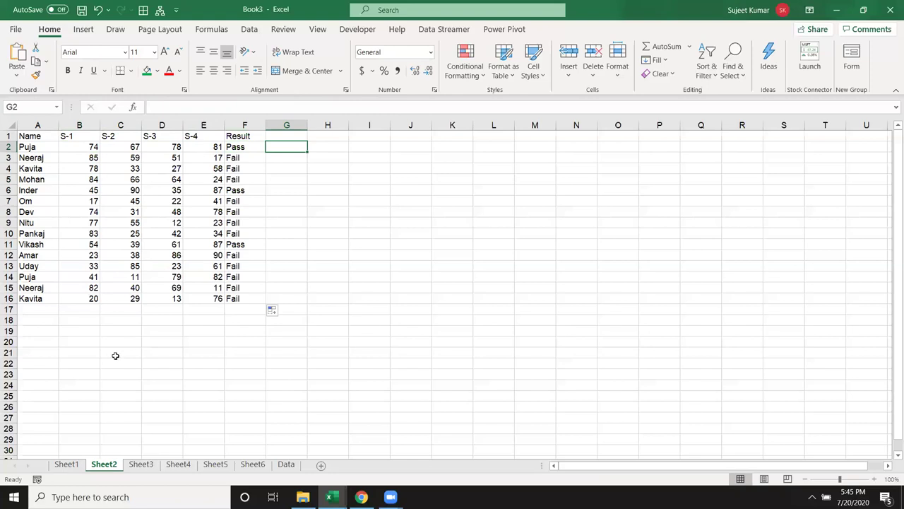
click(75, 465)
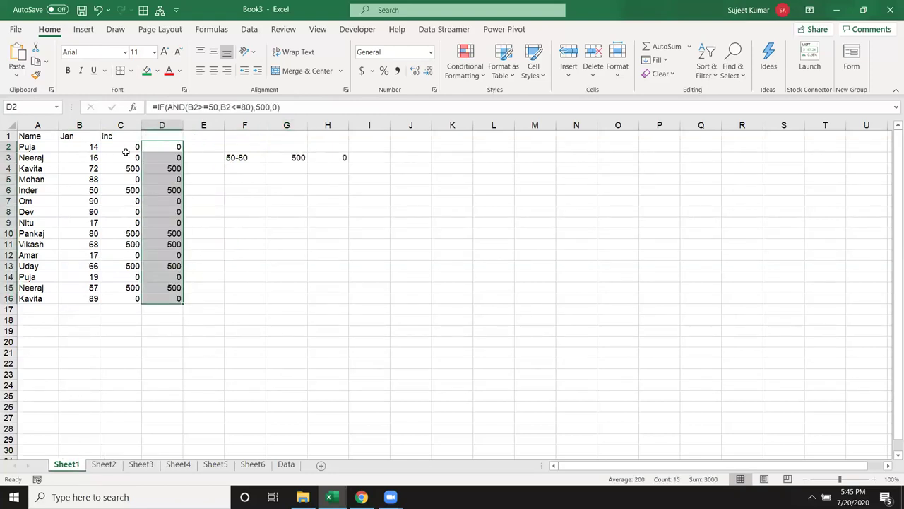
double_click(160, 147)
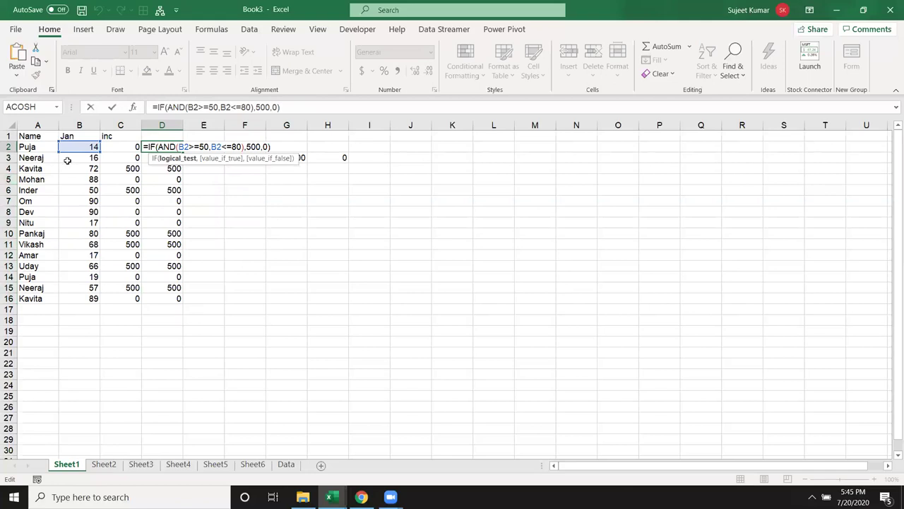
key(Escape)
click(123, 146)
double_click(123, 146)
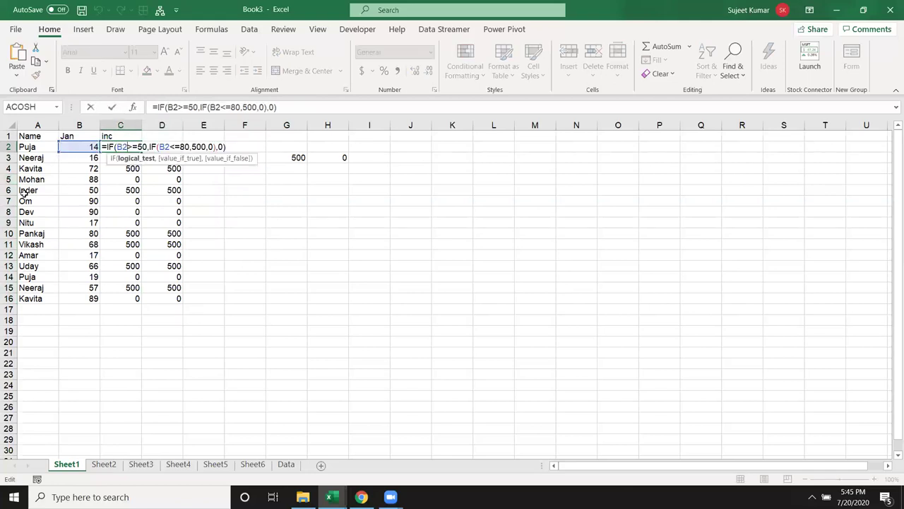
key(Escape)
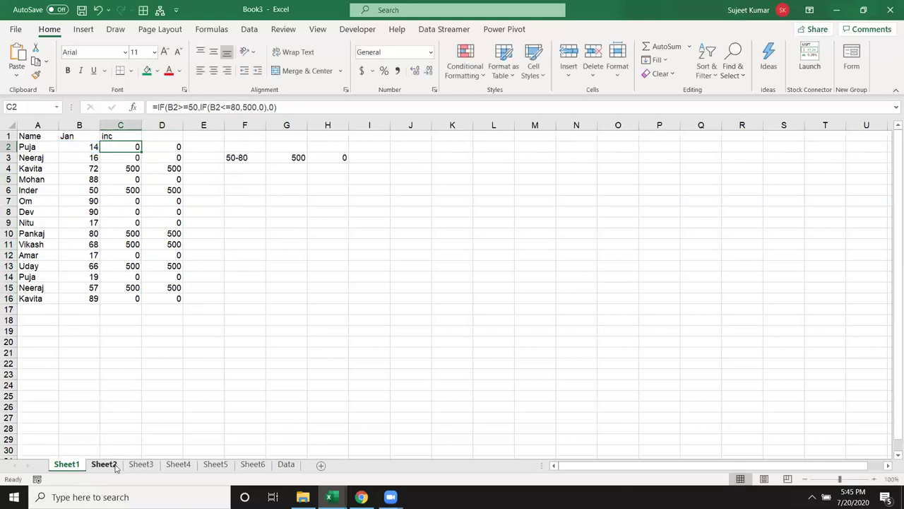
click(115, 466)
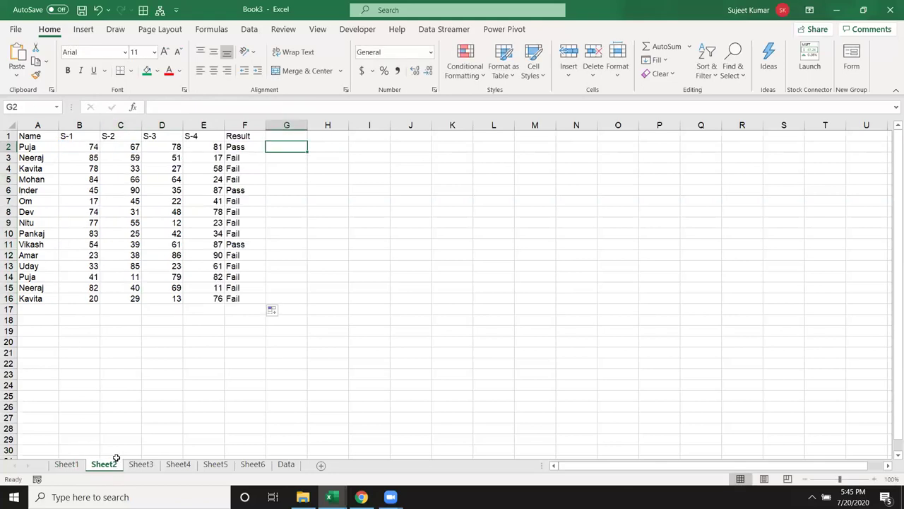
Start G2's formula as =IF(B2>=33, followed by a nested IF
text(=if)
key(Tab)
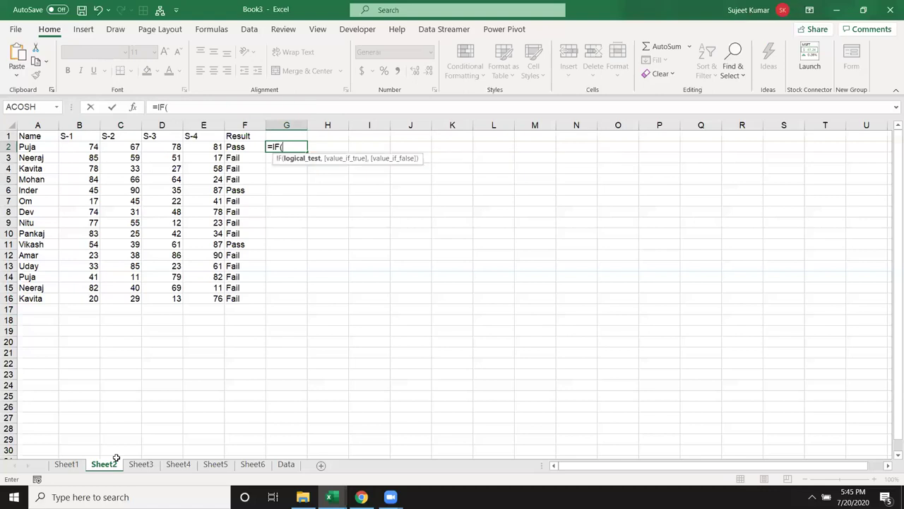
click(85, 147)
text(>=33)
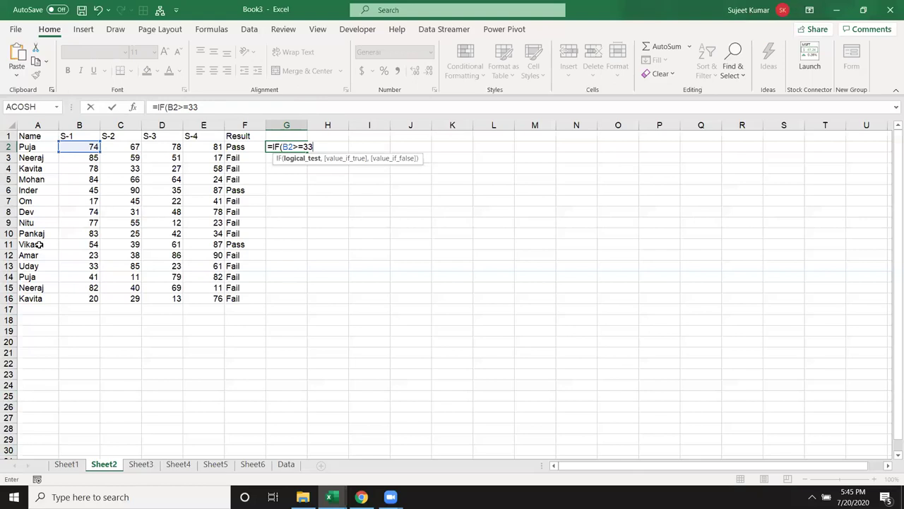
text(,)
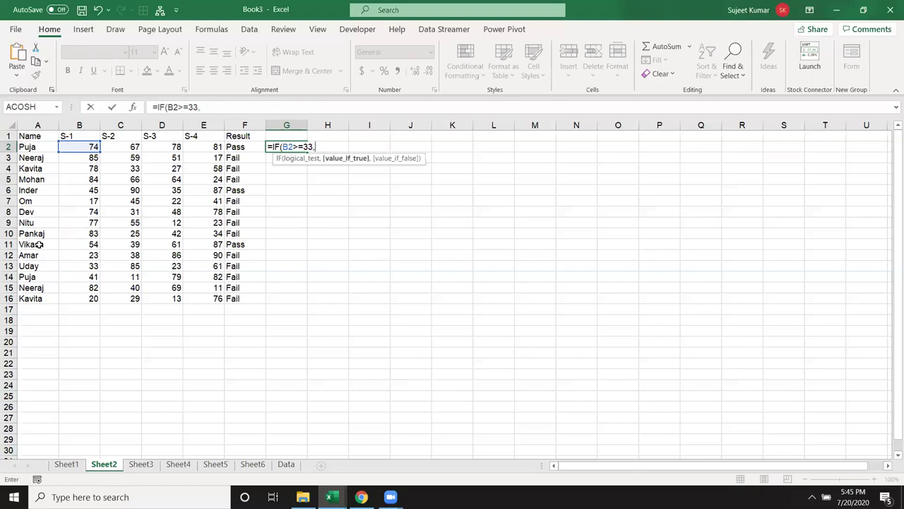
text(if)
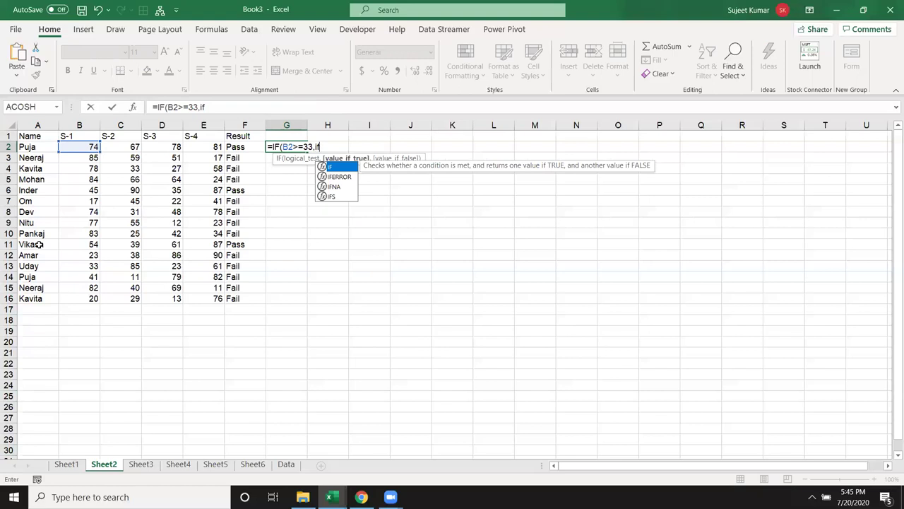
key(Tab)
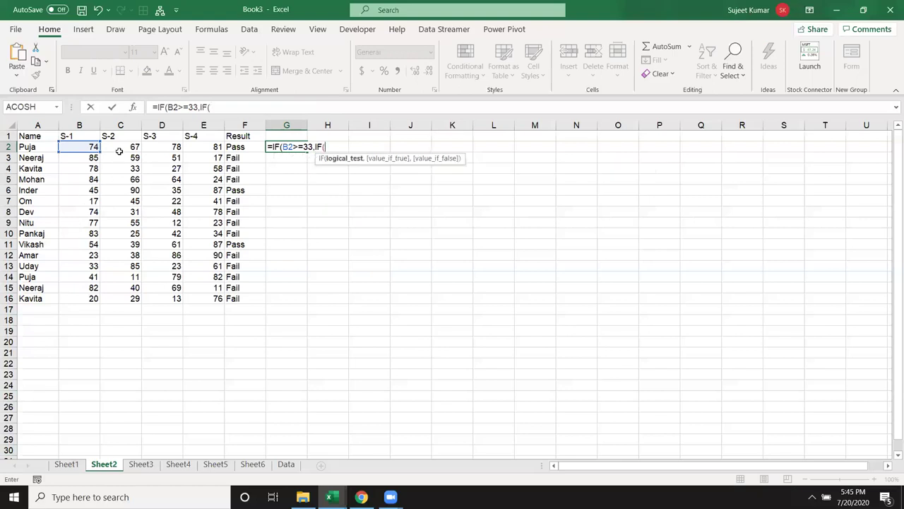
Add nested tests C2>=33, D2>=33 and E2>=33 returning "Pass" when all hold
click(120, 146)
text(>=33)
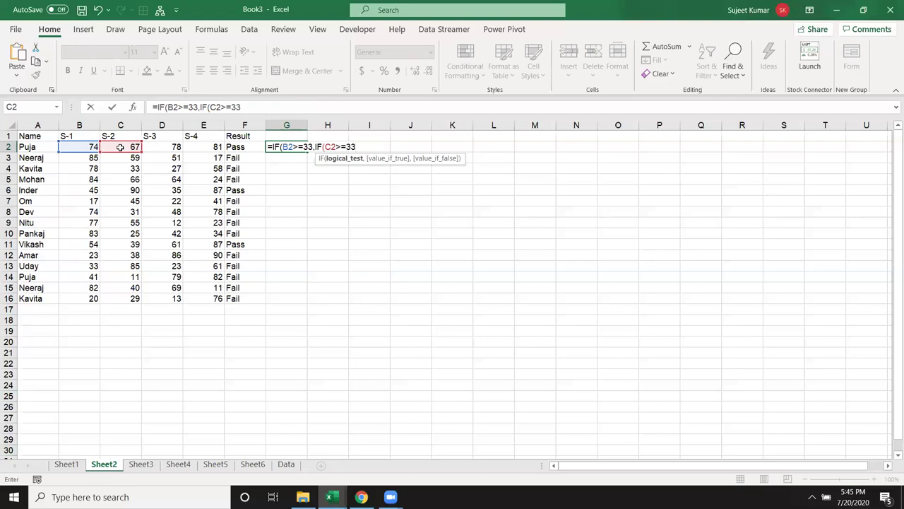
text(,)
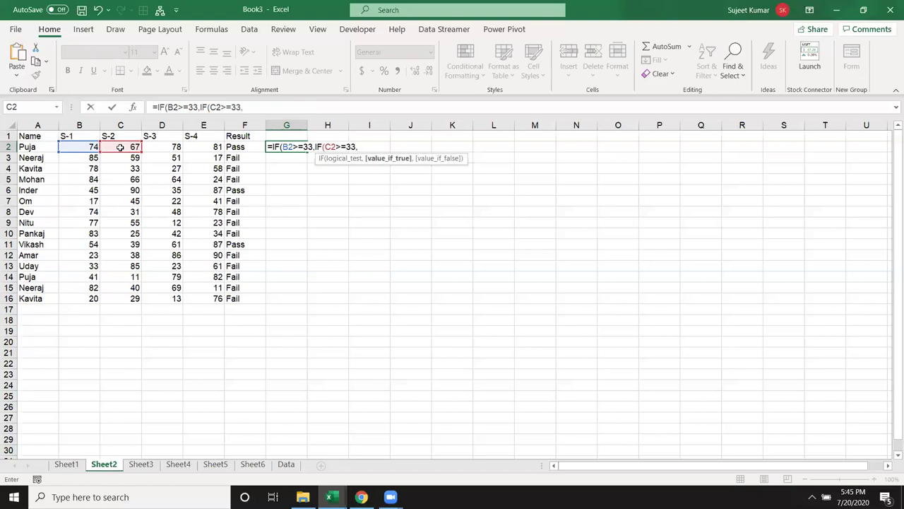
text(IF()
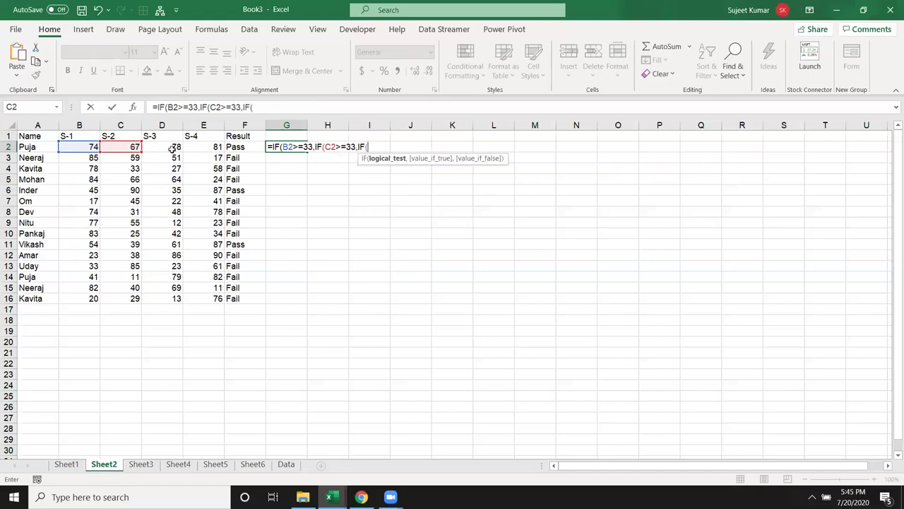
click(173, 147)
text(>=33,)
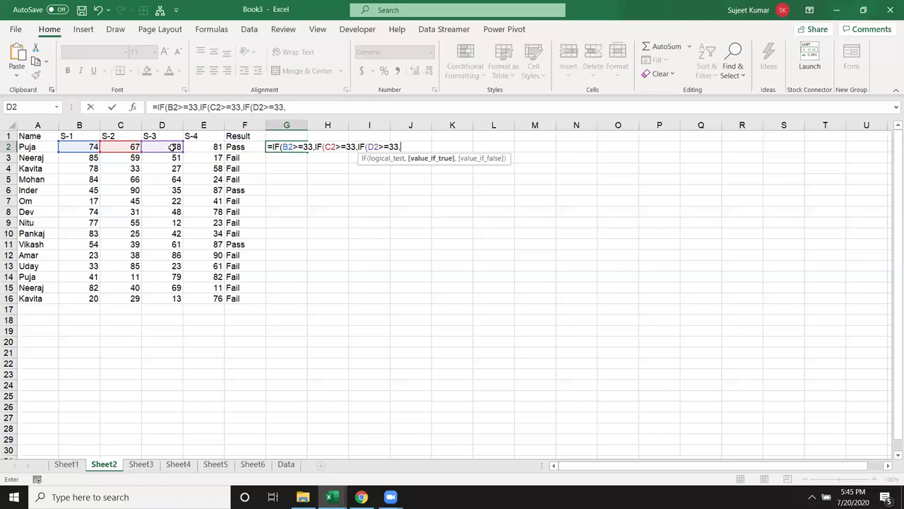
text(s)
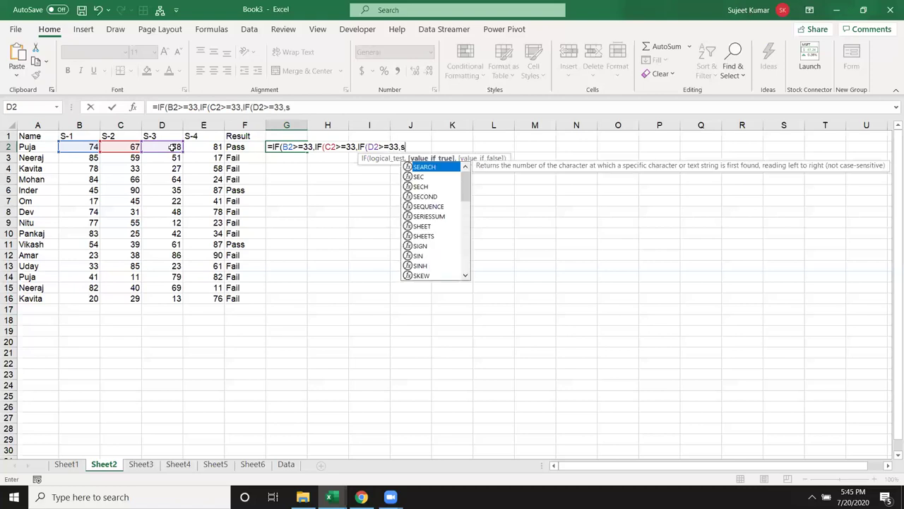
key(BackSpace)
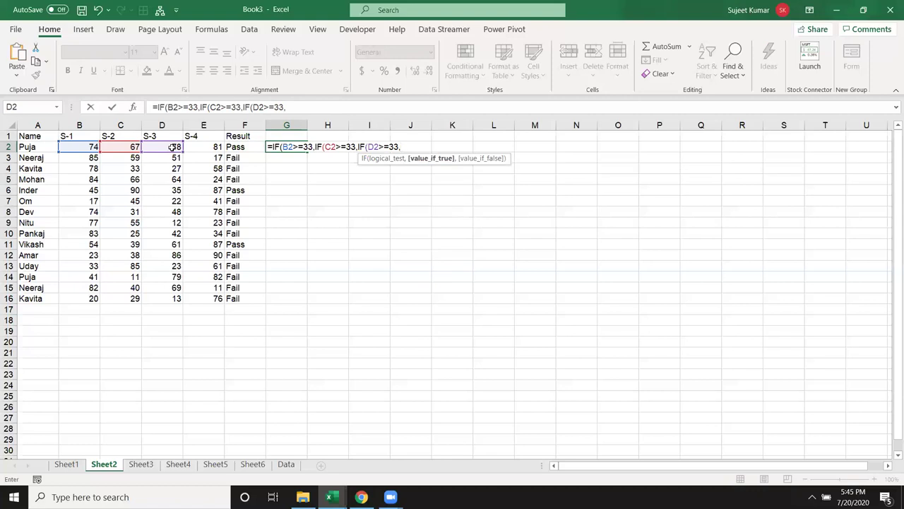
click(188, 145)
text(>=44)
key(BackSpace)
key(BackSpace)
text(33)
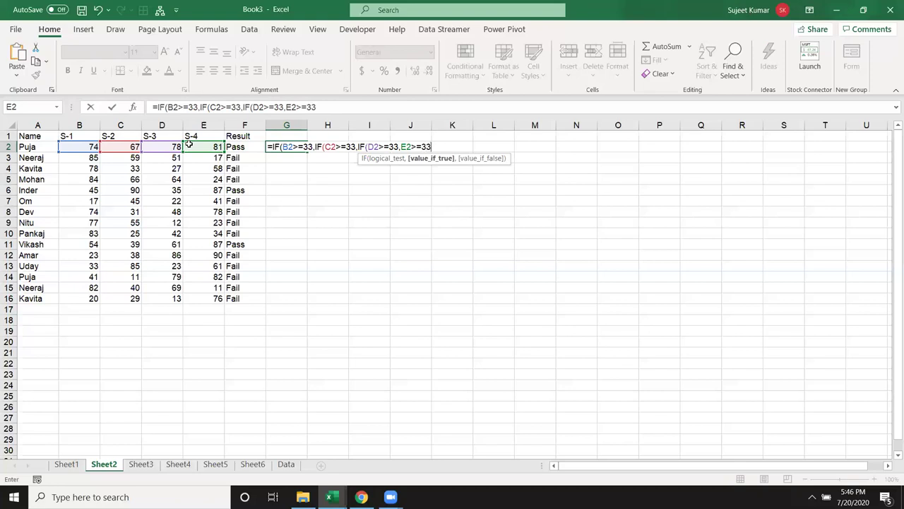
text(,"Pass)
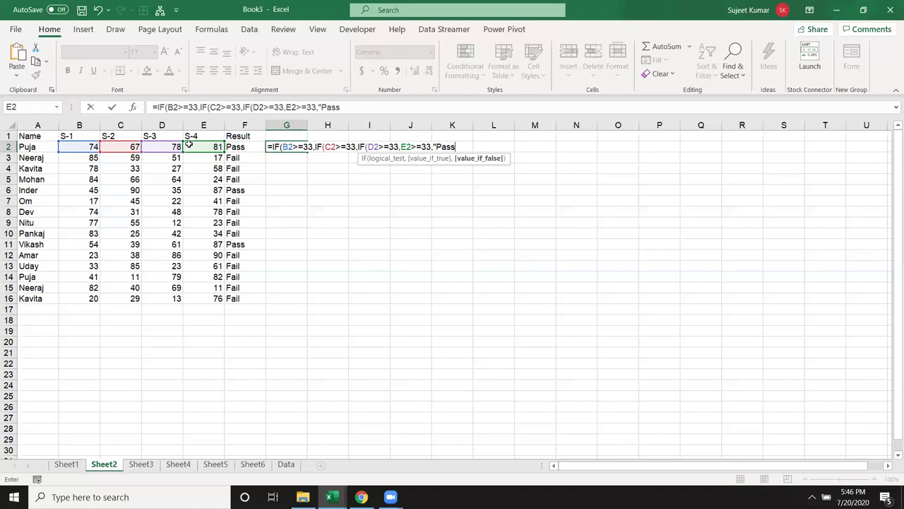
text(")
click(401, 147)
Close the nested IFs with false results "S4 Fail", "S3 Fail", "S2 Fail" and "S1 Fail"
text(IF()
click(474, 148)
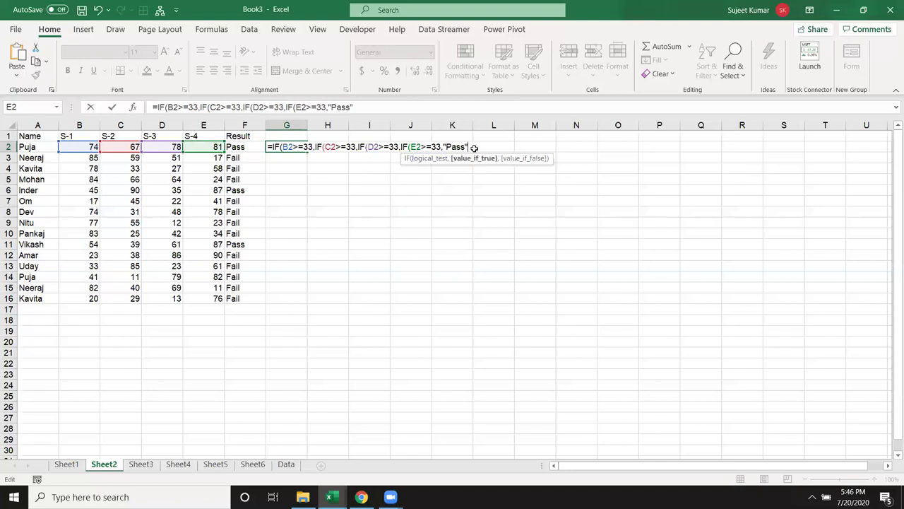
text(,)
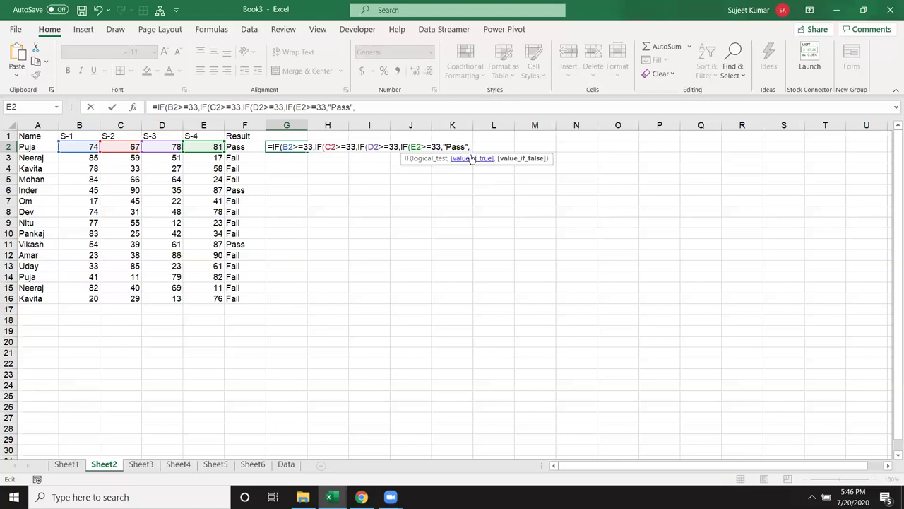
text("S4 )
text(Fail")
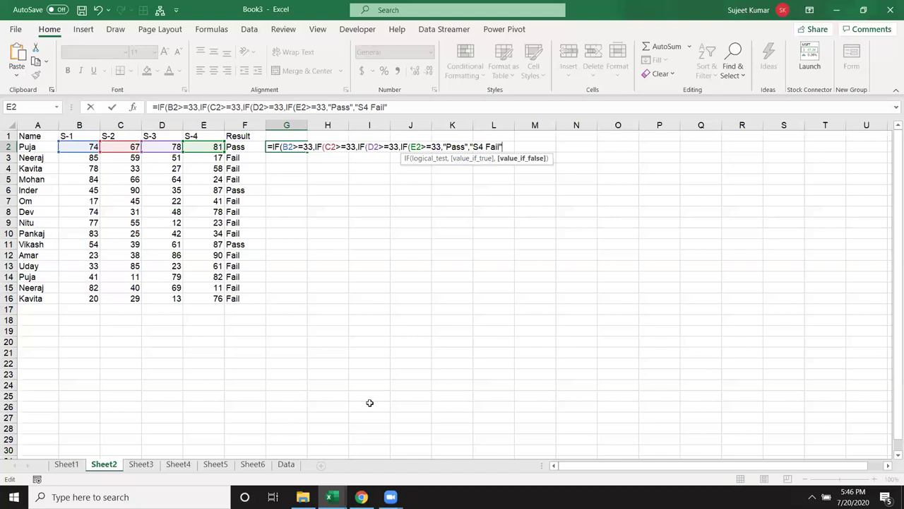
text())
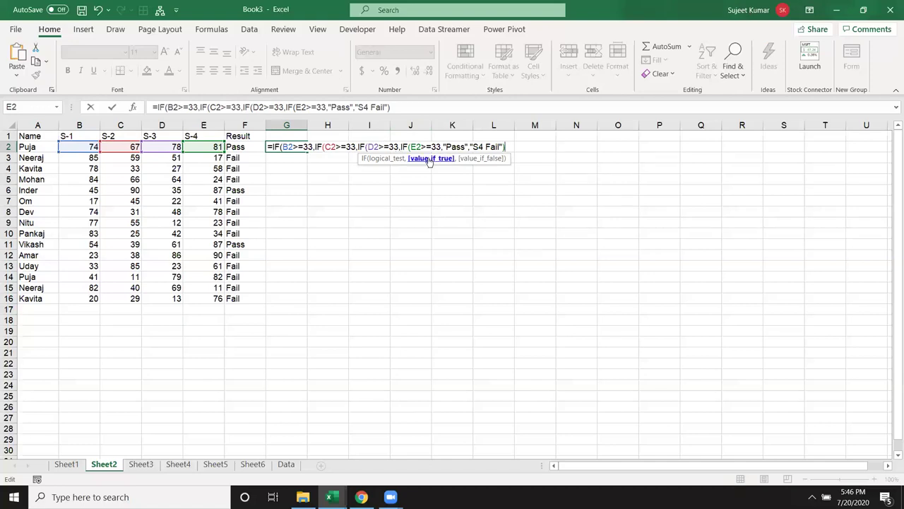
text(,")
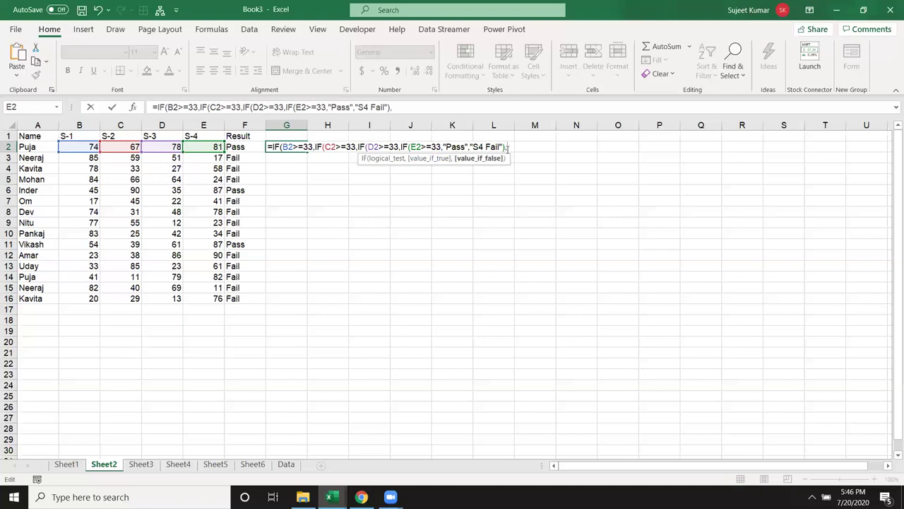
text(S3 Fail"))
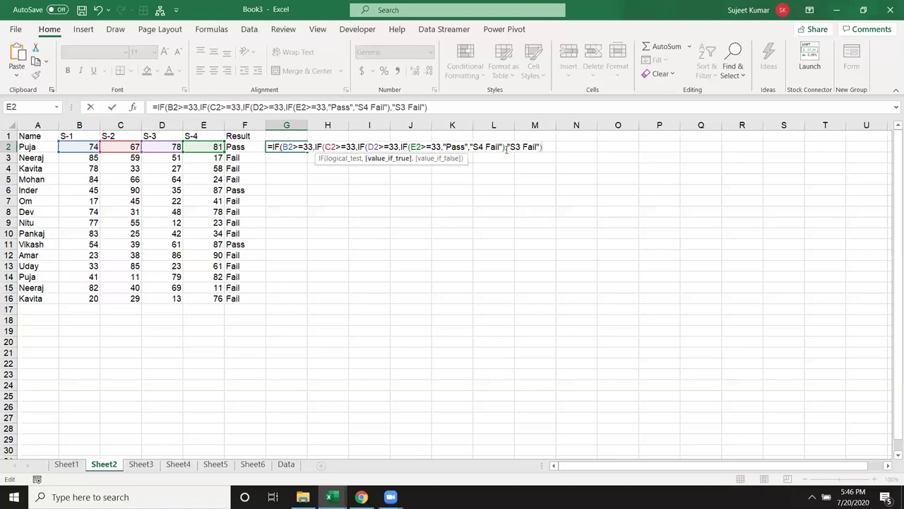
text(,"S2 Fail")
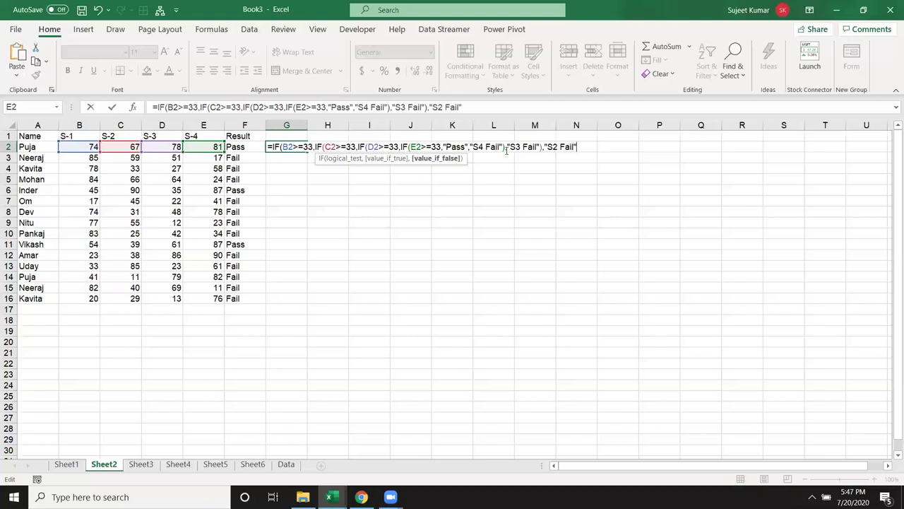
text(),")
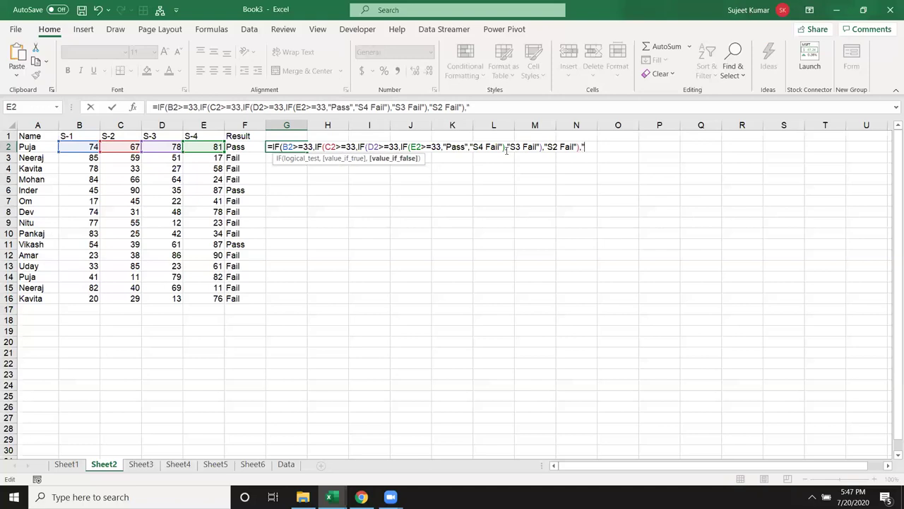
text(S1)
text( Fail")
text())
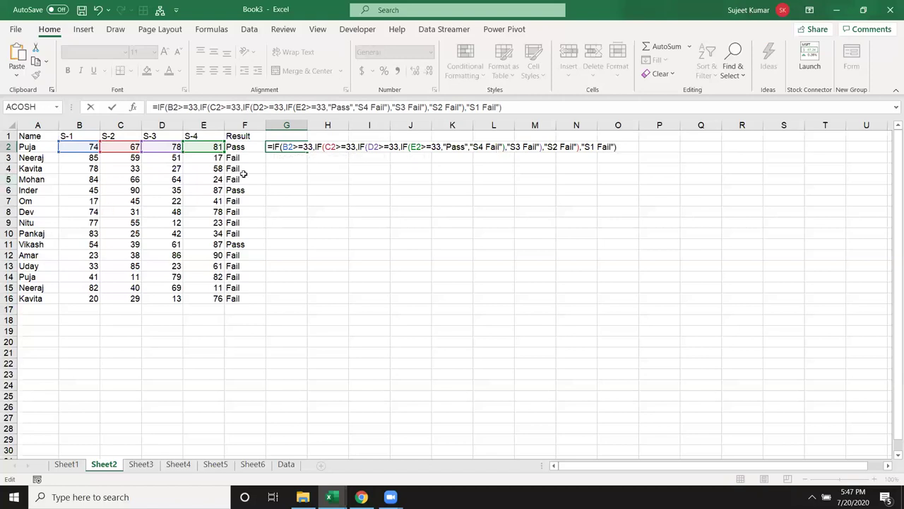
click(299, 147)
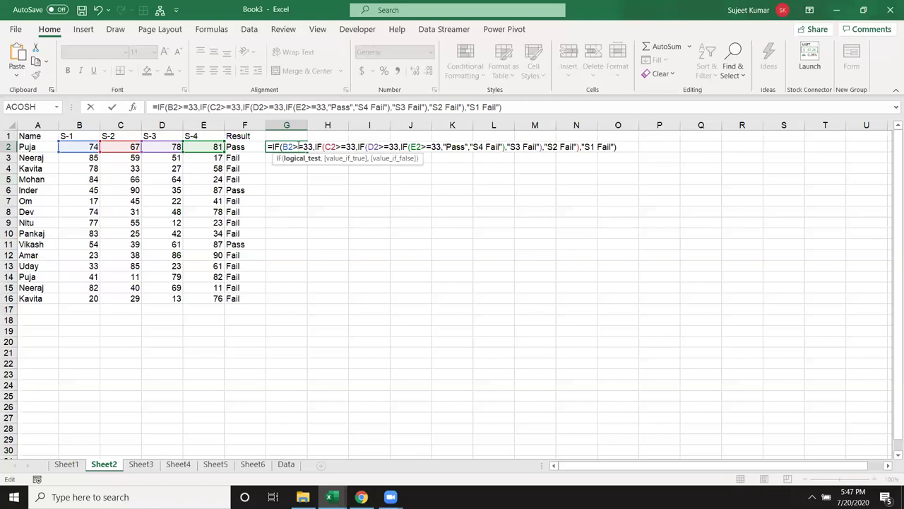
drag(313, 146, 579, 147)
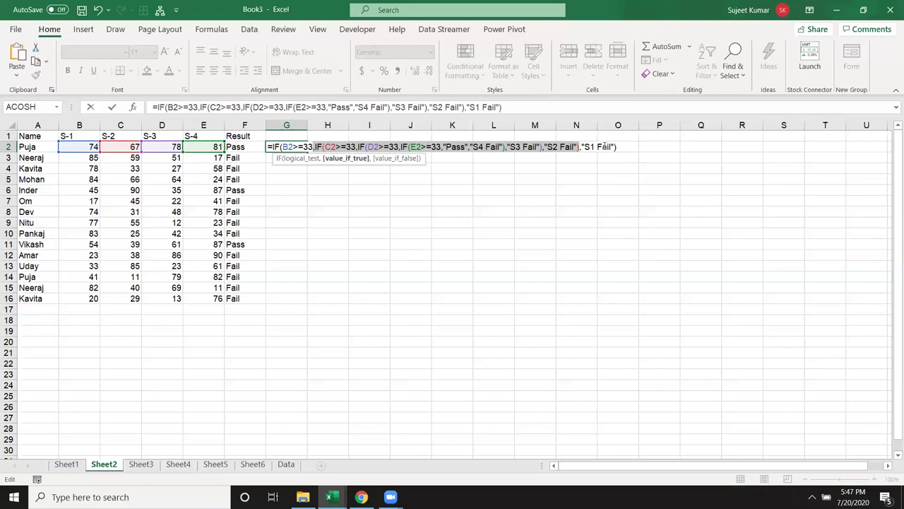
click(326, 146)
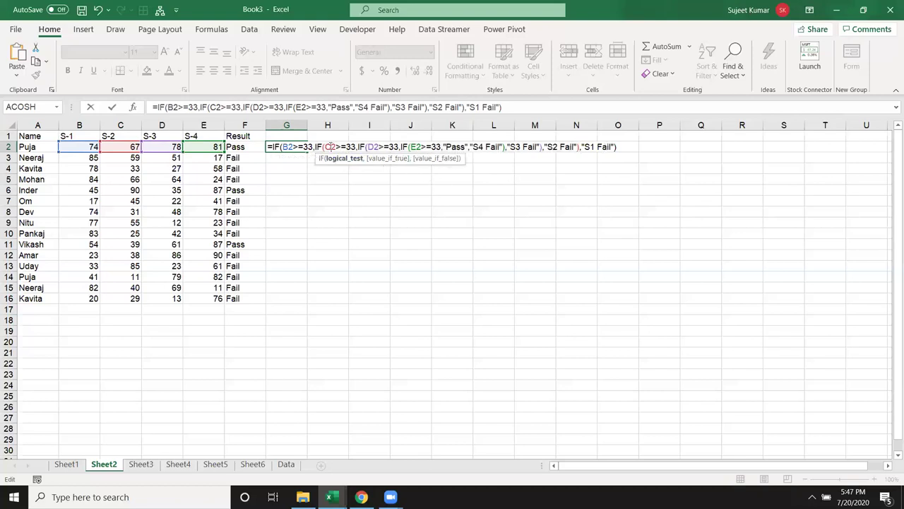
drag(325, 146, 544, 147)
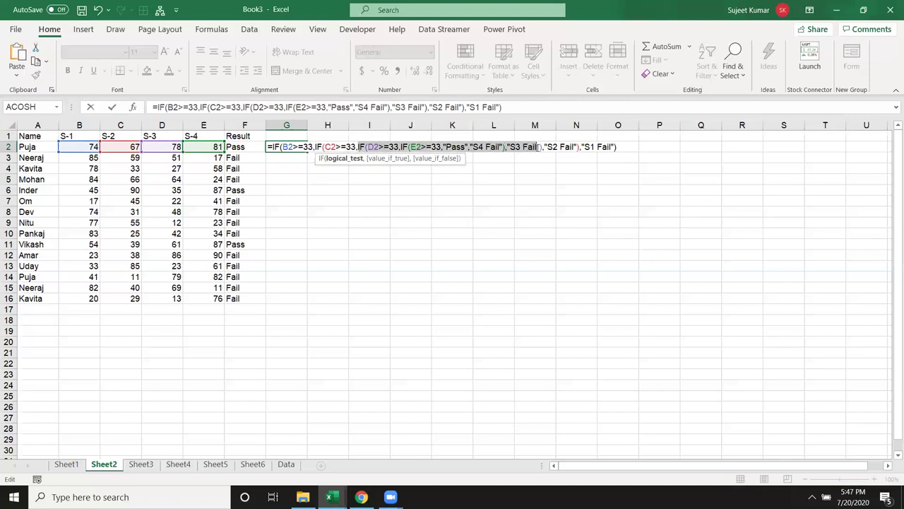
click(358, 147)
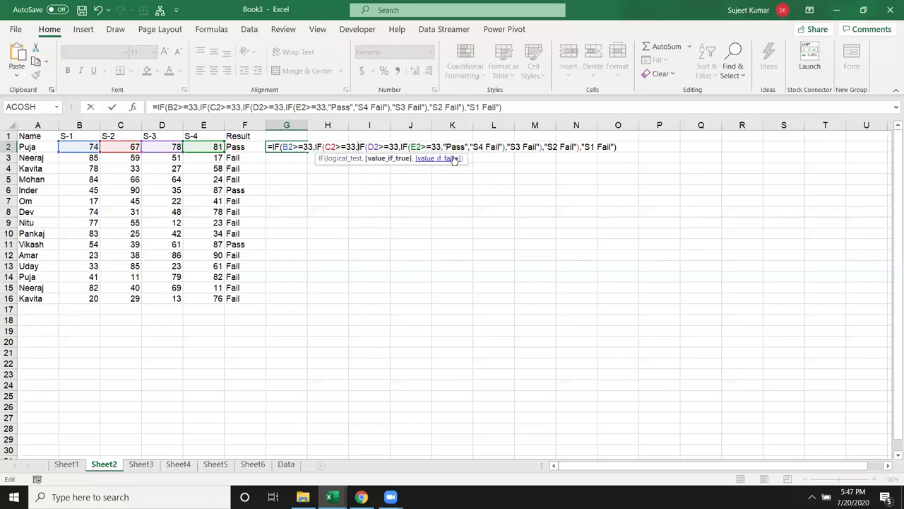
click(508, 147)
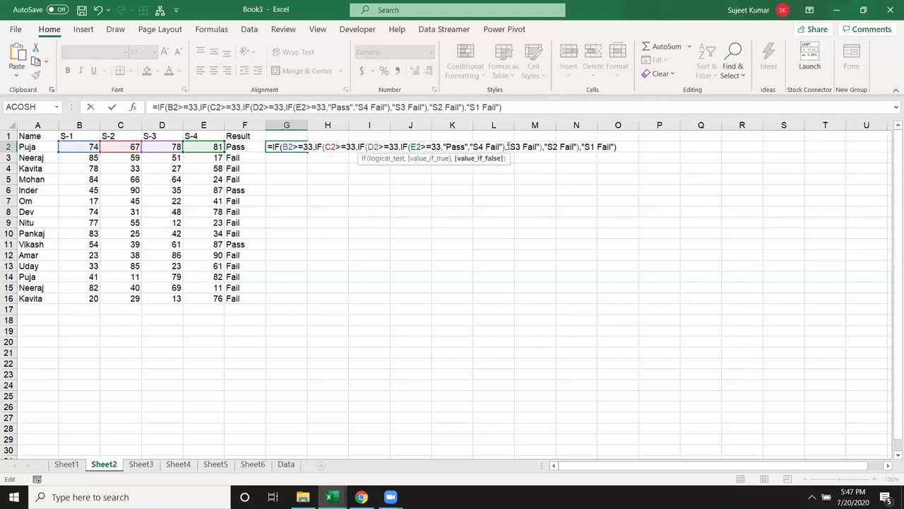
click(358, 147)
click(472, 147)
click(462, 147)
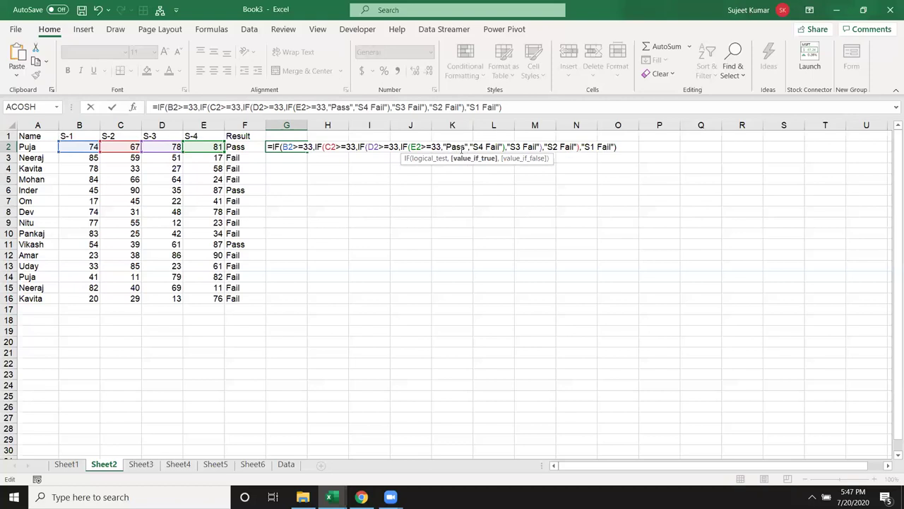
Commit G2's nested IF, fill it down through G16, then recommit G2 unchanged
key(Return)
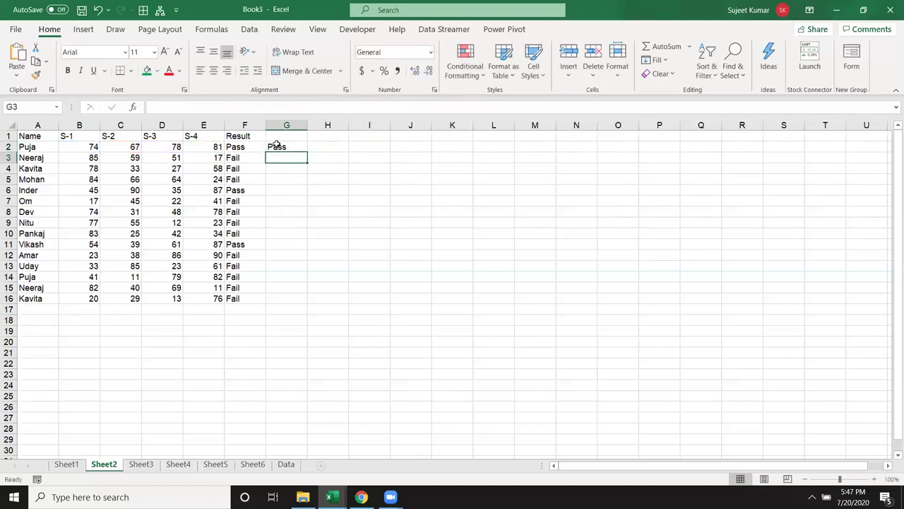
click(276, 145)
double_click(306, 152)
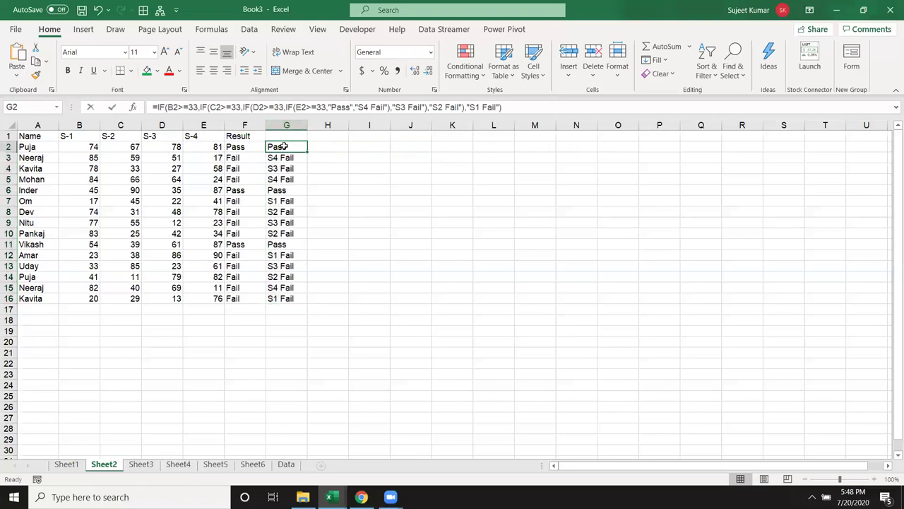
double_click(282, 146)
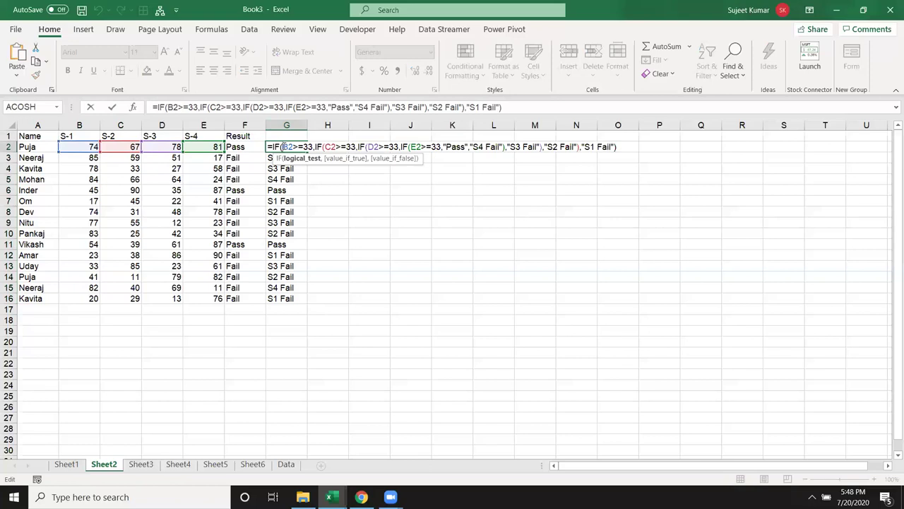
key(ctrl+Return)
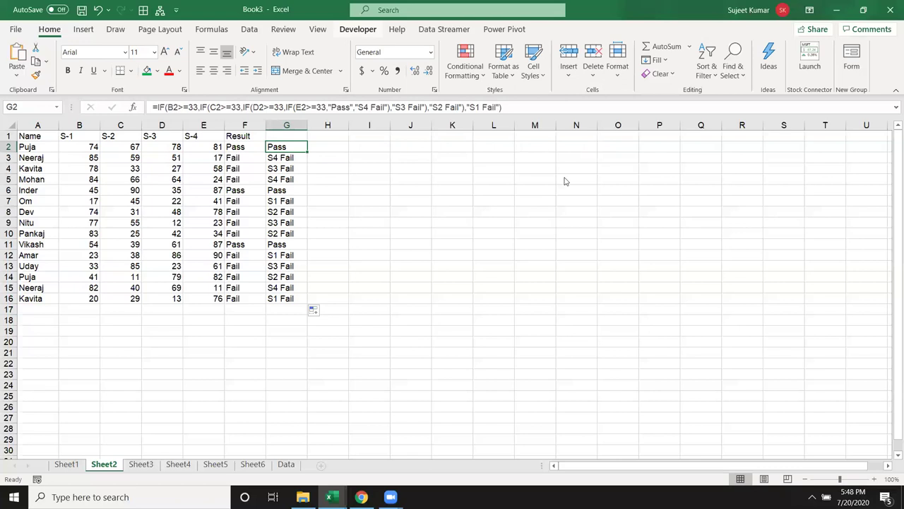
Ink the decision tree's trunk and first branch with an IF label, underlining the formula's conditions
drag(607, 171, 610, 210)
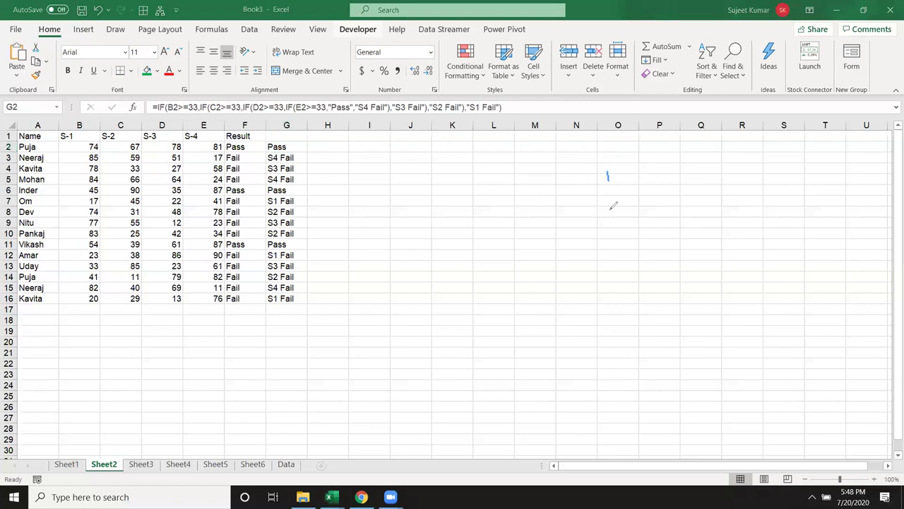
mouse_move(537, 227)
mouse_down()
mouse_move(669, 213)
mouse_move(672, 257)
mouse_up()
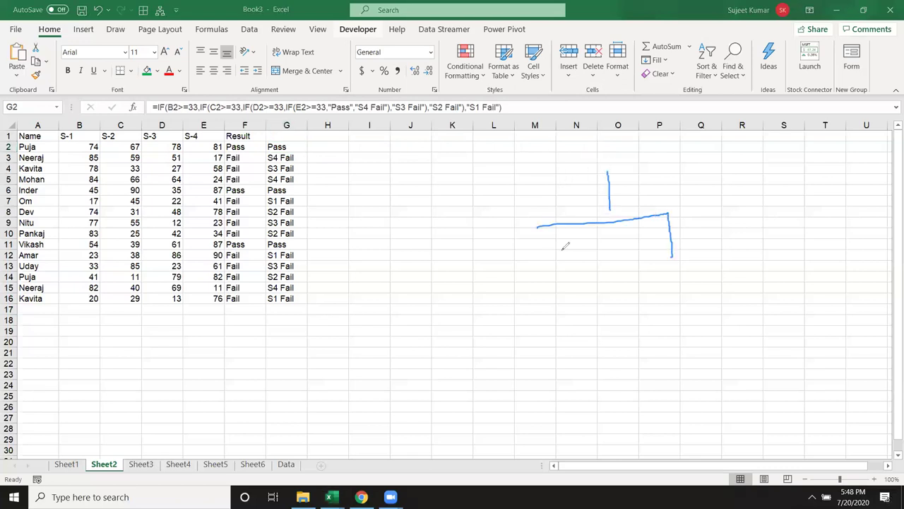
drag(537, 228, 541, 260)
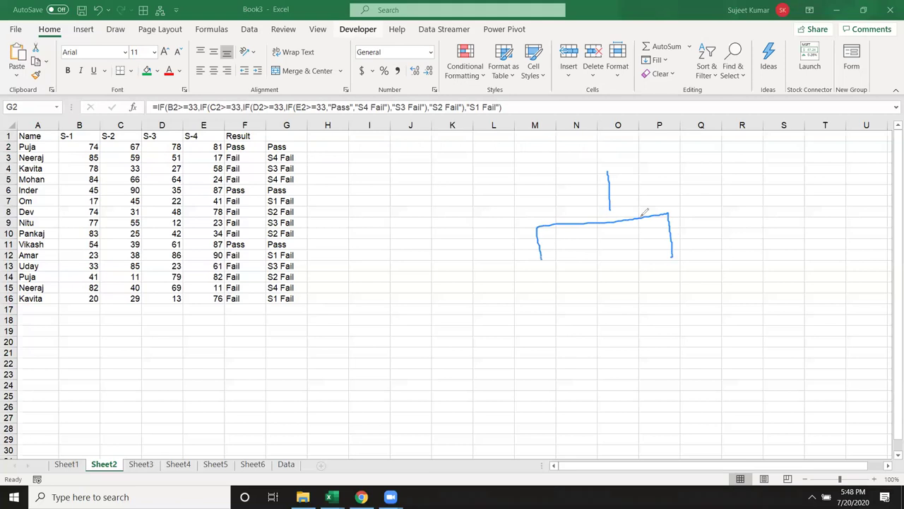
mouse_move(633, 179)
mouse_down()
mouse_move(651, 206)
mouse_move(673, 183)
mouse_up()
click(633, 174)
mouse_move(684, 225)
mouse_down()
mouse_move(682, 241)
mouse_move(670, 228)
mouse_move(712, 219)
mouse_up()
mouse_move(498, 242)
mouse_down()
mouse_move(497, 257)
mouse_move(520, 237)
mouse_up()
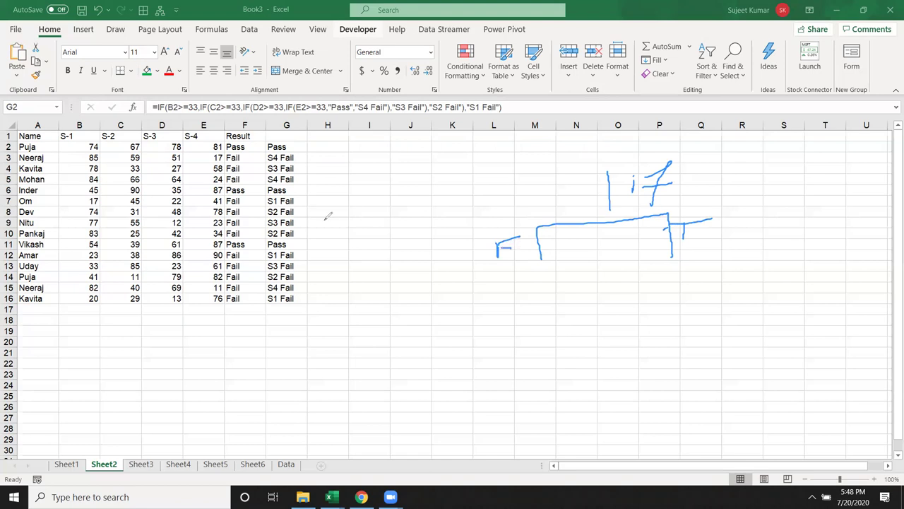
drag(173, 111, 200, 110)
drag(207, 110, 311, 124)
drag(373, 108, 503, 111)
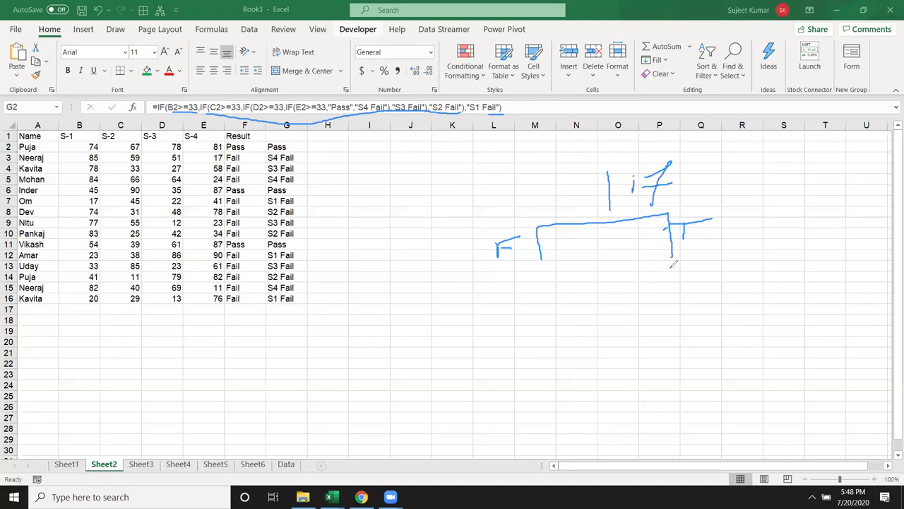
Draw the tree's second to fourth branch levels, underline D2>=33, then erase all ink
mouse_move(653, 263)
mouse_down()
mouse_move(687, 257)
mouse_move(675, 281)
mouse_up()
mouse_move(616, 293)
mouse_down()
mouse_move(676, 279)
mouse_move(702, 318)
mouse_up()
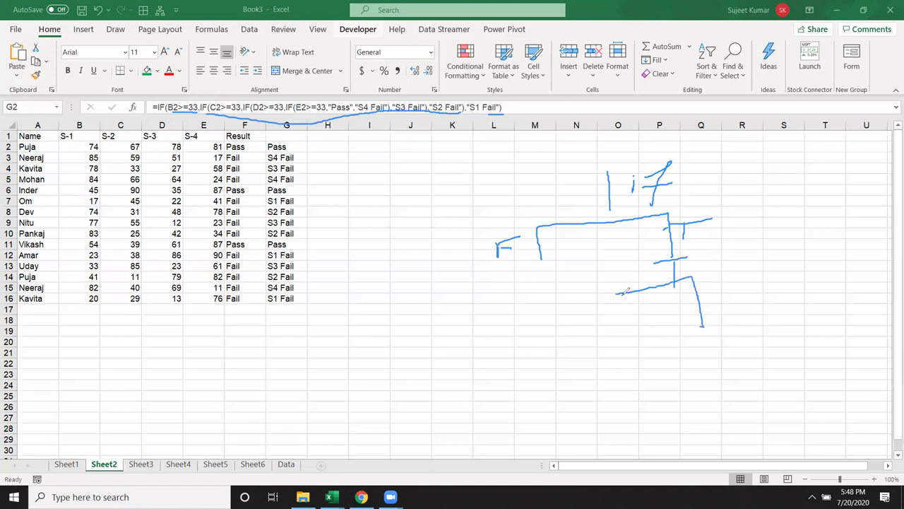
mouse_move(619, 294)
mouse_down()
mouse_move(622, 357)
mouse_move(616, 321)
mouse_up()
drag(713, 329, 720, 350)
mouse_move(708, 290)
mouse_down()
mouse_move(730, 282)
mouse_move(723, 298)
mouse_up()
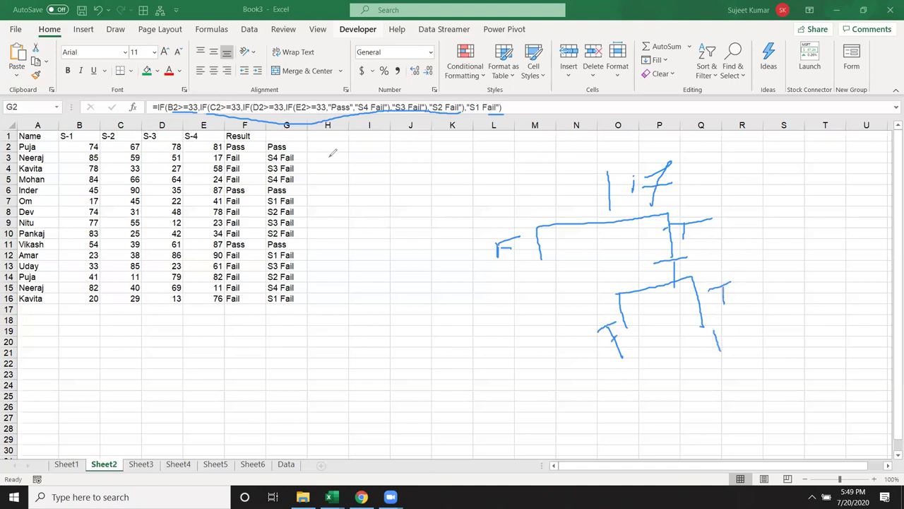
drag(247, 111, 287, 111)
drag(687, 329, 765, 360)
drag(686, 331, 693, 380)
mouse_move(746, 371)
mouse_down()
mouse_move(775, 360)
mouse_move(803, 390)
mouse_up()
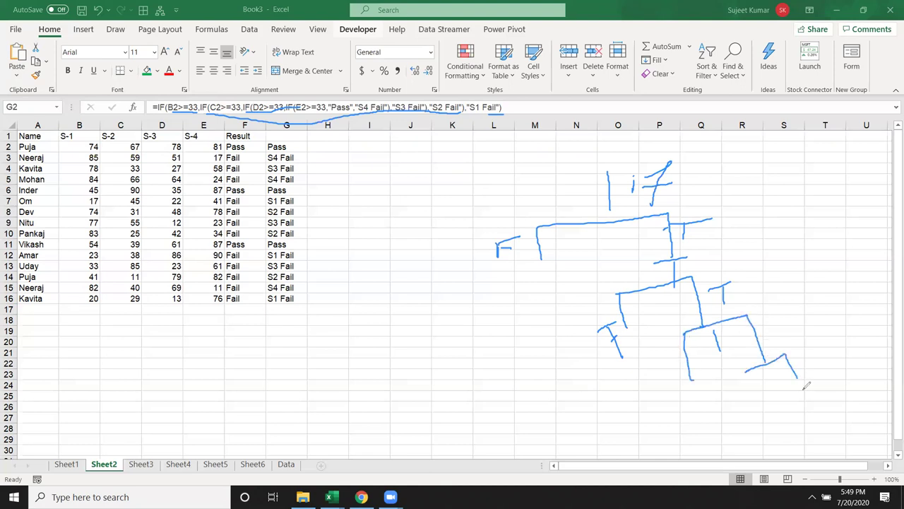
drag(747, 373, 763, 401)
key(Escape)
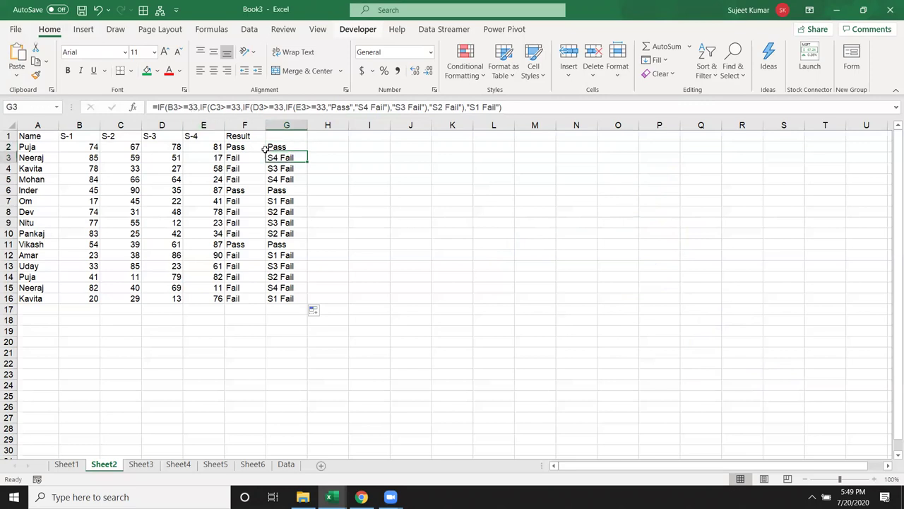
Enter =IF(B2>=33,"SF","S1 Fail") in H2
key(ctrl+shift+Down)
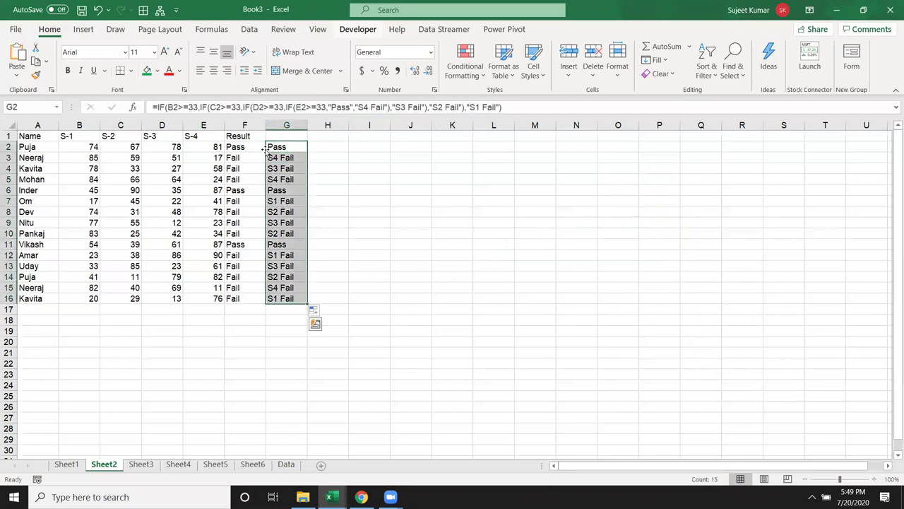
key(Right)
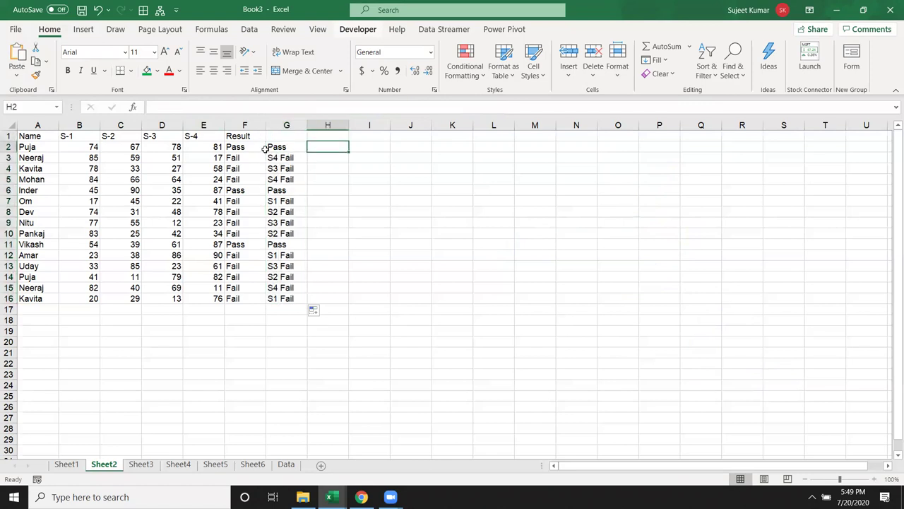
text(=if)
key(Tab)
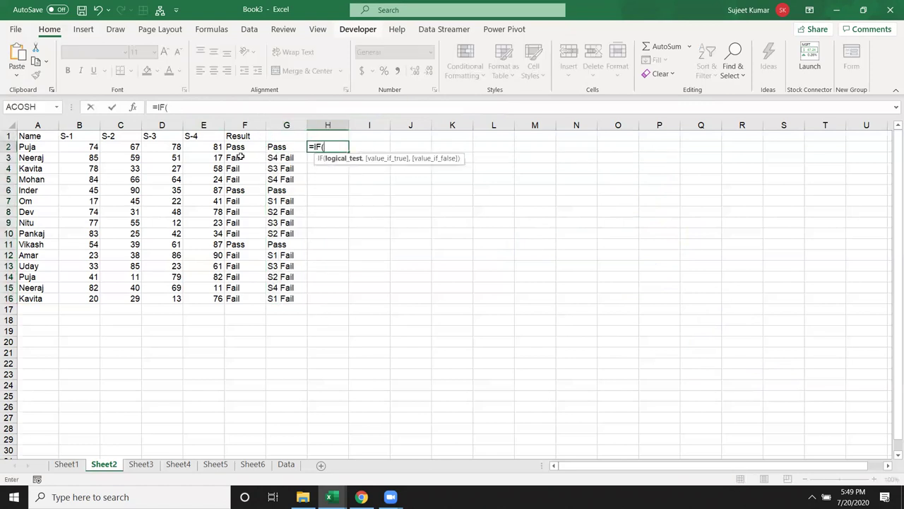
click(92, 147)
text(>=33,")
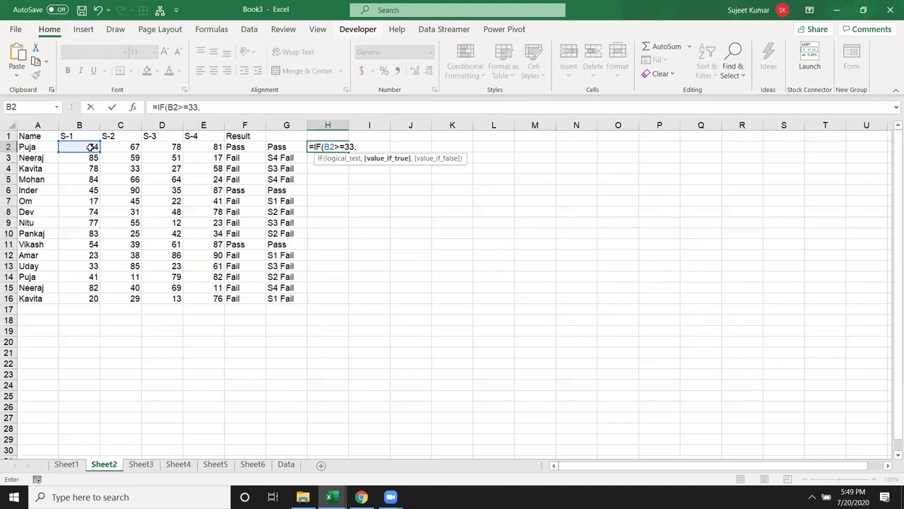
text(SF","S1)
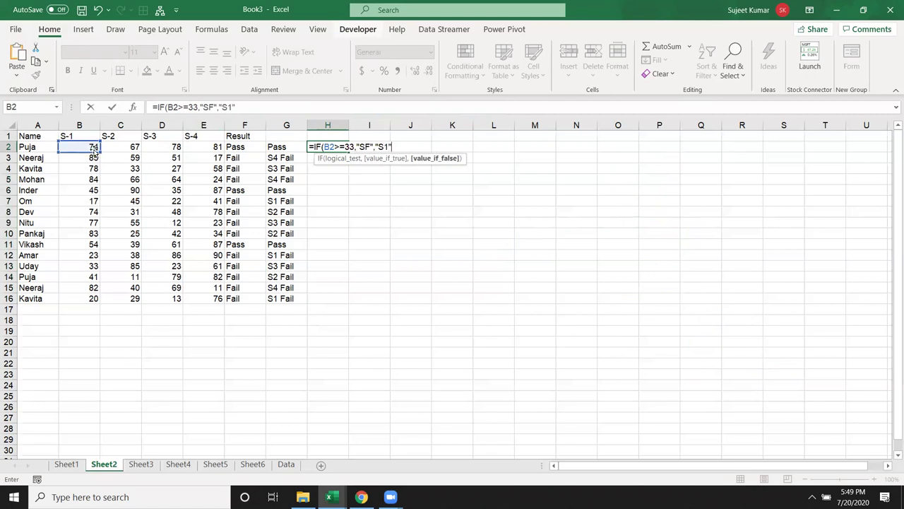
key(BackSpace)
text(Fail")
text())
key(Return)
key(Up)
Replace SF in H2 with a nested IF(C2>=33,"THF","S2 Fail")
key(F2)
key(Left)
key(Left)
key(Left)
key(Left)
key(Left)
key(Left)
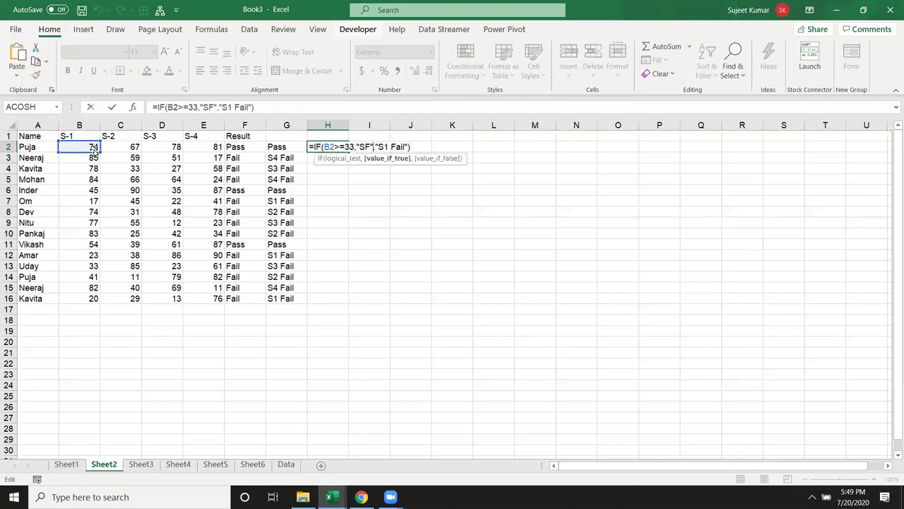
key(BackSpace)
key(BackSpace)
key(BackSpace)
key(BackSpace)
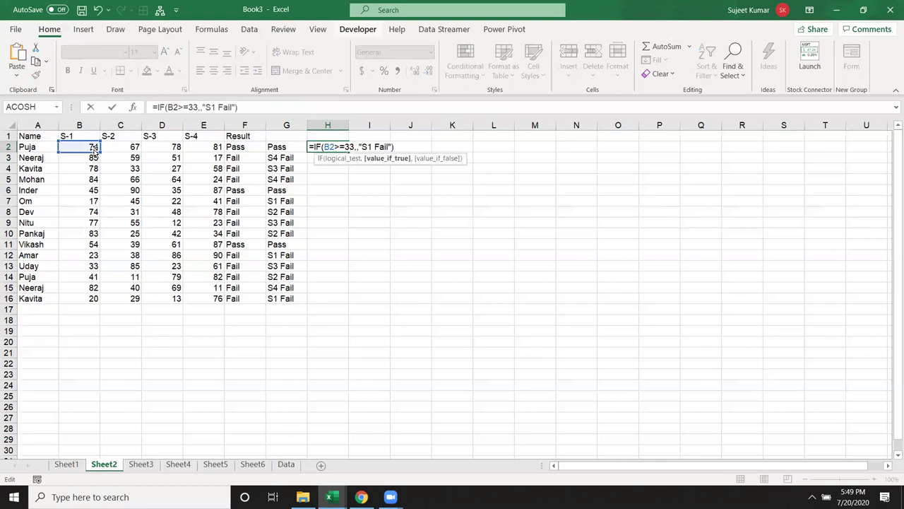
text(IF()
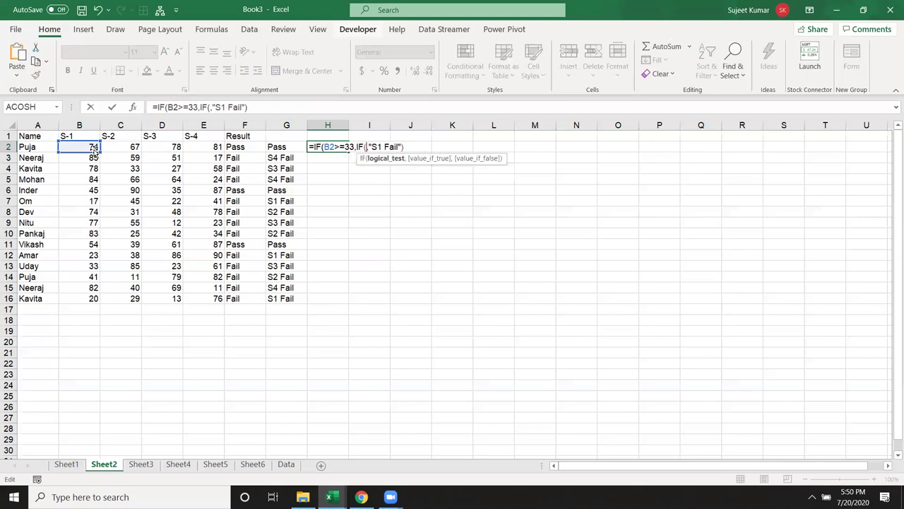
click(118, 146)
text(>==)
key(BackSpace)
text(33)
text(,)
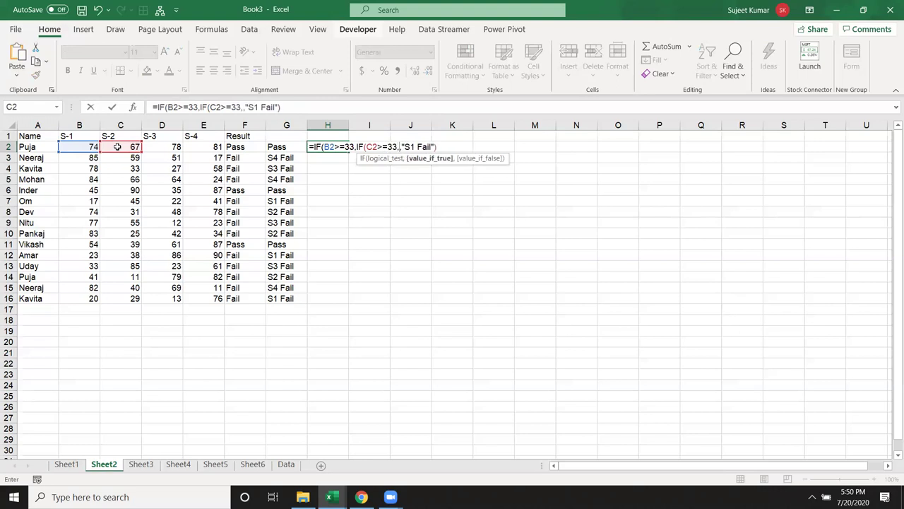
text("THF")
text(,"S2 Fail")
Dismiss the too-many-arguments error and repair the S1 Fail text in H2
key(Return)
key(Return)
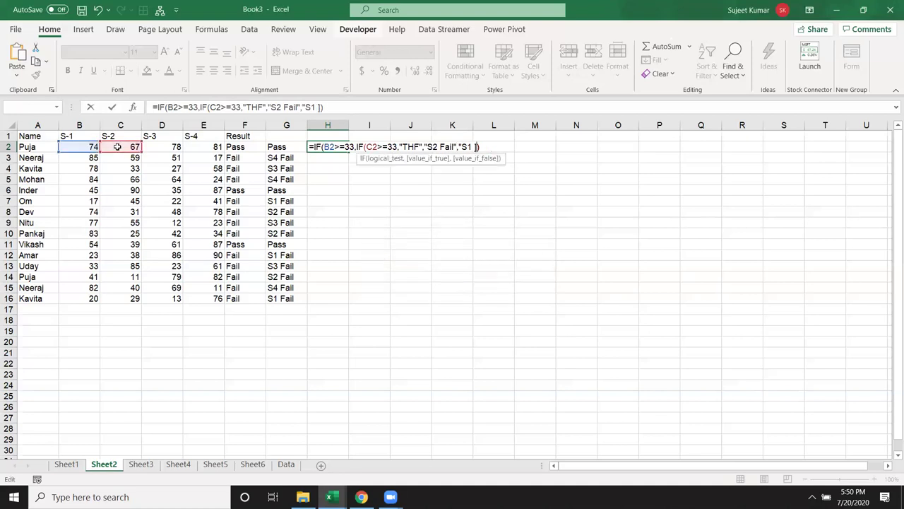
key(BackSpace)
text(Fail")
key(Return)
key(Return)
key(Left)
key(Left)
key(Left)
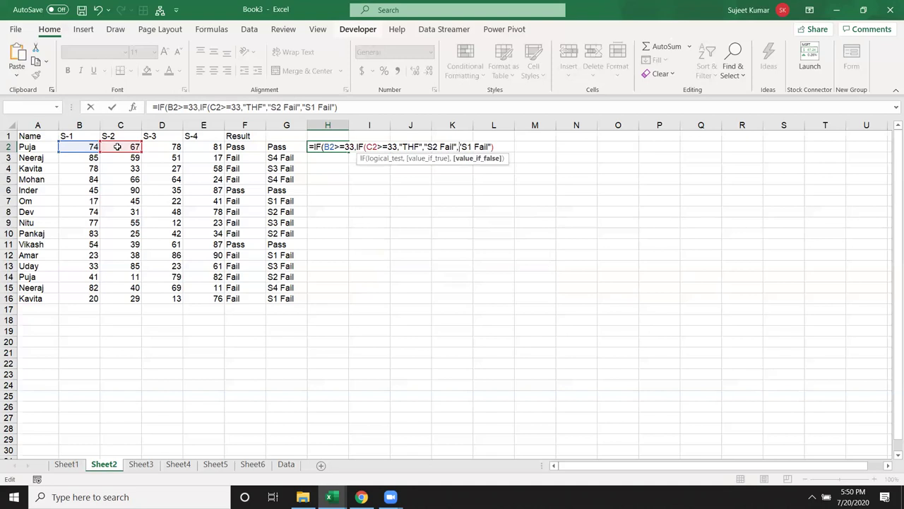
Enter the nested H2 formula, then undo back to the single IF showing SF
text())
key(Return)
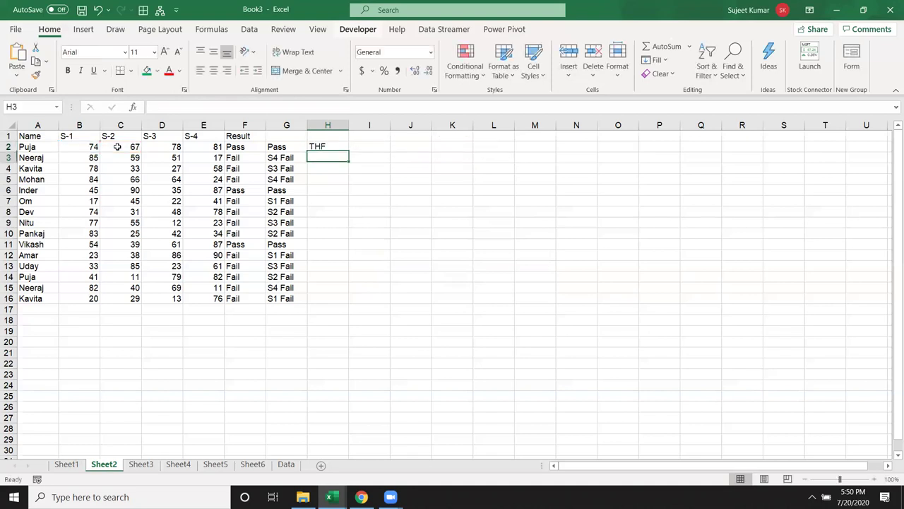
key(Up)
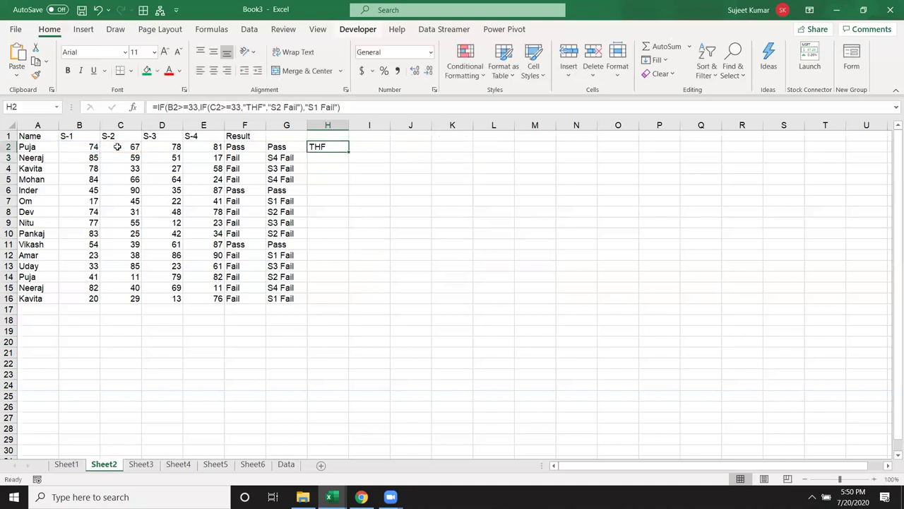
key(ctrl+z)
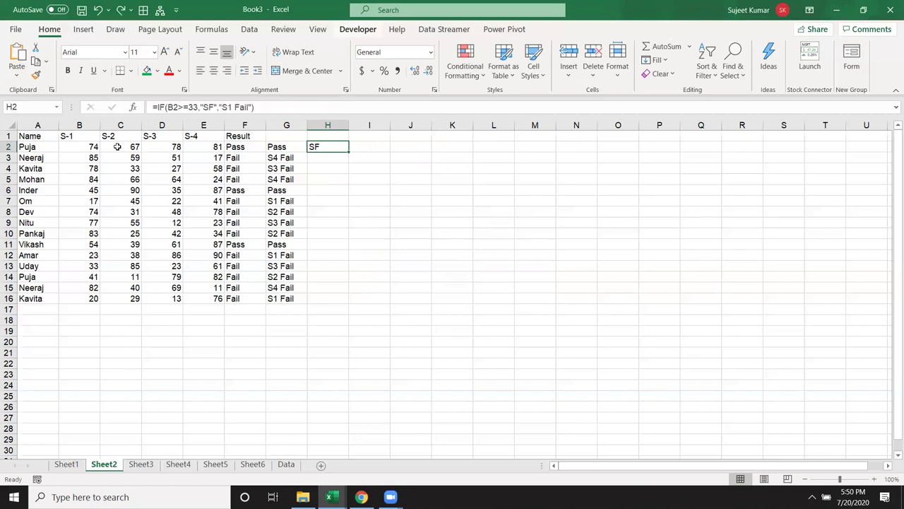
Start an IF on C2 in I2, cancel it, and return to H2
key(Right)
text(=)
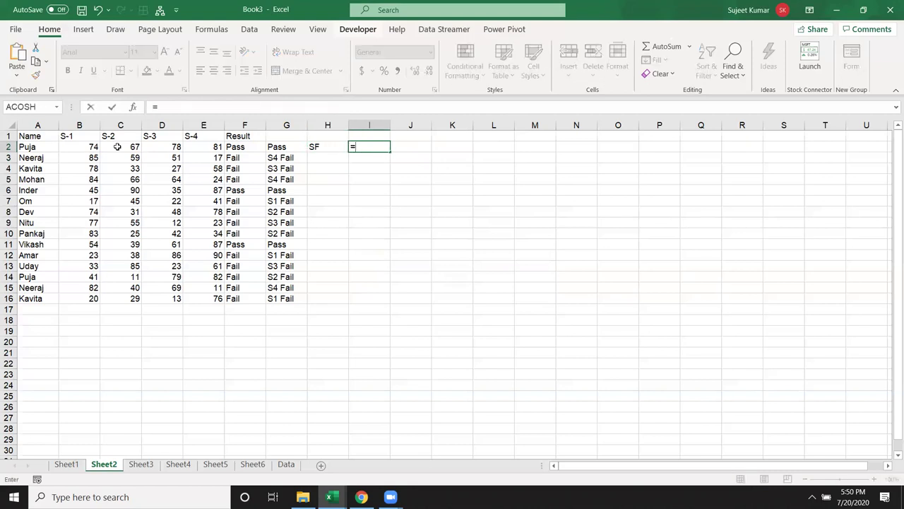
text(if)
key(Tab)
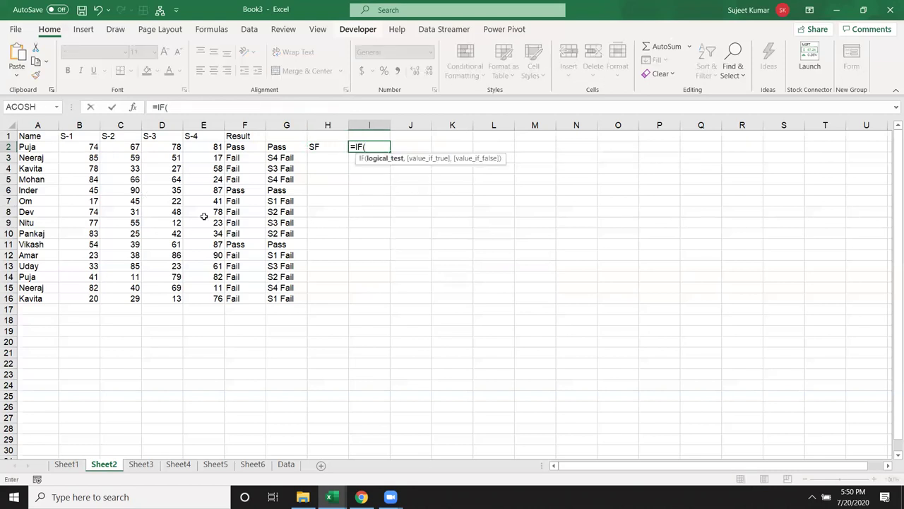
click(111, 147)
text(>)
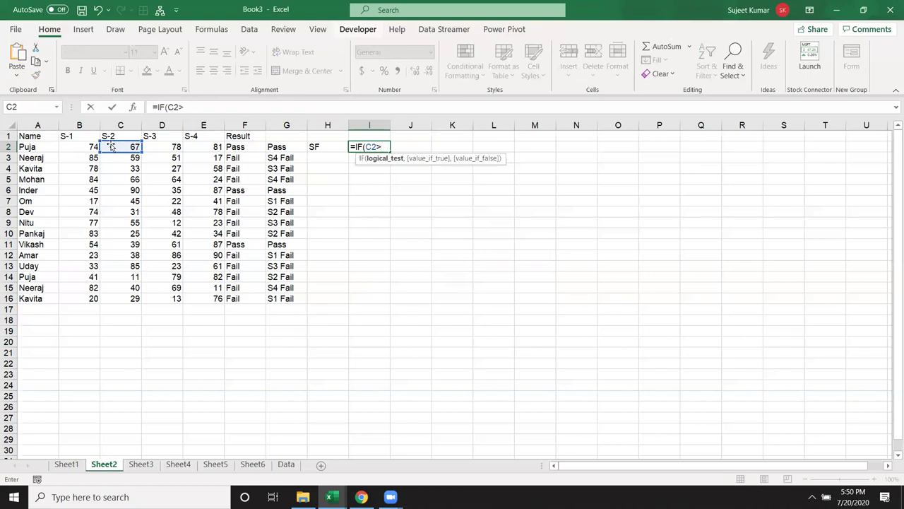
text(=)
key(Escape)
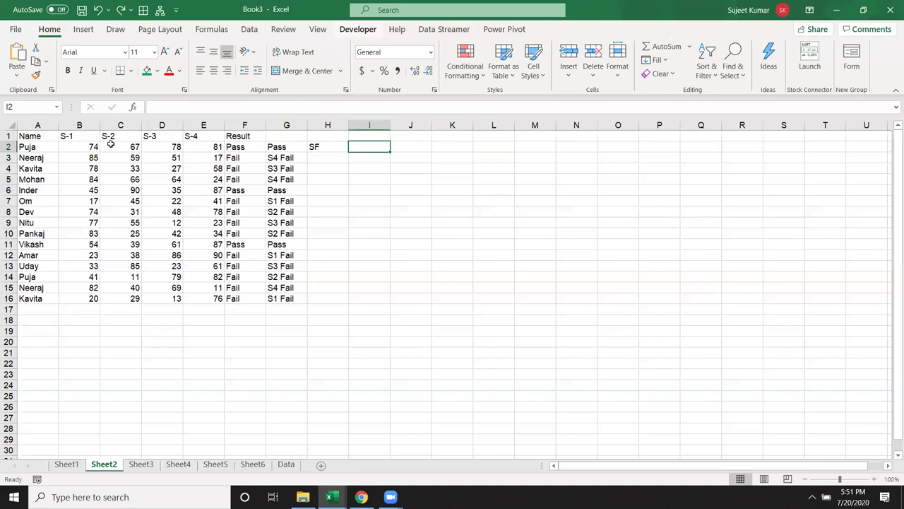
key(Left)
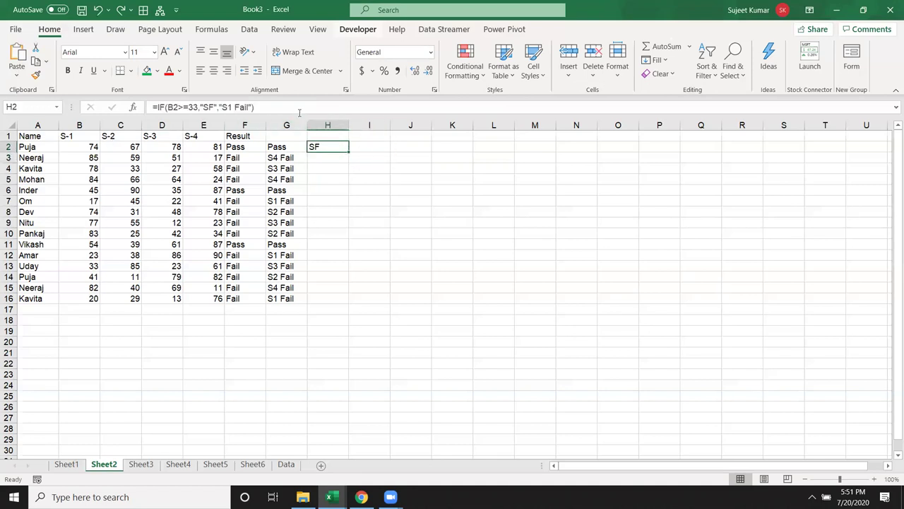
click(298, 111)
text(if)
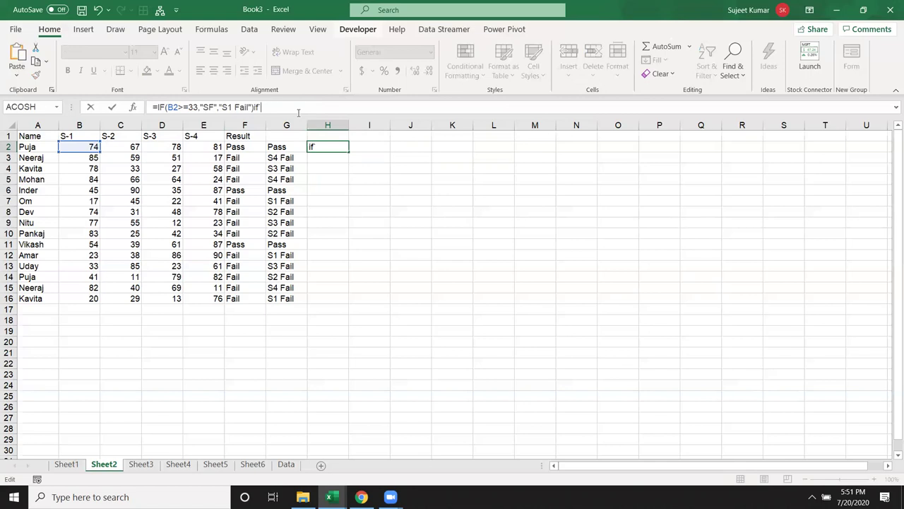
key(Escape)
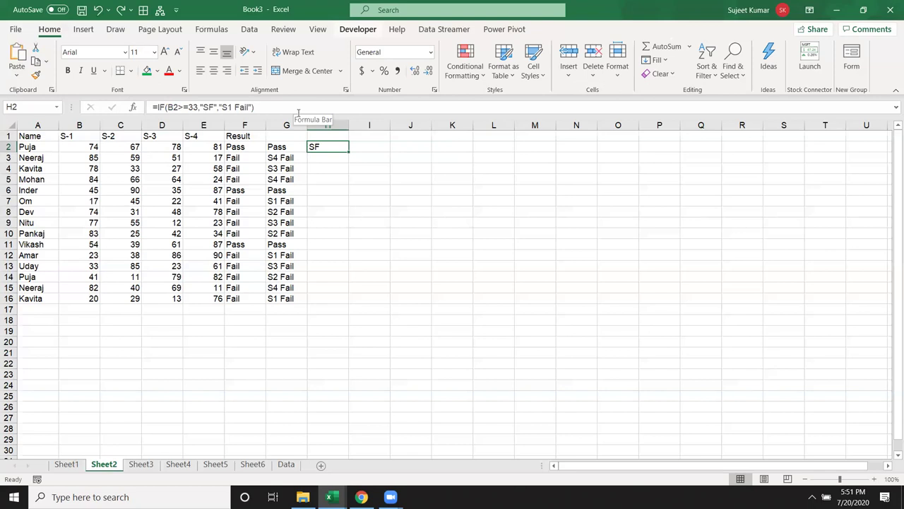
key(Left)
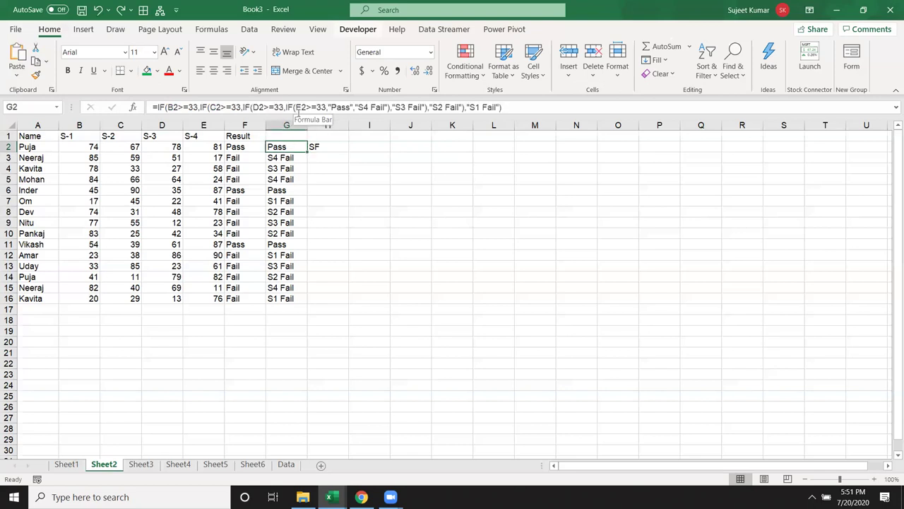
key(Right)
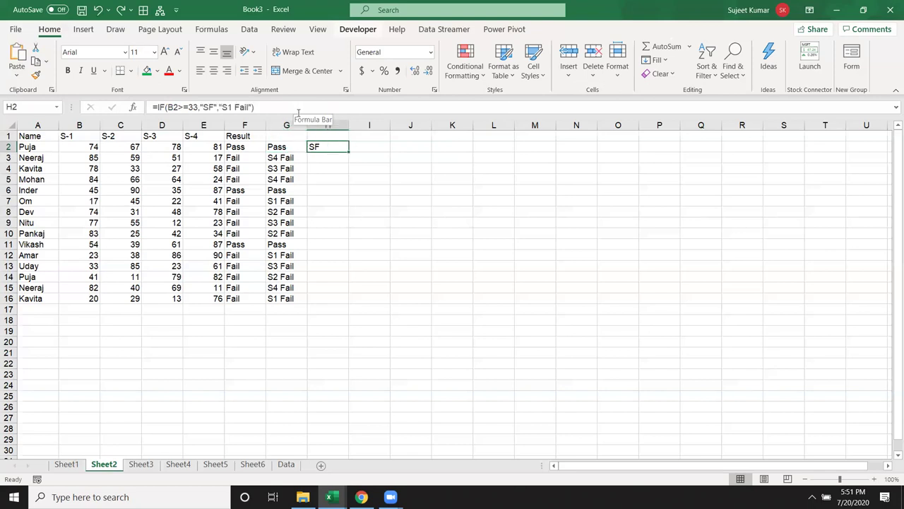
key(Right)
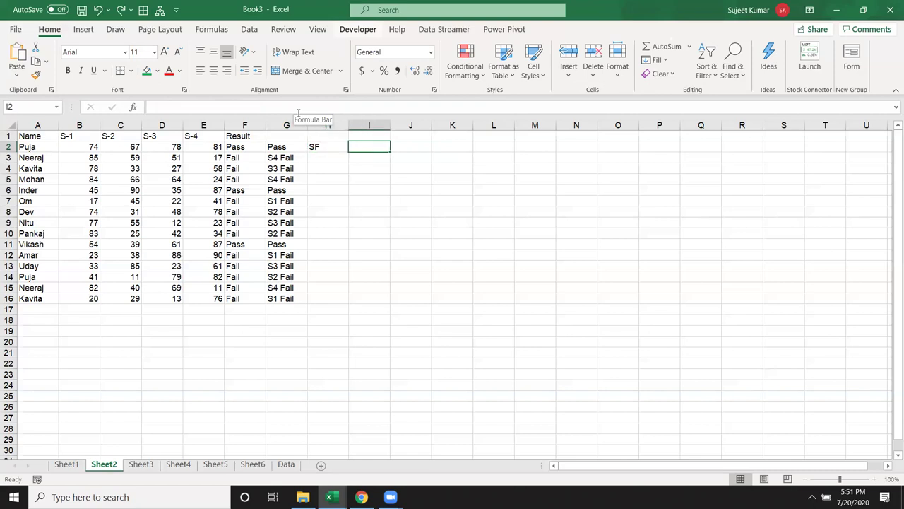
text(=if)
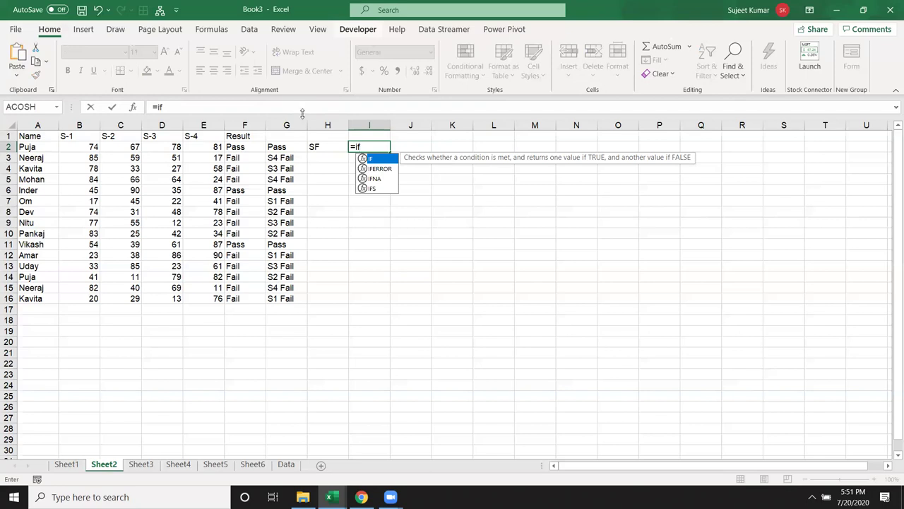
key(Escape)
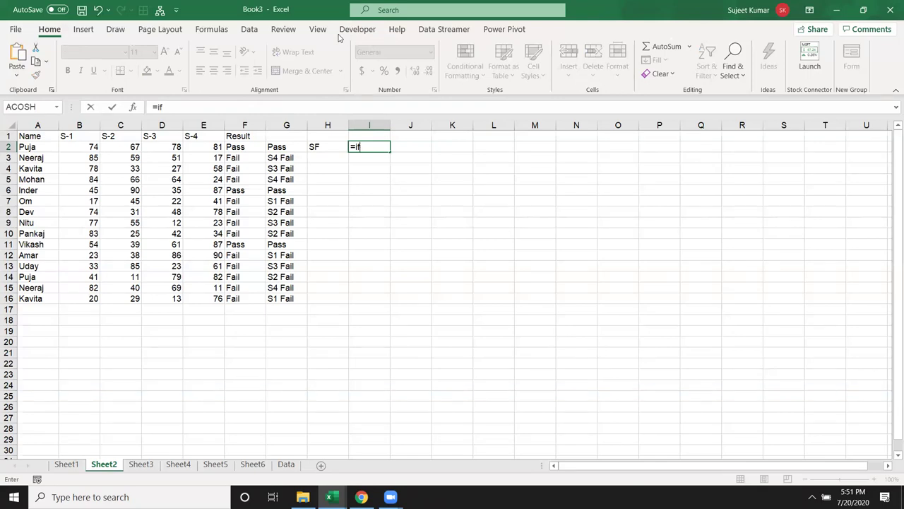
key(Escape)
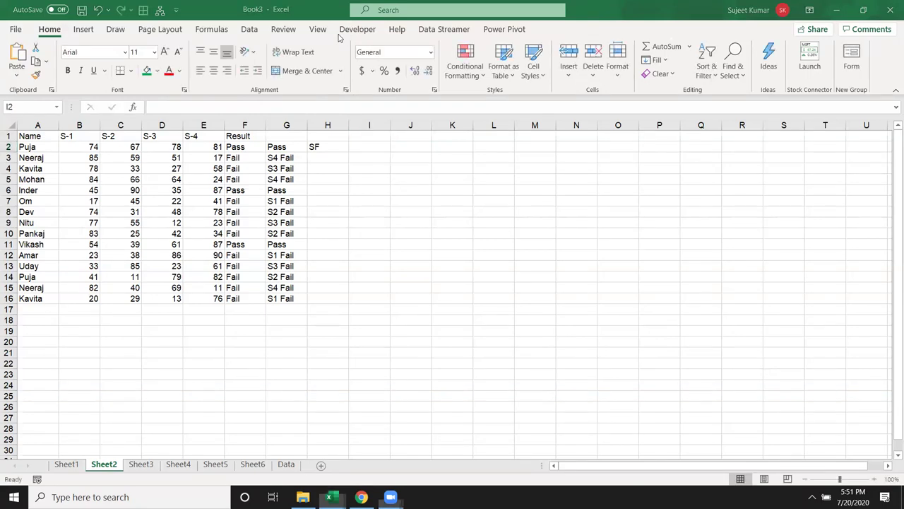
mouse_move(418, 185)
mouse_down()
mouse_move(432, 300)
mouse_move(415, 178)
mouse_move(625, 260)
mouse_move(490, 283)
mouse_move(442, 279)
mouse_move(434, 261)
mouse_up()
mouse_move(422, 203)
mouse_down()
mouse_move(569, 210)
mouse_move(580, 257)
mouse_up()
mouse_move(512, 262)
mouse_down()
mouse_move(477, 210)
mouse_move(548, 223)
mouse_move(553, 250)
mouse_move(522, 247)
mouse_move(503, 225)
mouse_up()
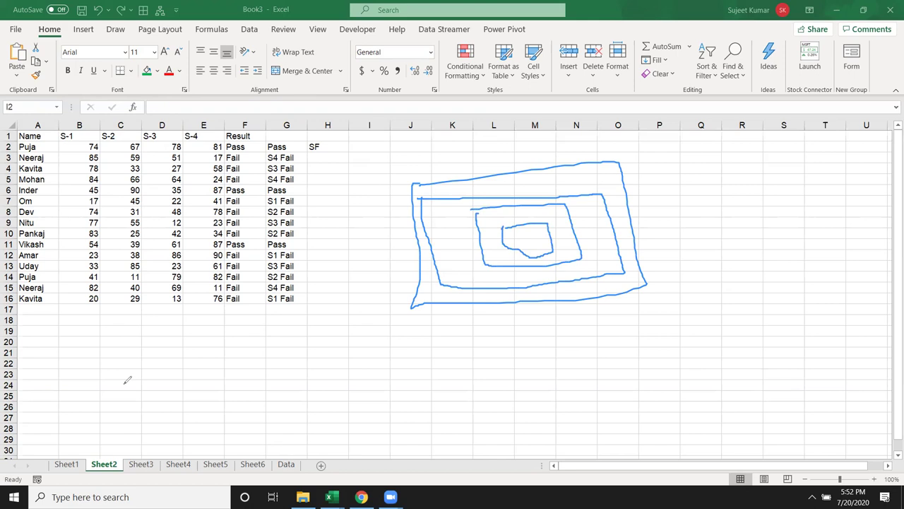
mouse_move(192, 364)
mouse_down()
mouse_move(276, 396)
mouse_move(200, 362)
mouse_up()
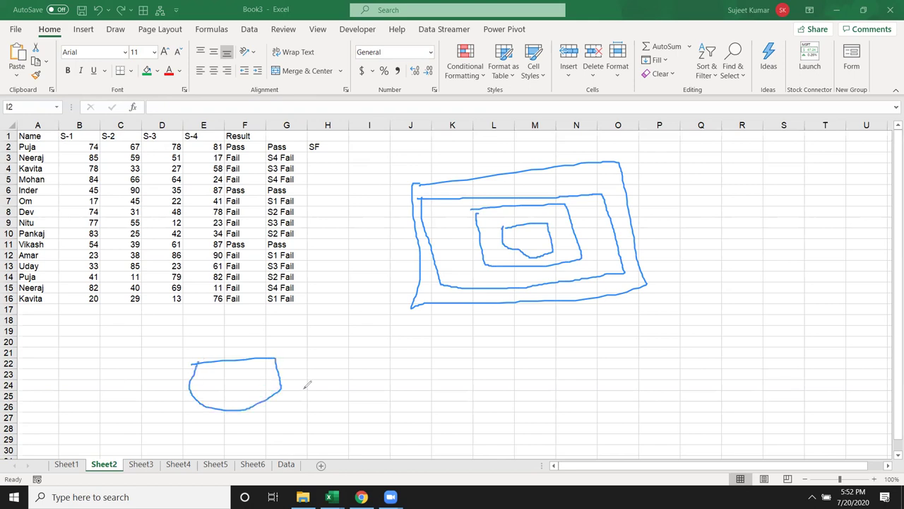
mouse_move(302, 363)
mouse_down()
mouse_move(344, 411)
mouse_move(318, 412)
mouse_move(304, 363)
mouse_up()
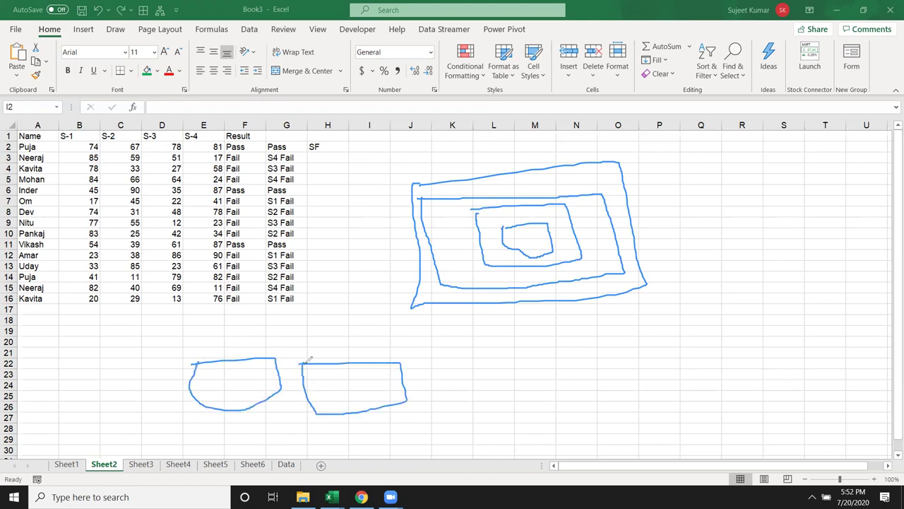
drag(231, 336, 235, 337)
click(370, 350)
mouse_move(472, 346)
mouse_down()
mouse_move(517, 346)
mouse_move(516, 355)
mouse_move(476, 362)
mouse_move(474, 347)
mouse_up()
mouse_move(426, 300)
mouse_down()
mouse_move(434, 285)
mouse_move(469, 277)
mouse_move(519, 245)
mouse_up()
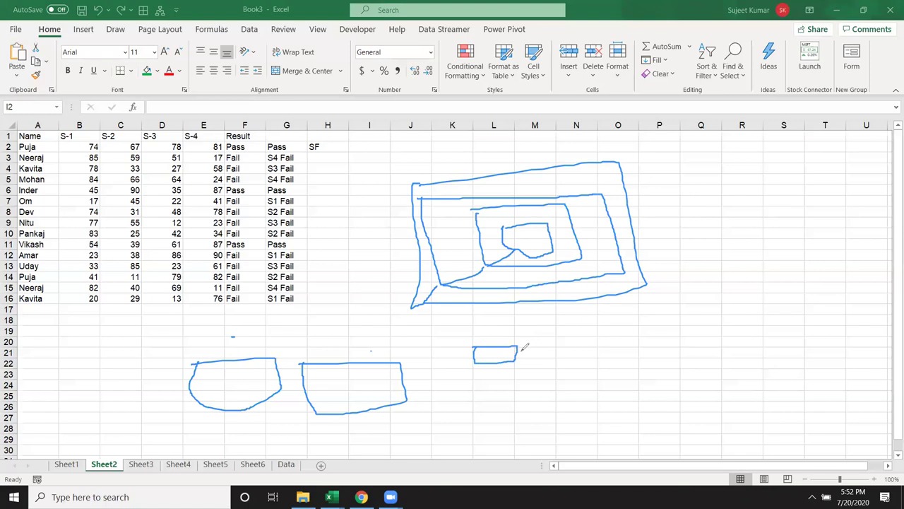
mouse_move(525, 346)
mouse_down()
mouse_move(554, 348)
mouse_move(553, 362)
mouse_move(513, 364)
mouse_move(515, 346)
mouse_move(535, 347)
mouse_up()
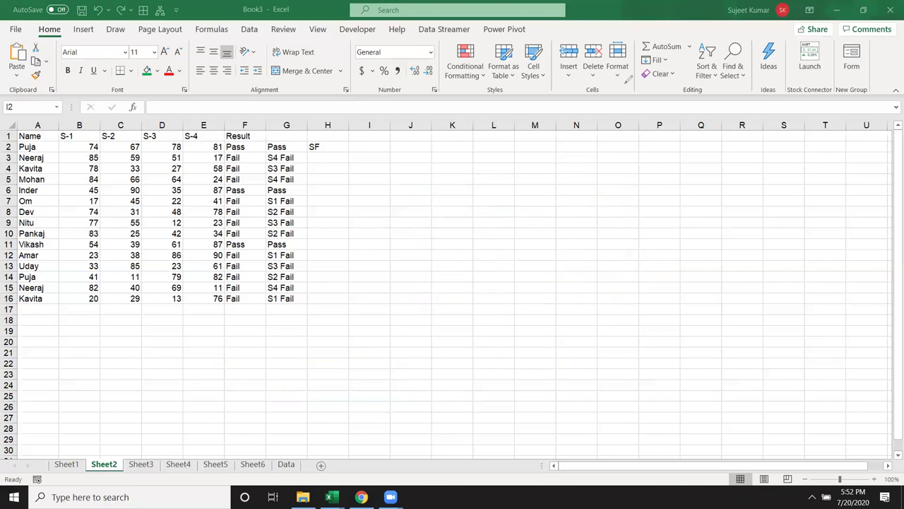
click(325, 145)
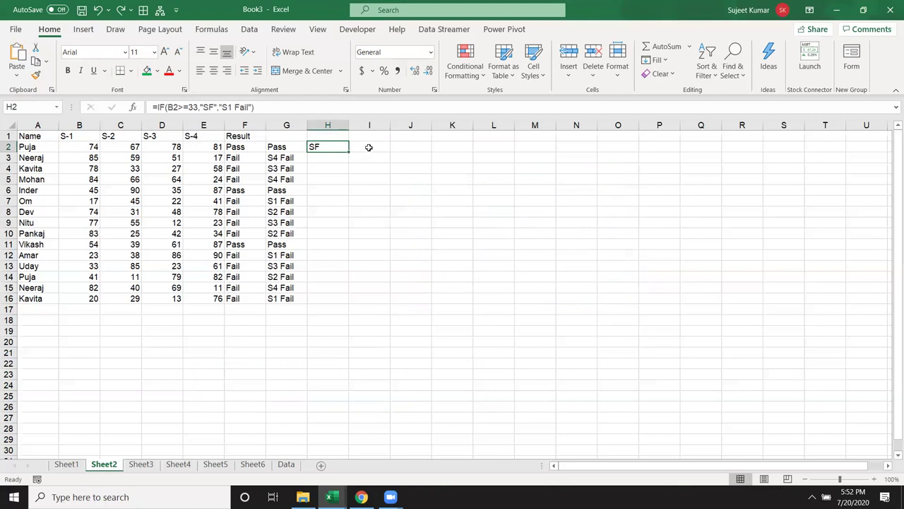
Enter =IF(C2>=33,"3F","S3 Fail") in I2, fixing a typo in the fail label
click(370, 147)
text(=\)
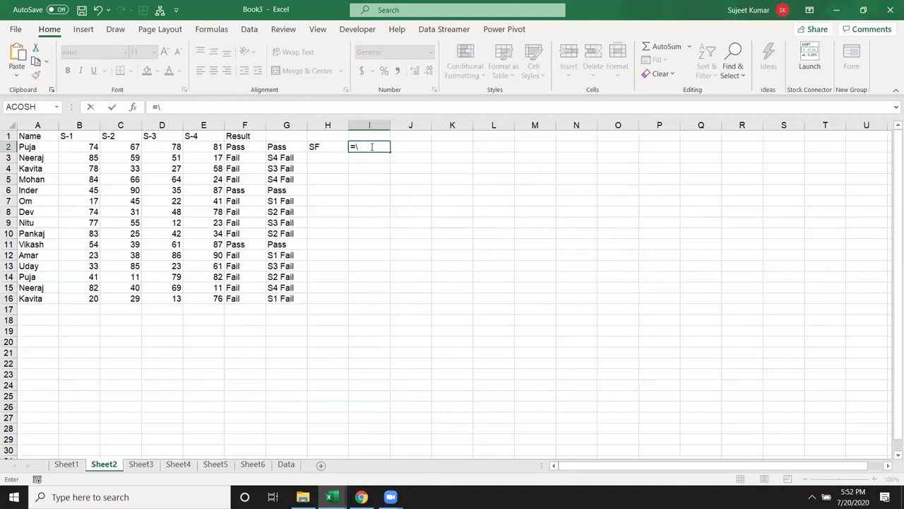
key(BackSpace)
text(if)
key(Tab)
click(106, 144)
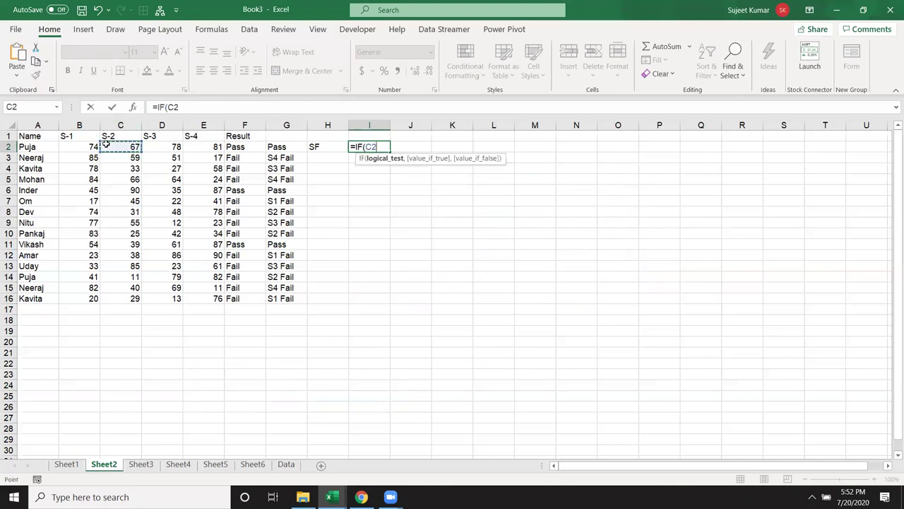
text(>=)
text(33)
text(,")
text(3F)
text(")
text(,"S)
text(3)
key(BackSpace)
text(3 Fail")
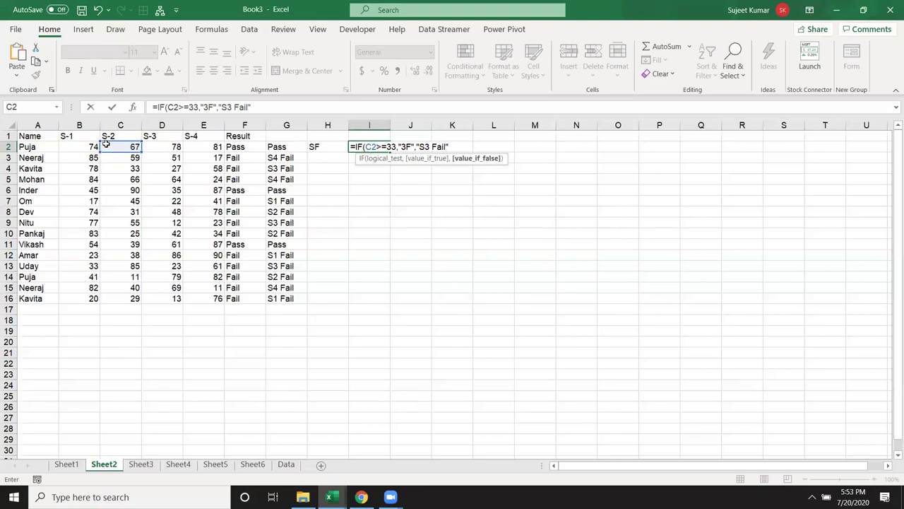
text())
key(Return)
key(Up)
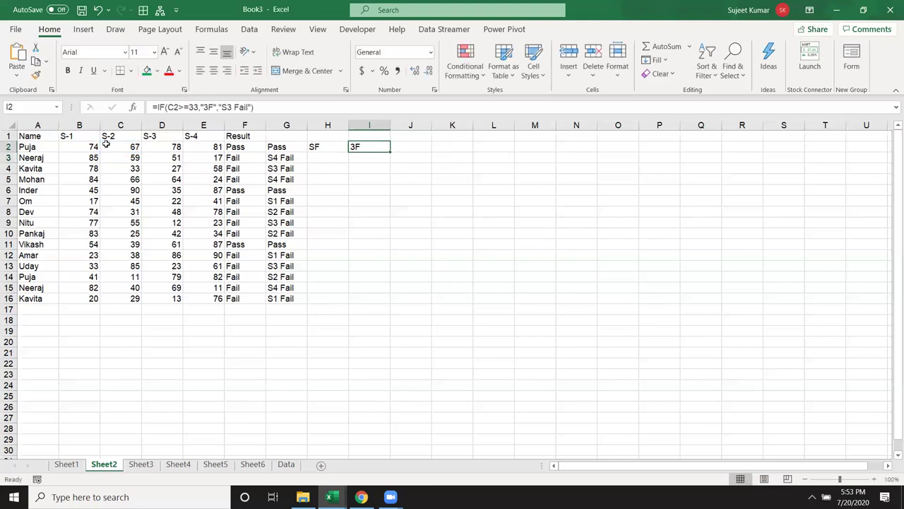
key(Right)
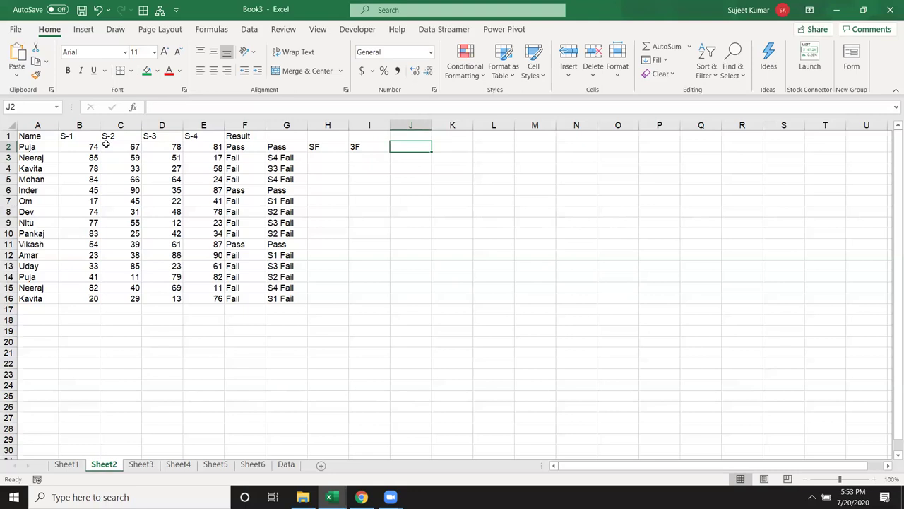
Cancel a mistaken FIELDVALUE entry and enter =IF(D2>=33,"4F","s3 Fail") in J2
text(=fi)
key(Tab)
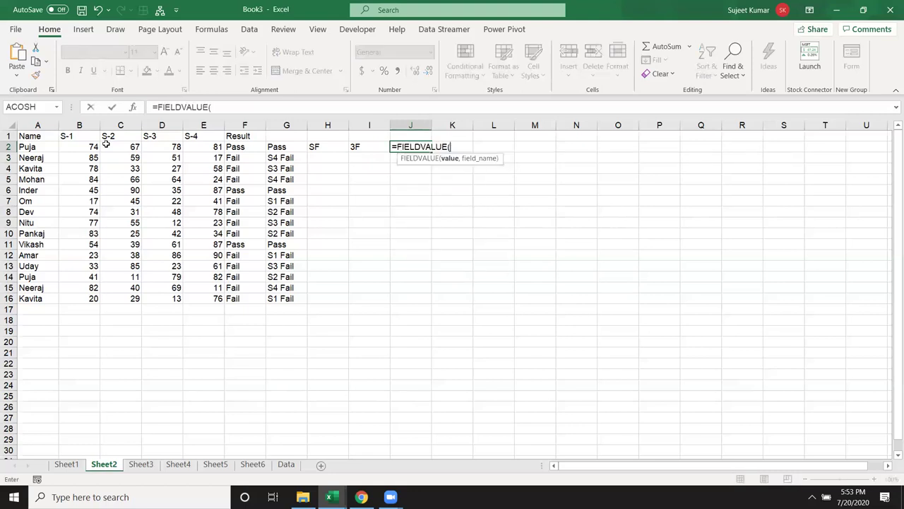
key(Escape)
text(=if)
key(Tab)
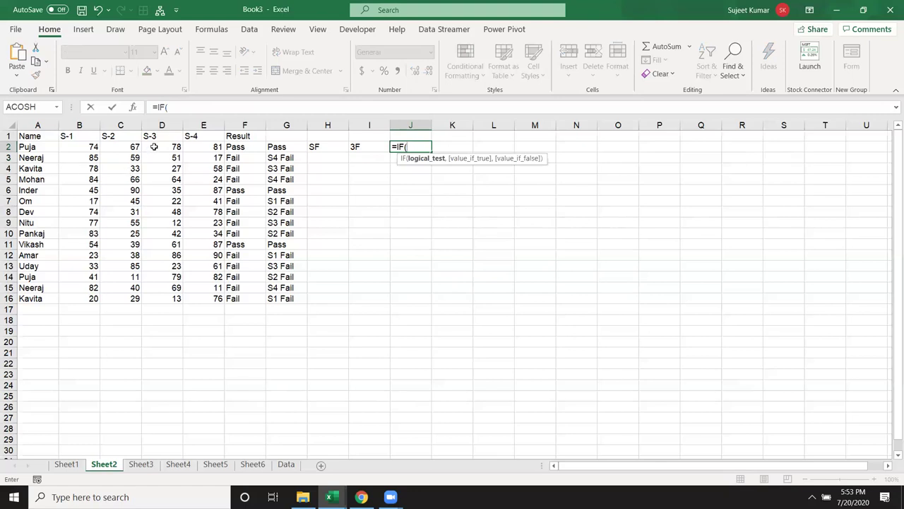
click(154, 147)
text(>=33,"4F","s3)
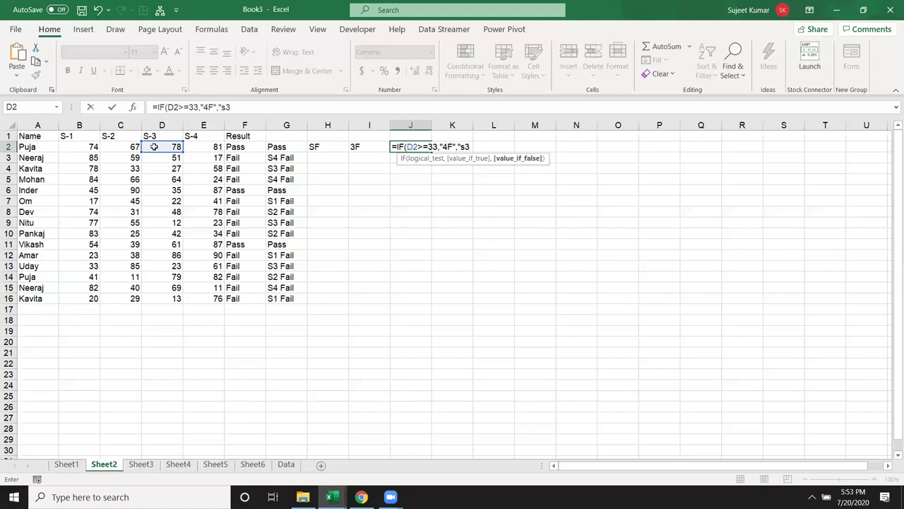
text( Fai)
text(")
key(Return)
key(Up)
key(Right)
Enter =IF(E2>=33,"Pass","S4 Fail") in K2, then move back to H2
text(=)
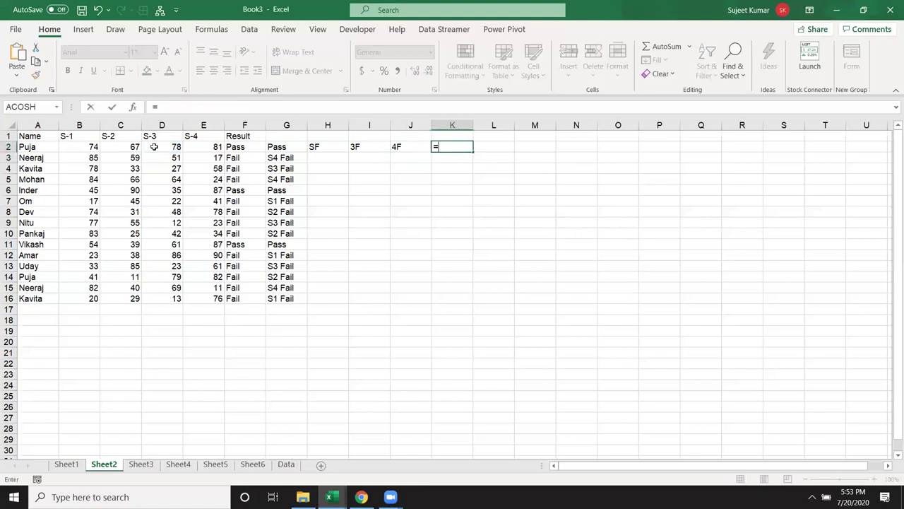
text(if)
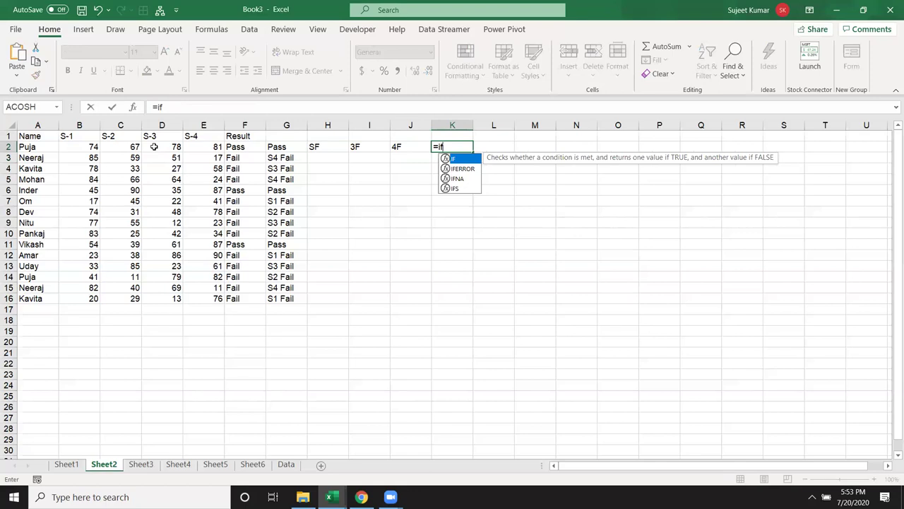
key(Tab)
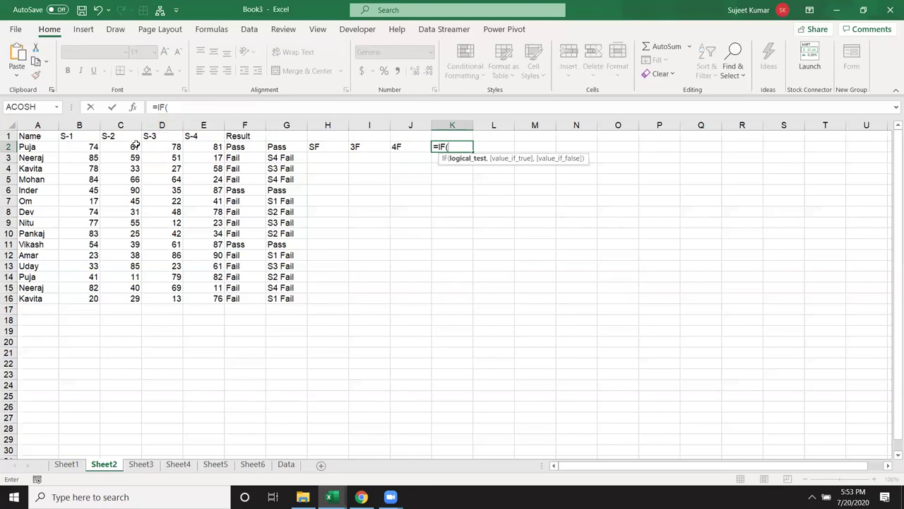
click(198, 147)
text(>=)
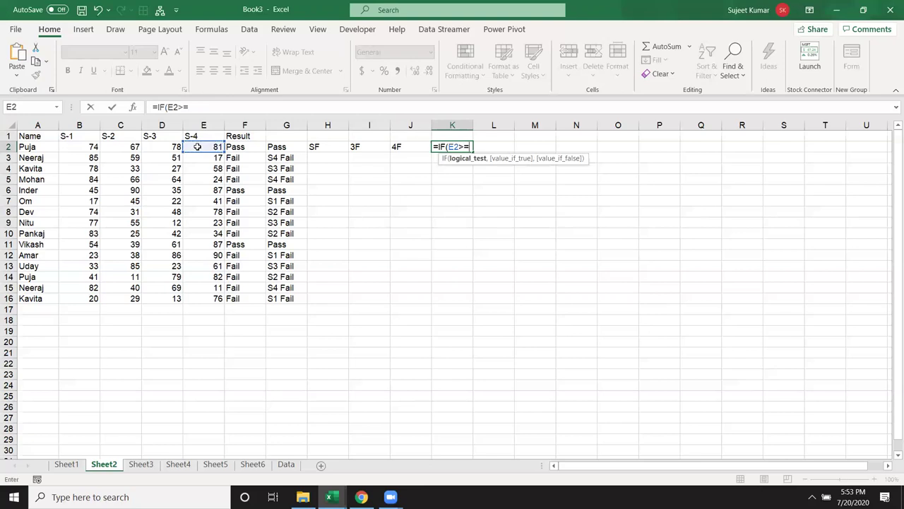
text(33,"Pass","S4 Fail"))
key(Return)
key(Up)
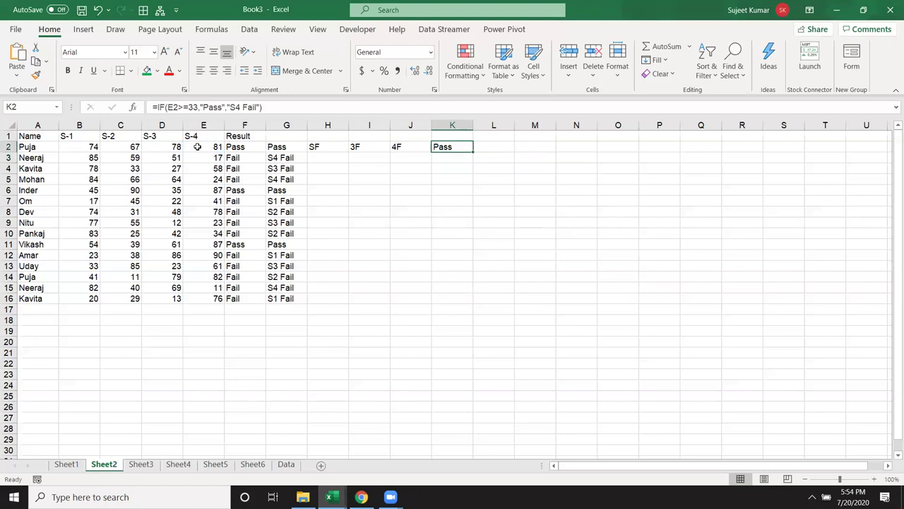
key(Left)
key(Left)
key(Left)
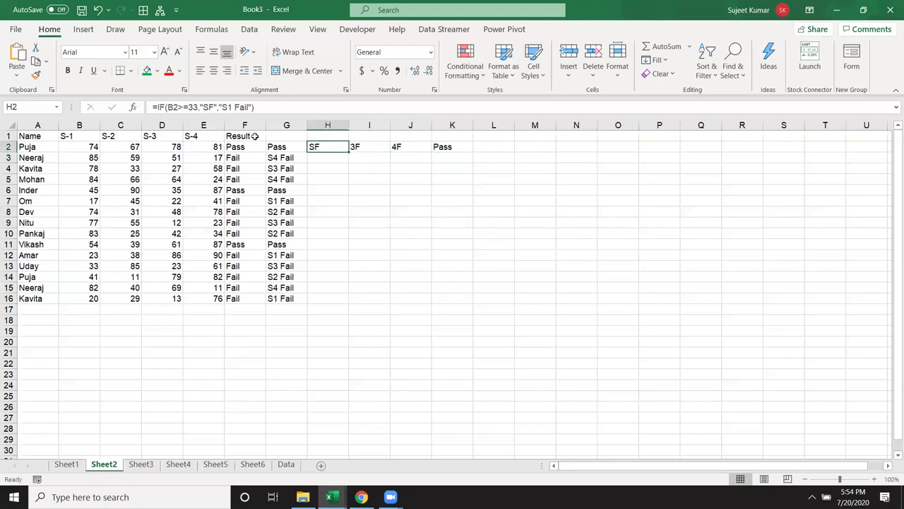
Nest I2's C2>=33 IF test into H2 in place of the SF result, then clear I2
click(362, 148)
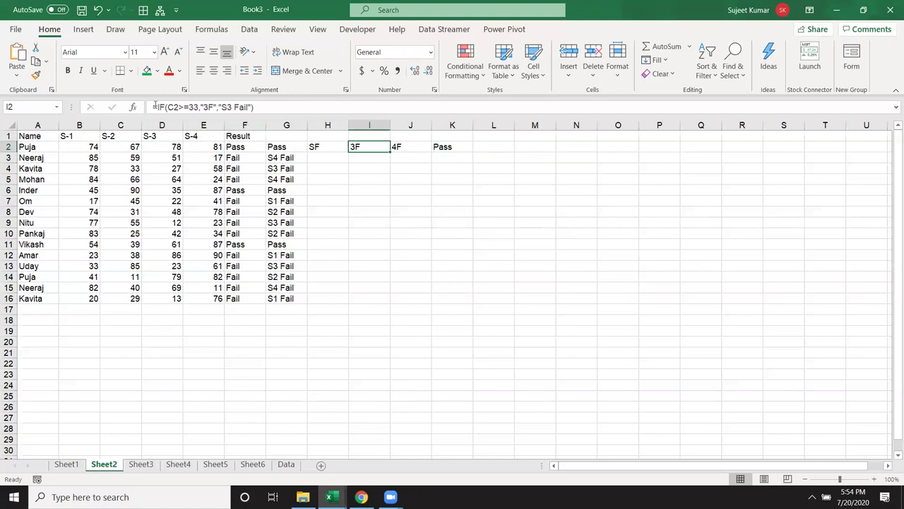
drag(157, 107, 204, 106)
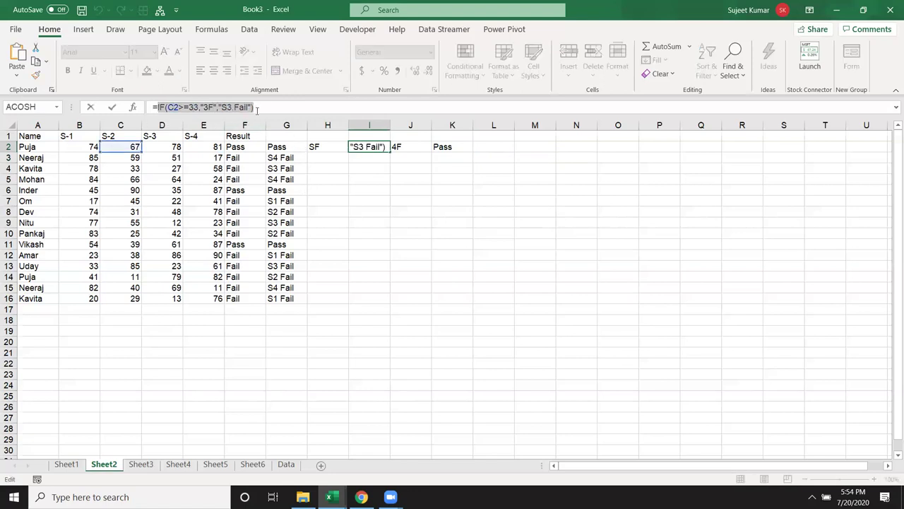
key(ctrl+c)
key(Escape)
double_click(313, 146)
click(358, 146)
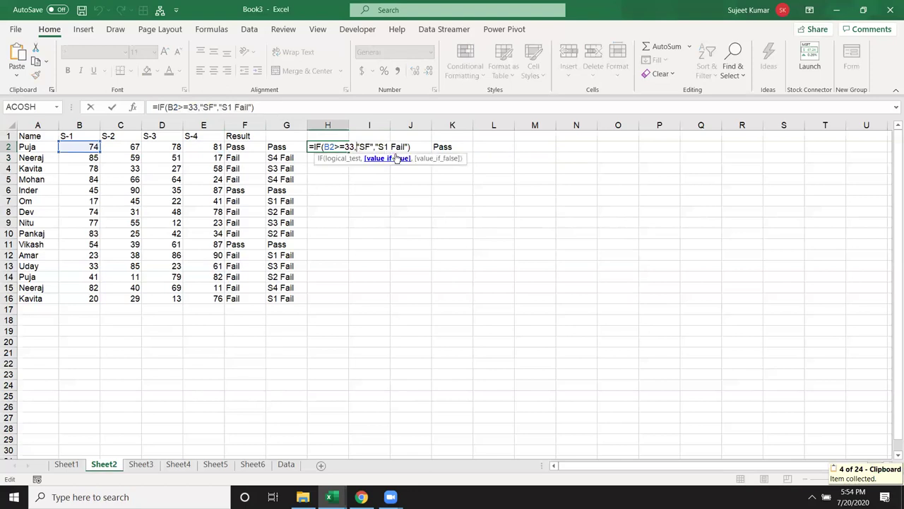
key(Delete)
key(Delete)
key(Delete)
key(Delete)
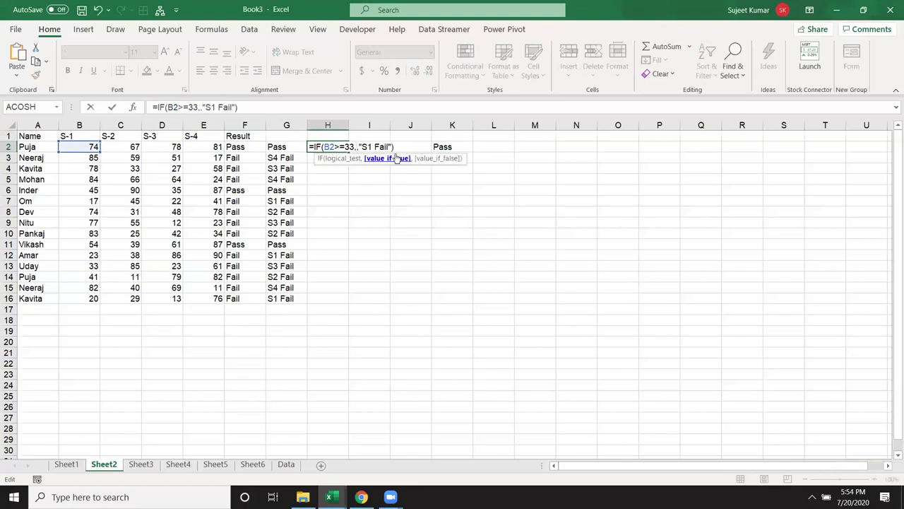
key(ctrl+v)
key(ctrl+Return)
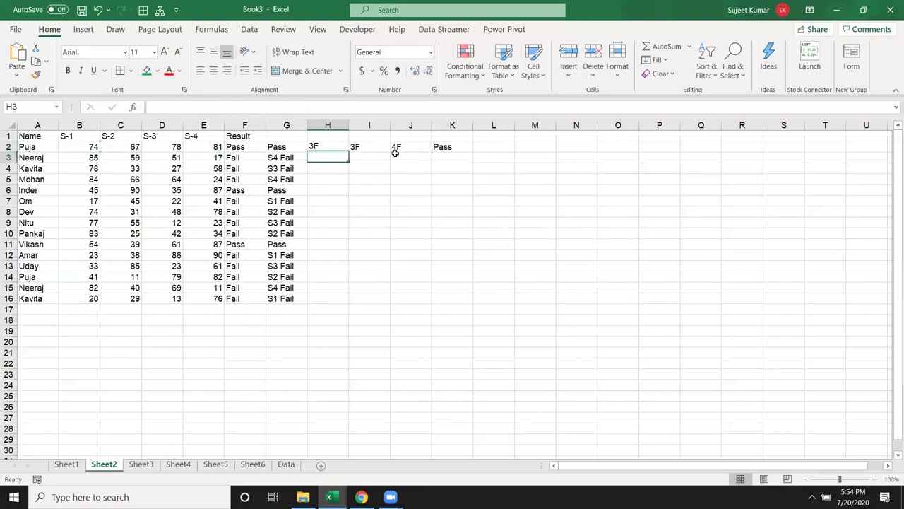
key(Right)
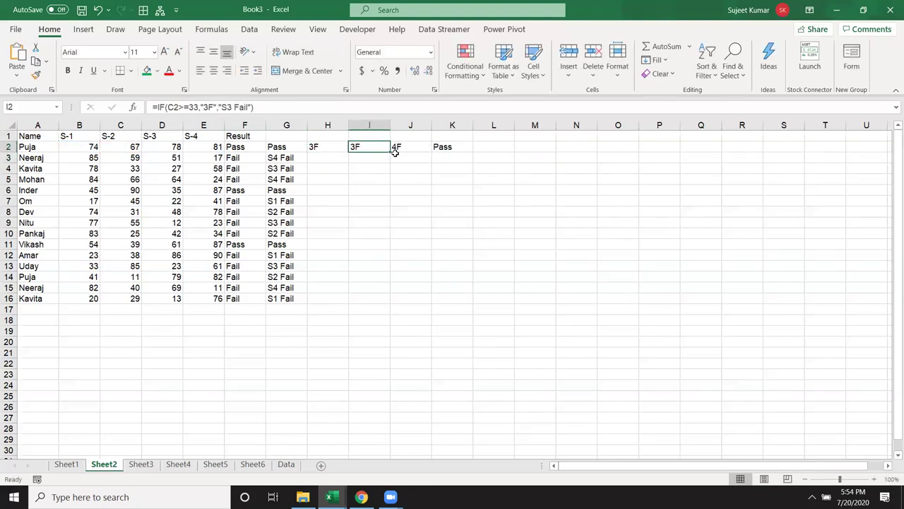
key(Delete)
Replace H2's 3F result with IF(D2>=33,"4F","s3 Fail") so H2 shows 4F
click(395, 151)
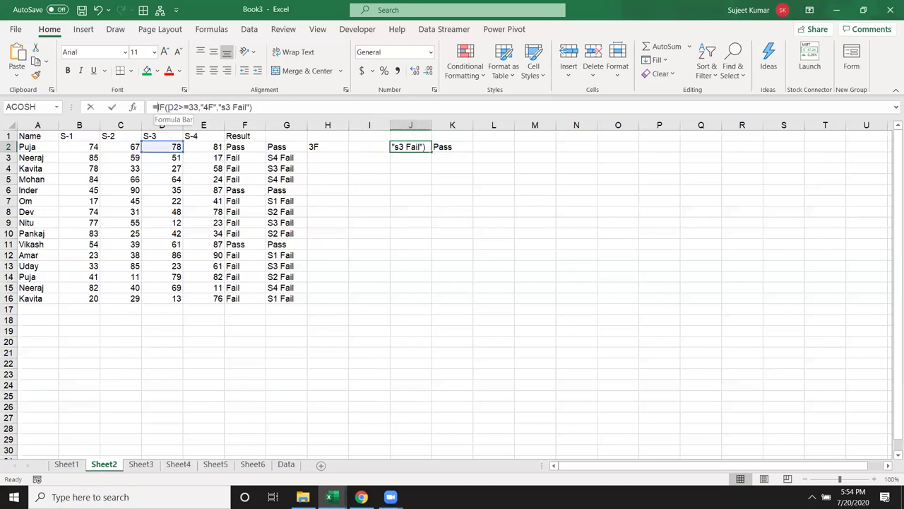
drag(157, 107, 252, 107)
key(ctrl+c)
key(Escape)
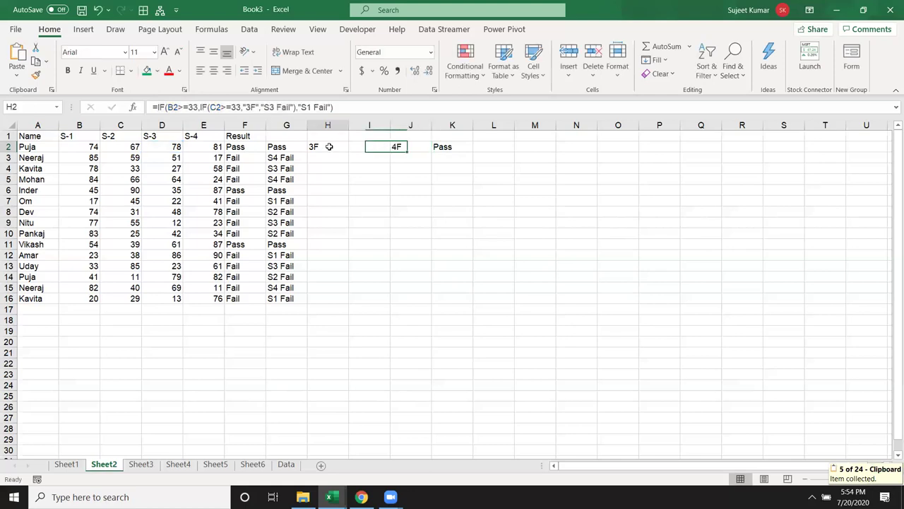
double_click(327, 146)
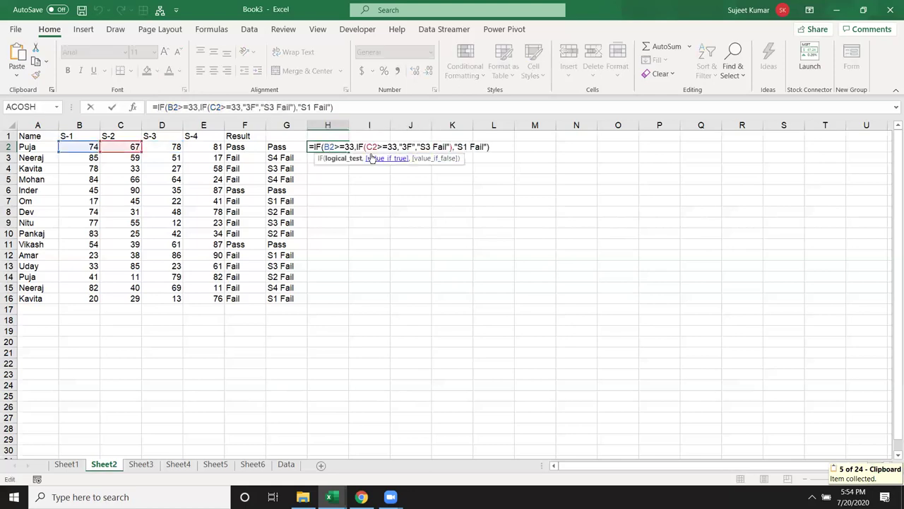
double_click(408, 146)
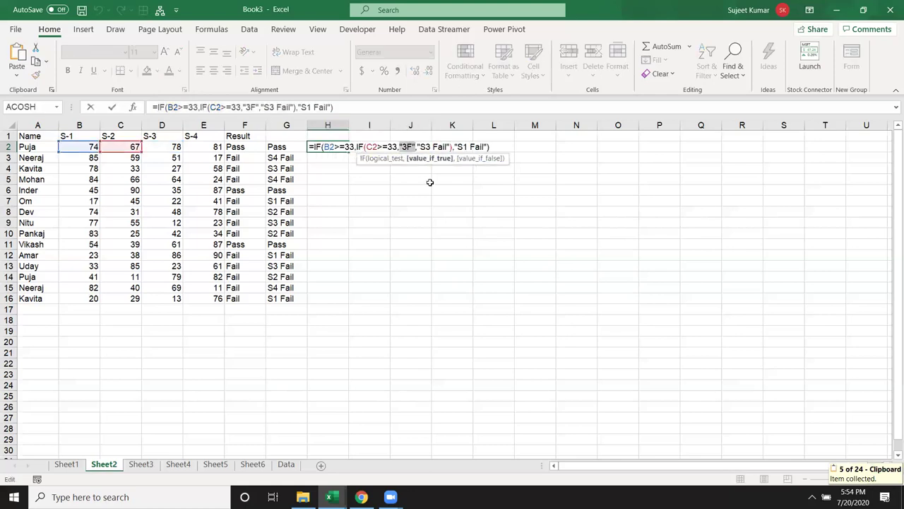
key(Left)
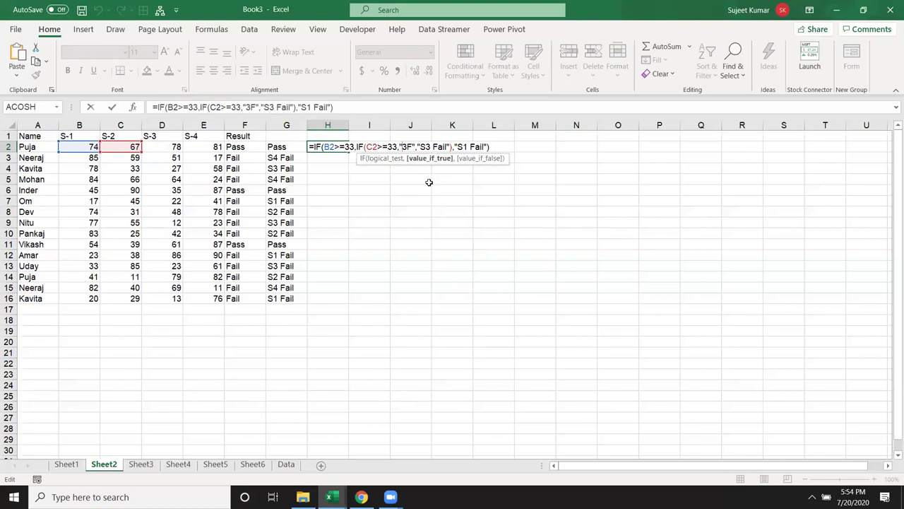
key(Delete)
key(Delete)
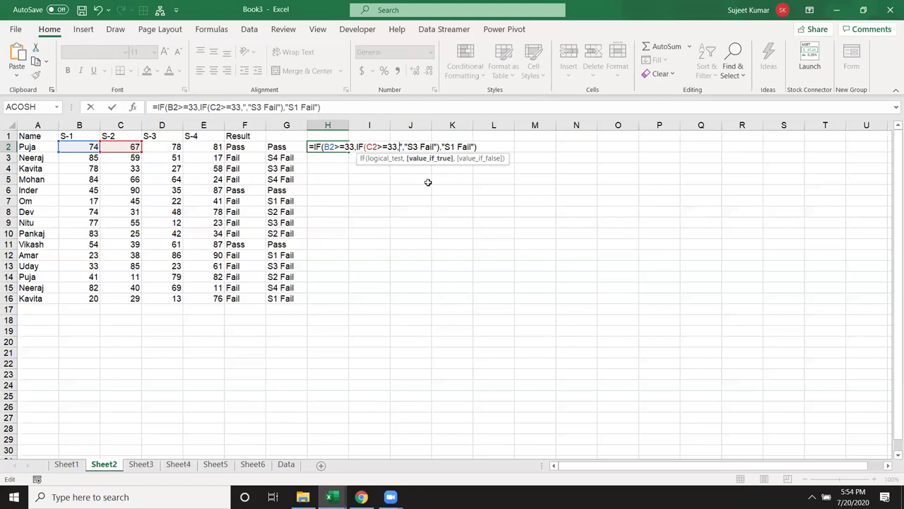
key(BackSpace)
key(Delete)
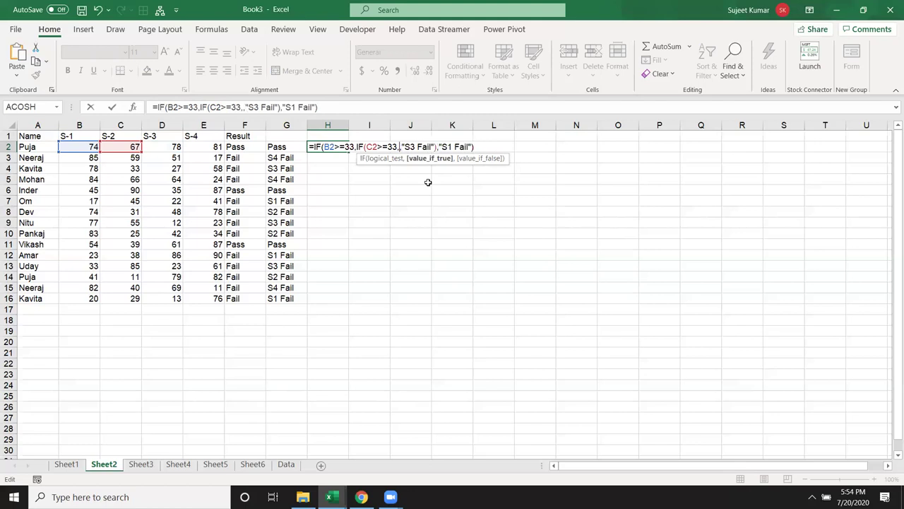
text(IF(D2>=33,"4F","s3 Fail"))
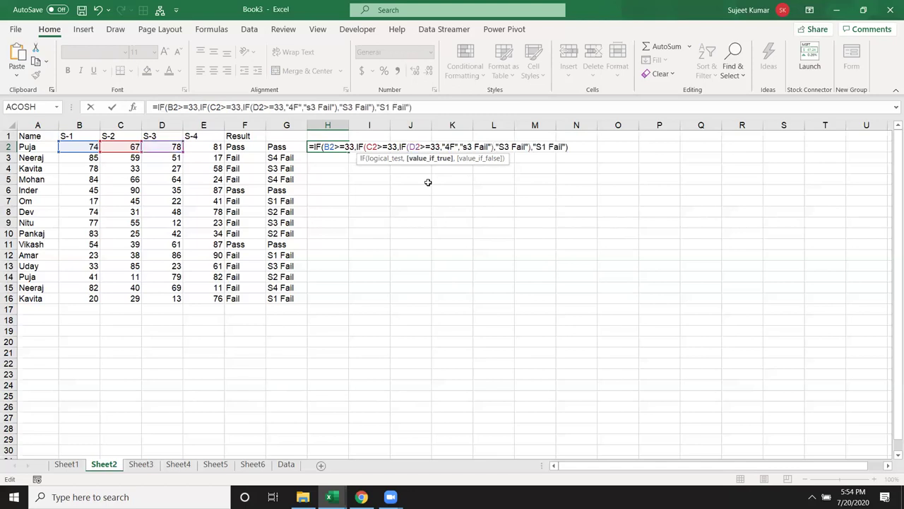
key(Return)
Clear the leftover 4F helper value from J2
key(Up)
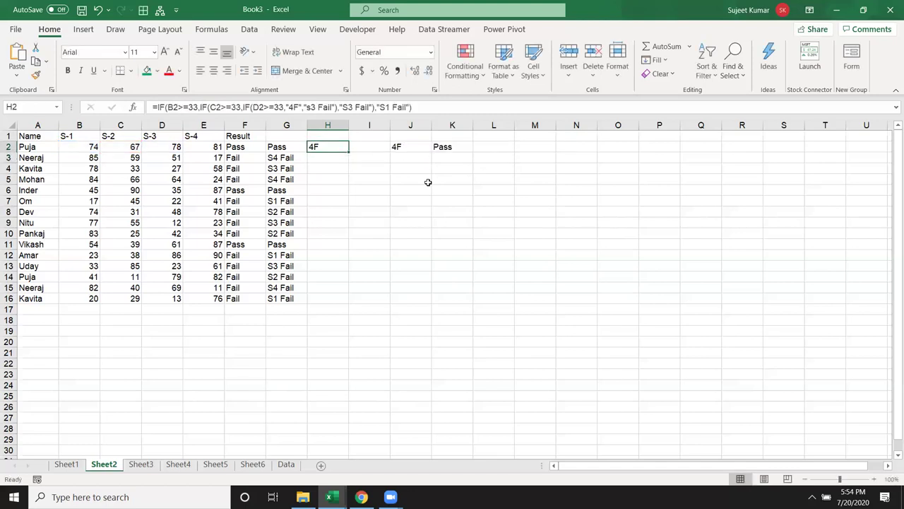
key(Right)
key(Right)
key(Delete)
key(Right)
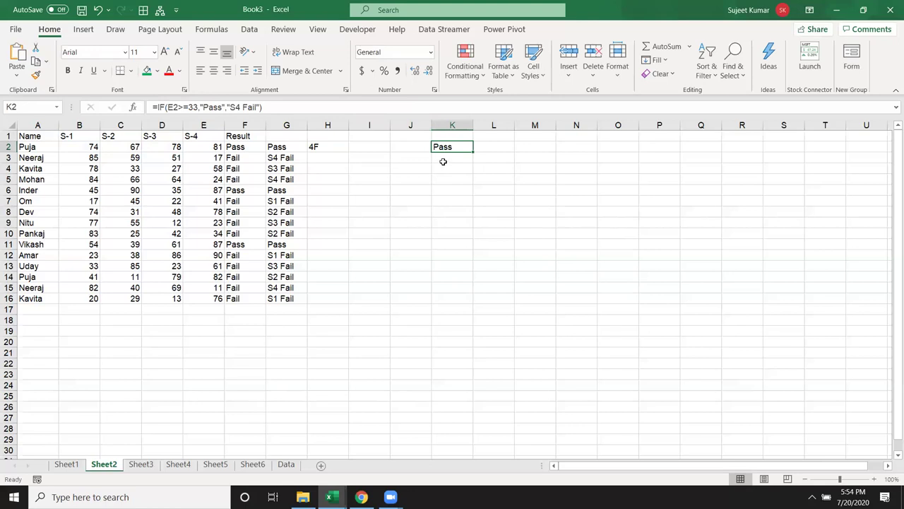
Replace H2's 4F result with K2's E2>=33 Pass/S4 Fail check so H2 shows Pass
double_click(441, 144)
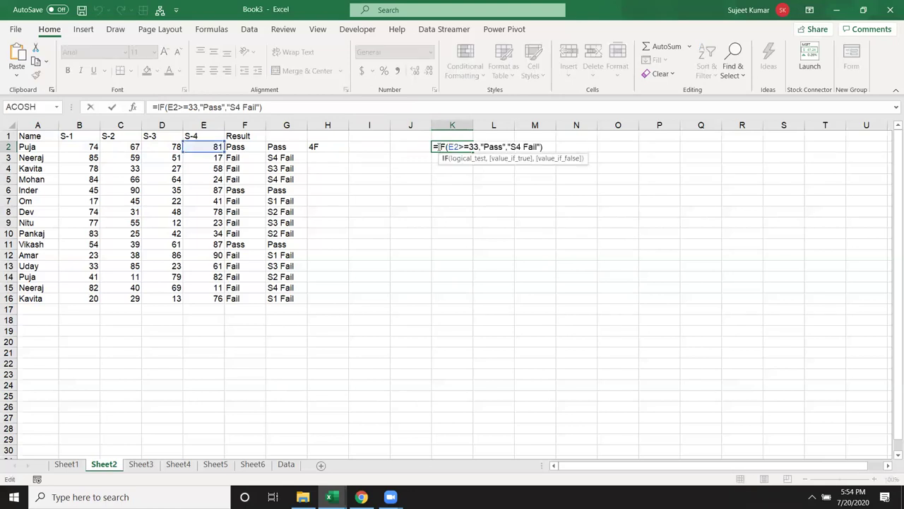
drag(541, 135, 570, 134)
key(ctrl+c)
key(Escape)
click(330, 146)
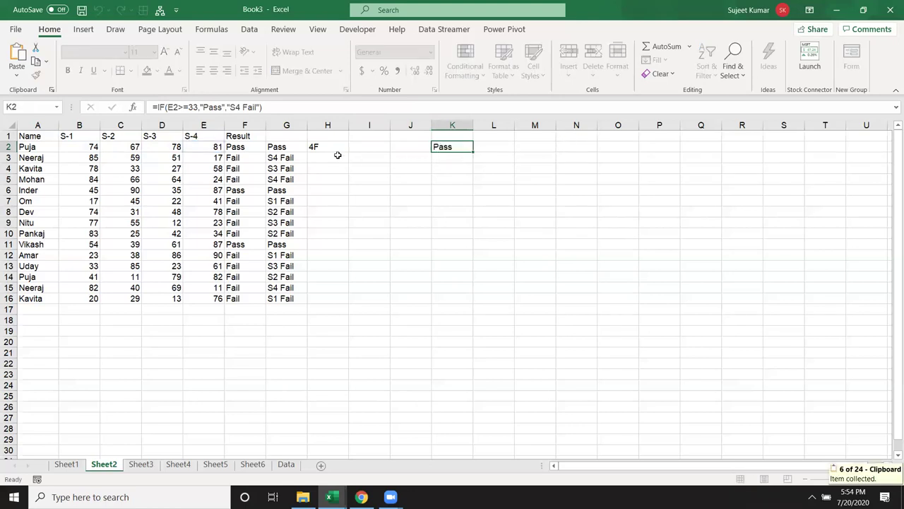
double_click(330, 146)
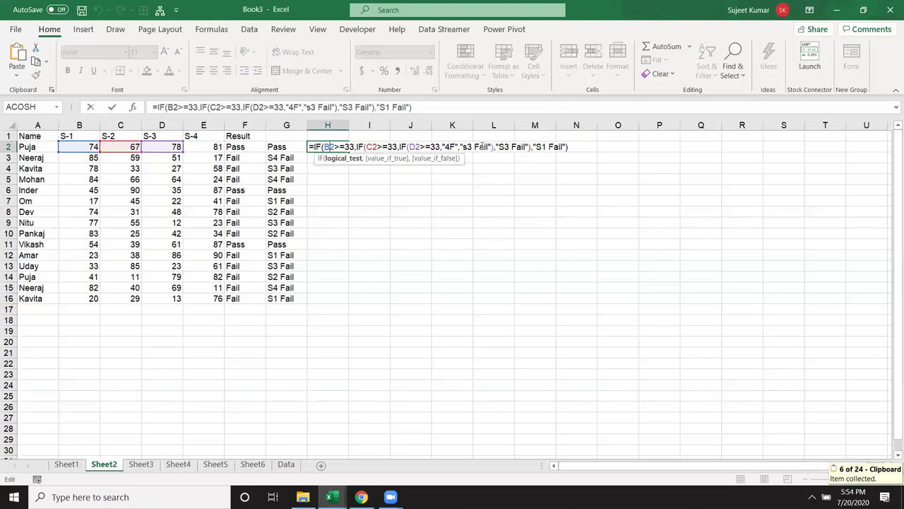
drag(443, 146, 458, 147)
click(455, 147)
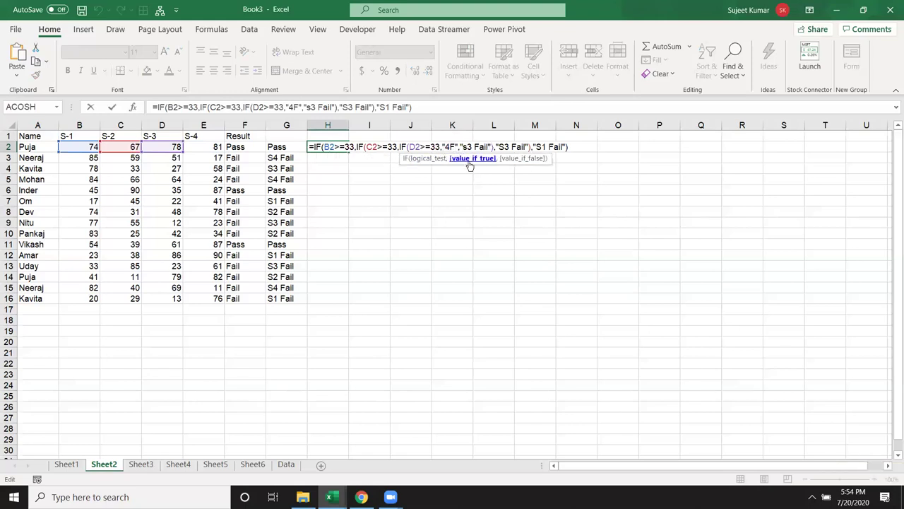
key(BackSpace)
key(Delete)
key(BackSpace)
key(BackSpace)
key(ctrl+v)
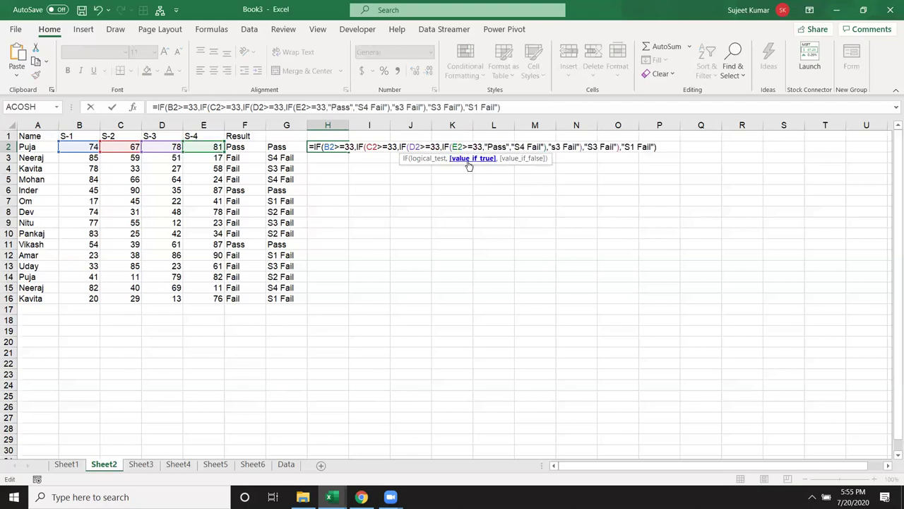
key(Return)
Clear K2's helper formula and review H2's four-level nested IF
key(Up)
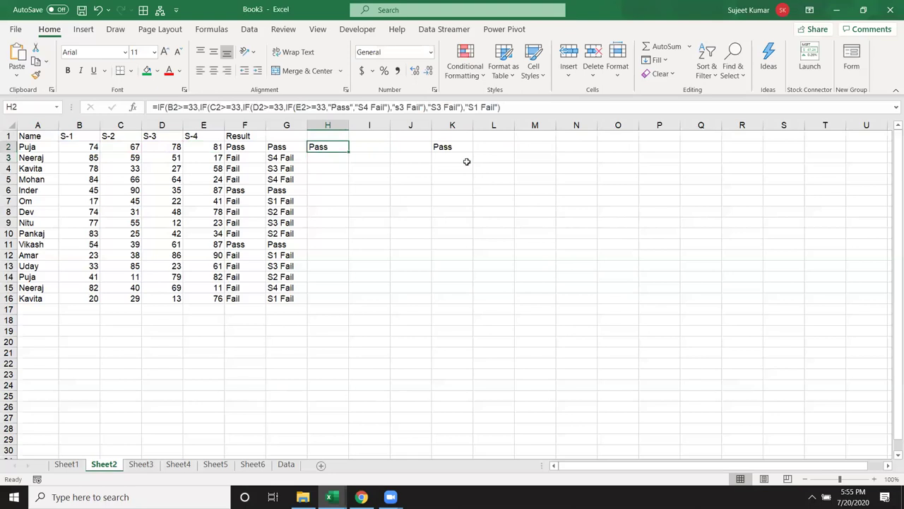
key(Right)
key(Right)
key(Right)
key(Delete)
key(Down)
key(Up)
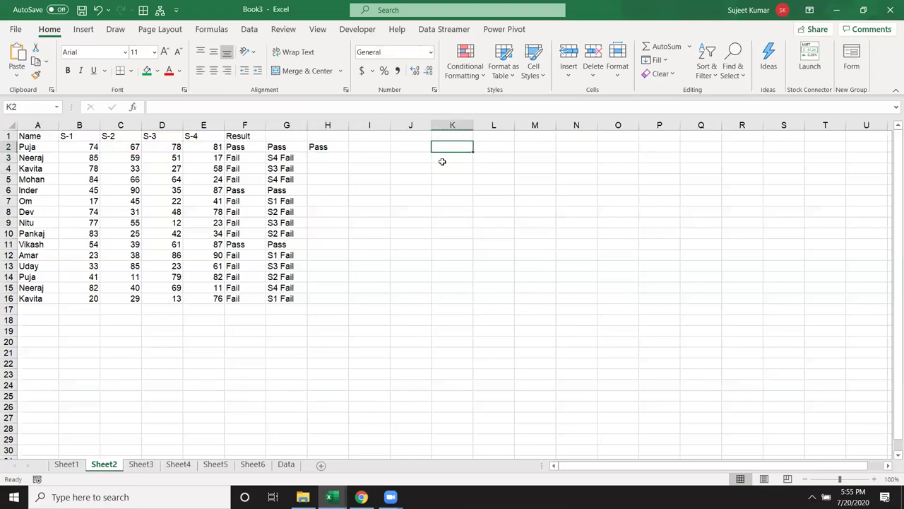
drag(351, 146, 510, 146)
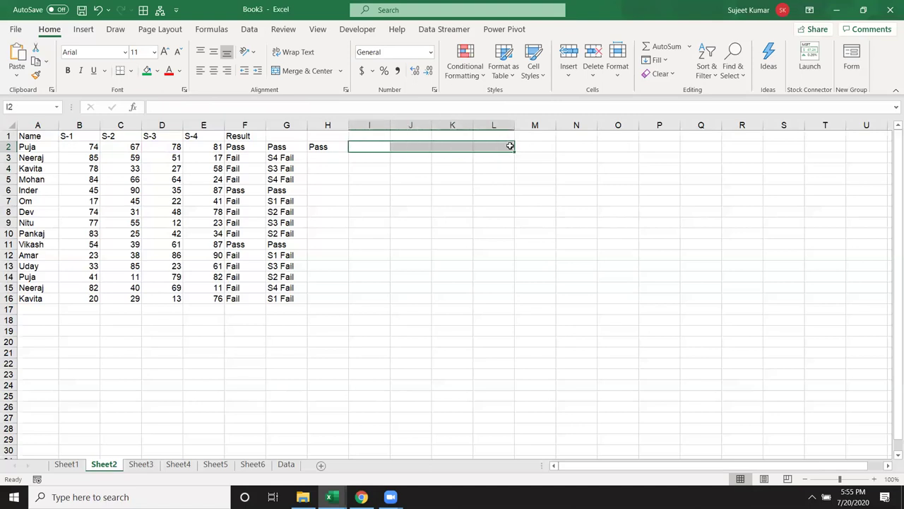
double_click(336, 147)
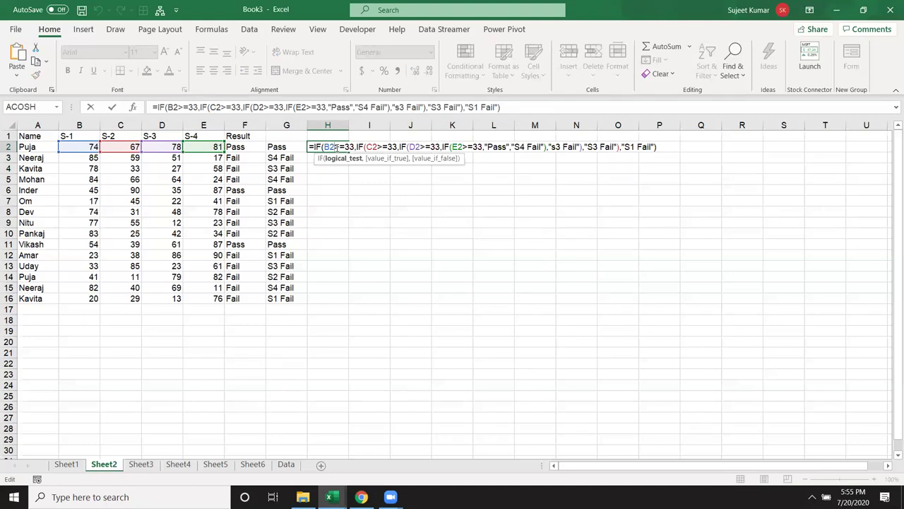
key(Return)
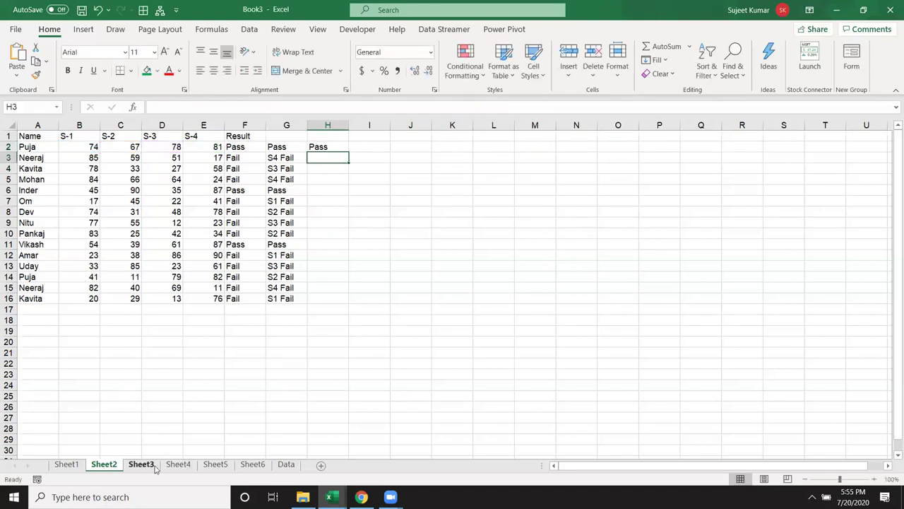
On Sheet3, clear the month figures in B2:E16
click(156, 469)
mouse_move(82, 143)
mouse_down()
mouse_move(172, 236)
mouse_move(203, 300)
mouse_up()
key(Delete)
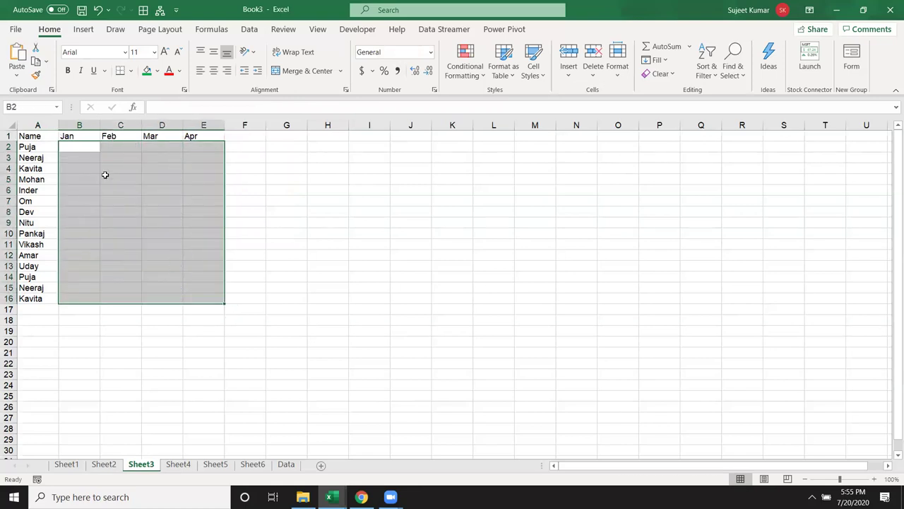
Retitle headings B1:F1 as PAN, DL, PASS, Voter and Status
click(74, 134)
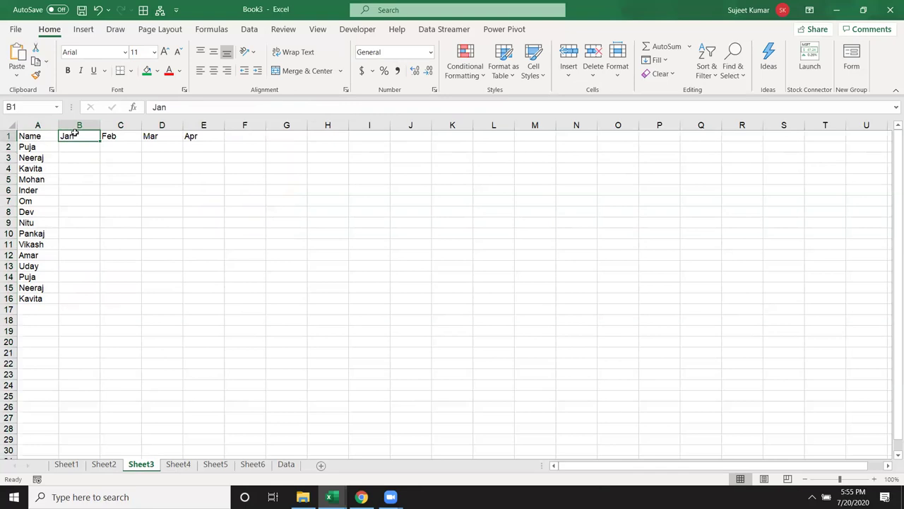
text(parm)
key(BackSpace)
key(BackSpace)
key(BackSpace)
key(BackSpace)
text(PAN)
key(Tab)
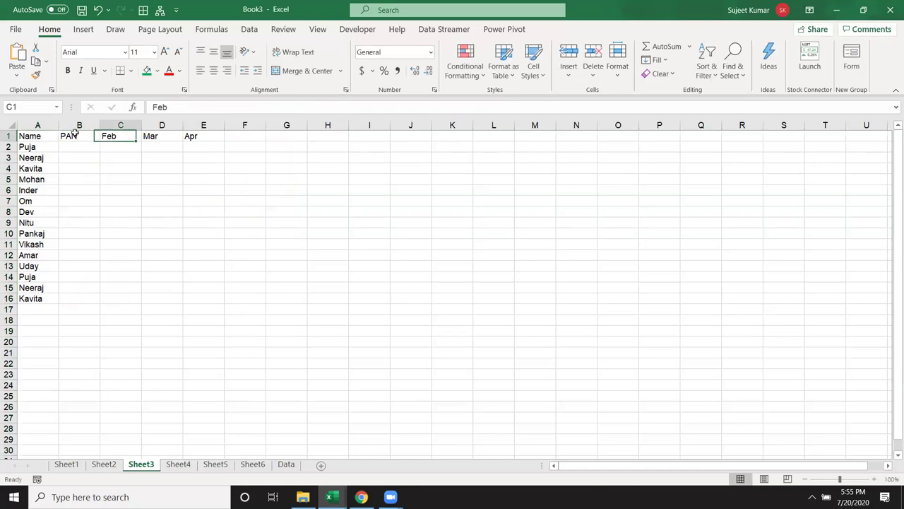
text(DL)
key(Tab)
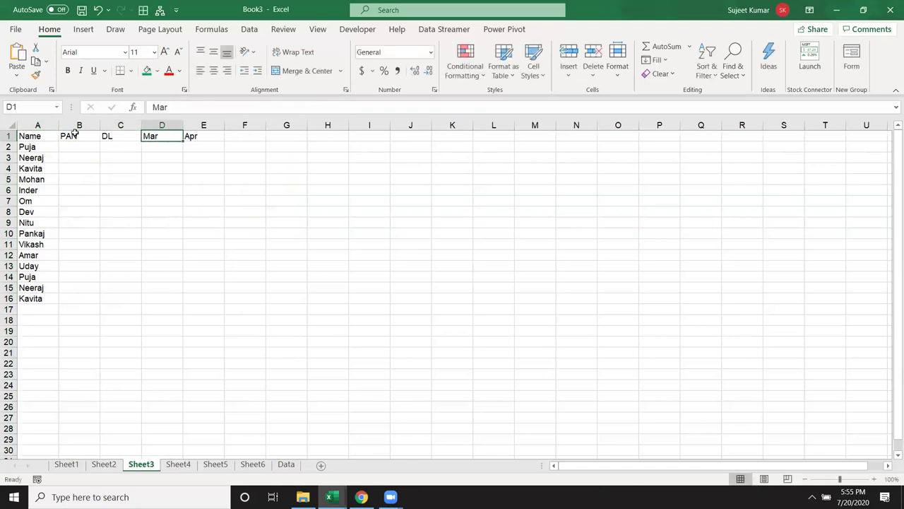
text(PASS)
key(Tab)
text(Voter)
key(Tab)
text(Statu)
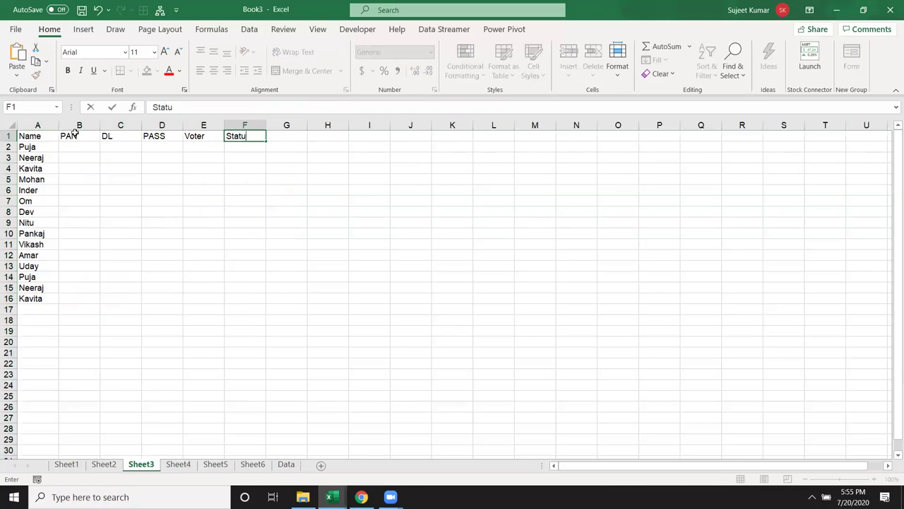
text(s)
key(Return)
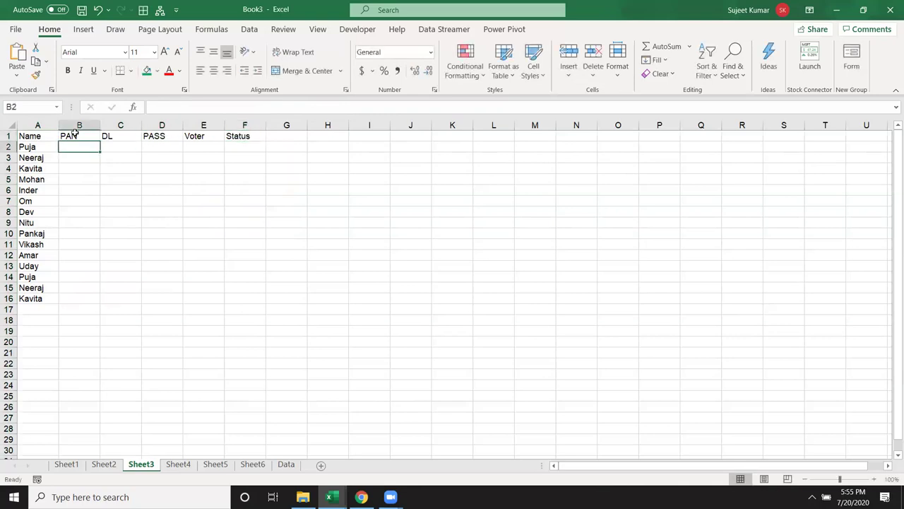
Enter Y in B2, D2, C3, E3 and D4
text(Y)
key(Tab)
key(Tab)
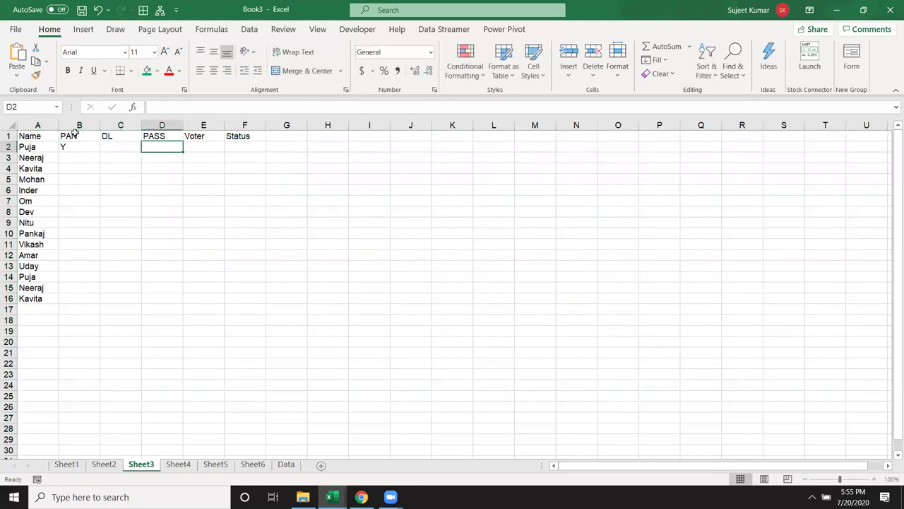
text(Y)
key(Return)
text(Y)
key(Tab)
key(Tab)
key(Tab)
key(Left)
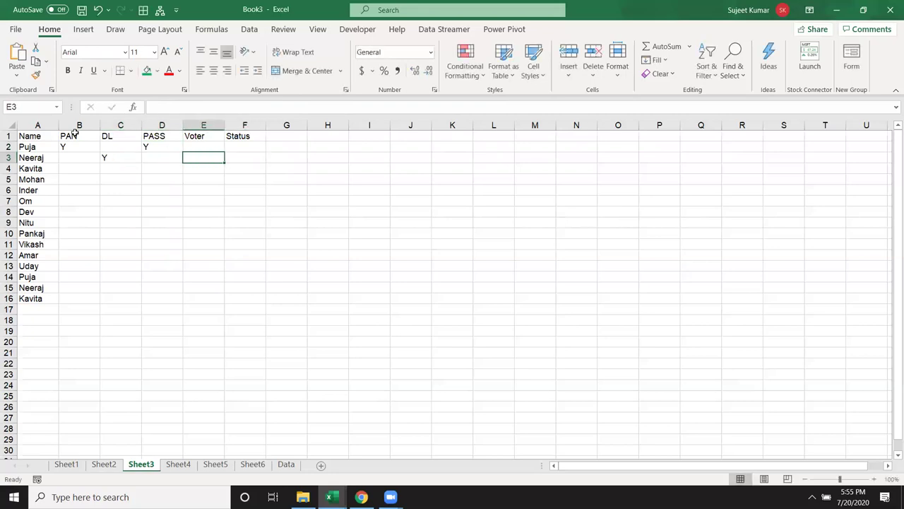
text(Y)
key(Return)
key(Left)
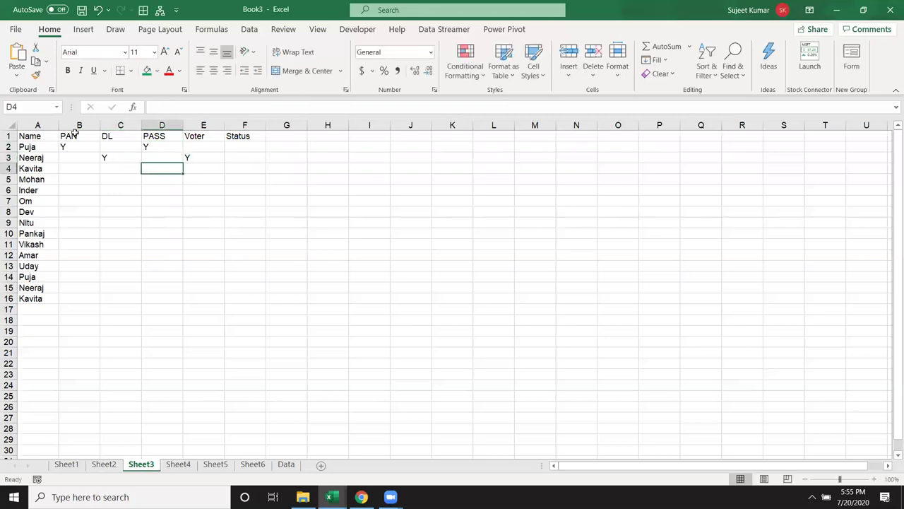
text(?Y)
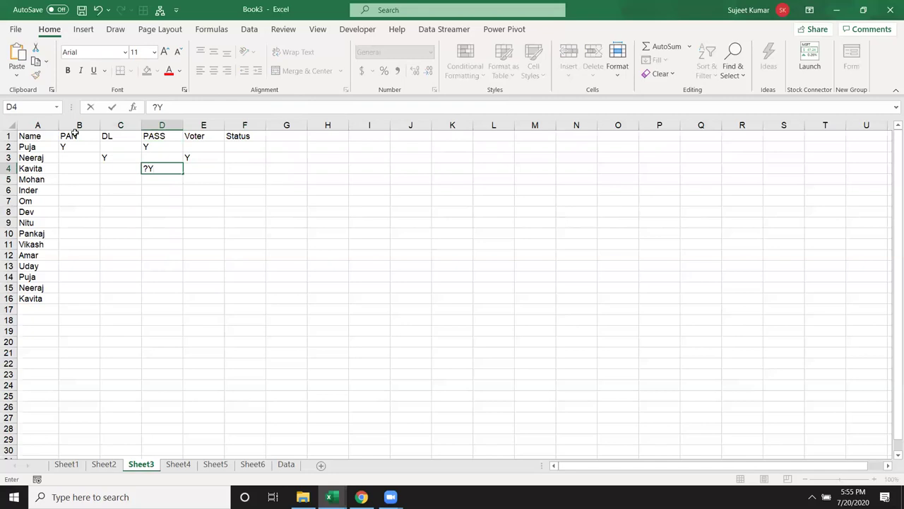
key(BackSpace)
key(BackSpace)
text(Y)
key(Return)
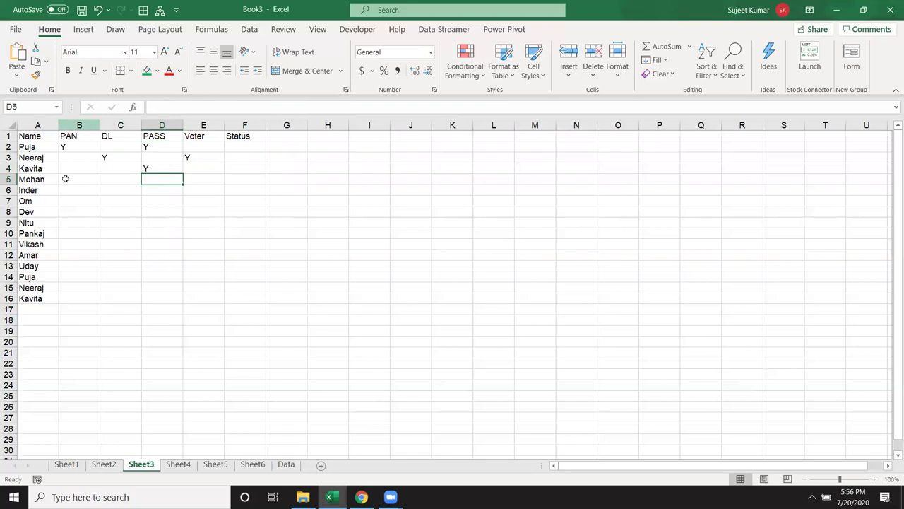
Check Sheet2's IF(AND(...)) Result formula in F3 for reference, then return to Sheet3's table
click(253, 145)
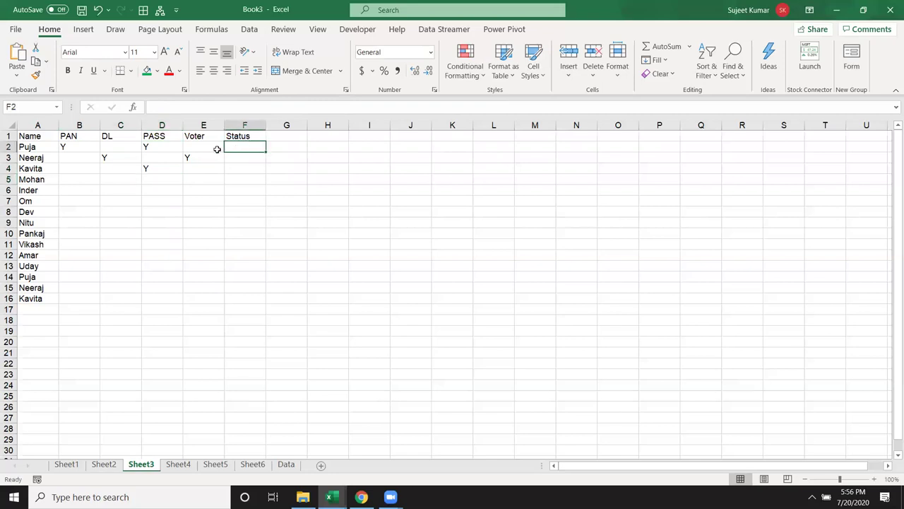
drag(212, 147, 82, 147)
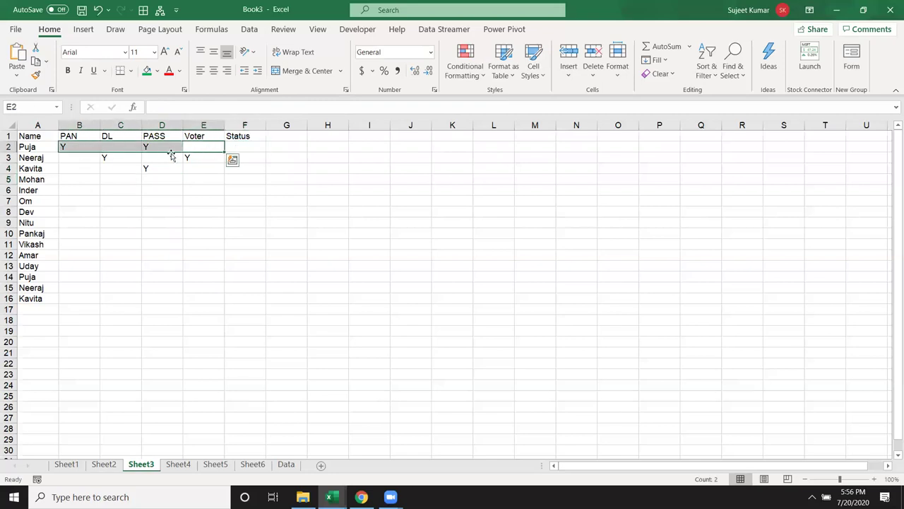
click(237, 147)
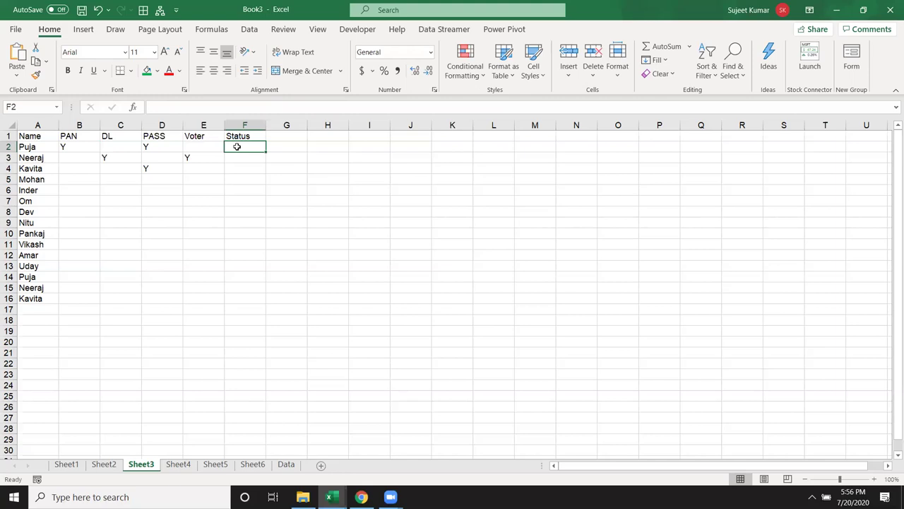
click(104, 465)
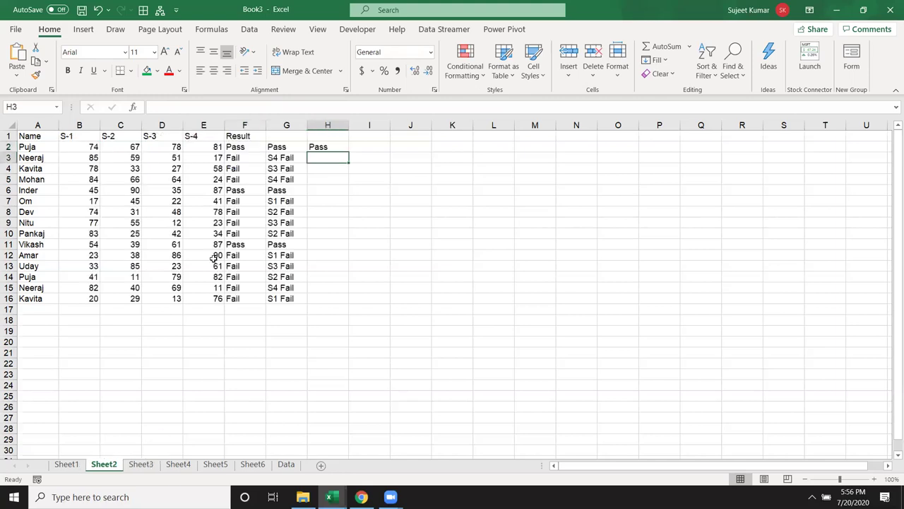
double_click(248, 160)
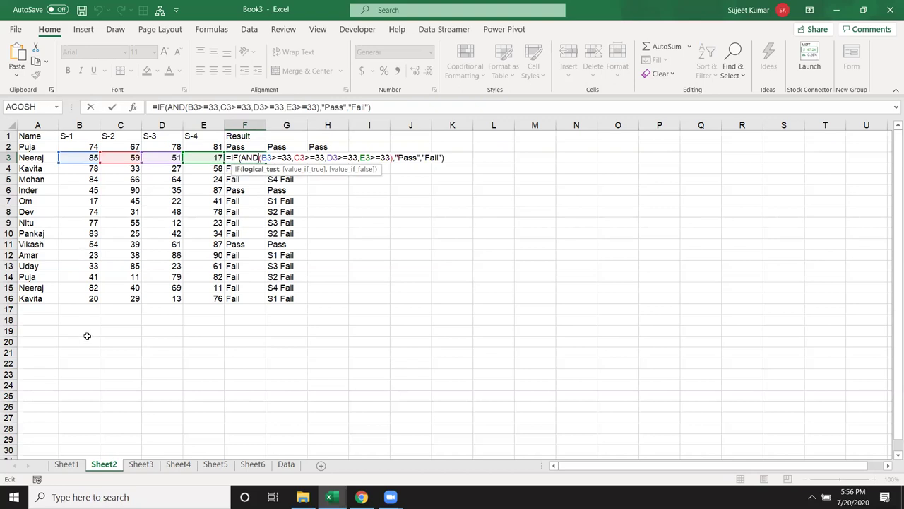
key(Escape)
click(140, 464)
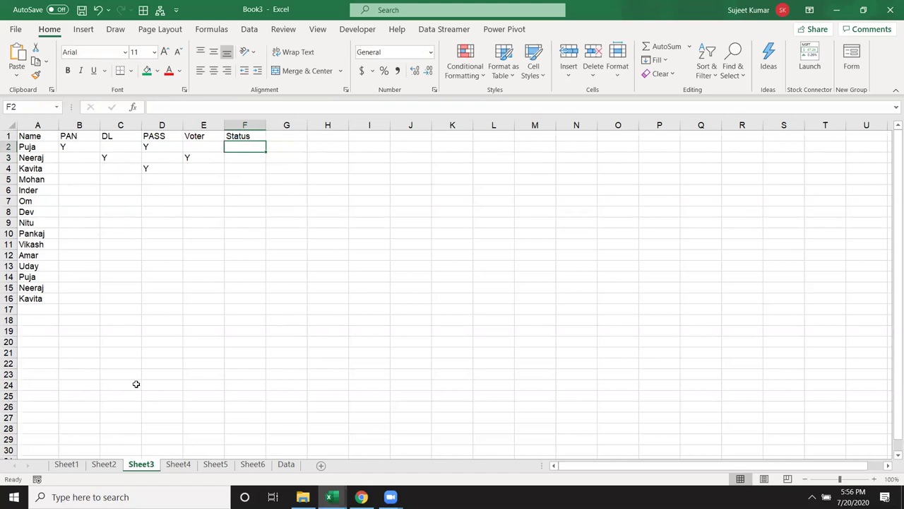
drag(63, 137, 136, 150)
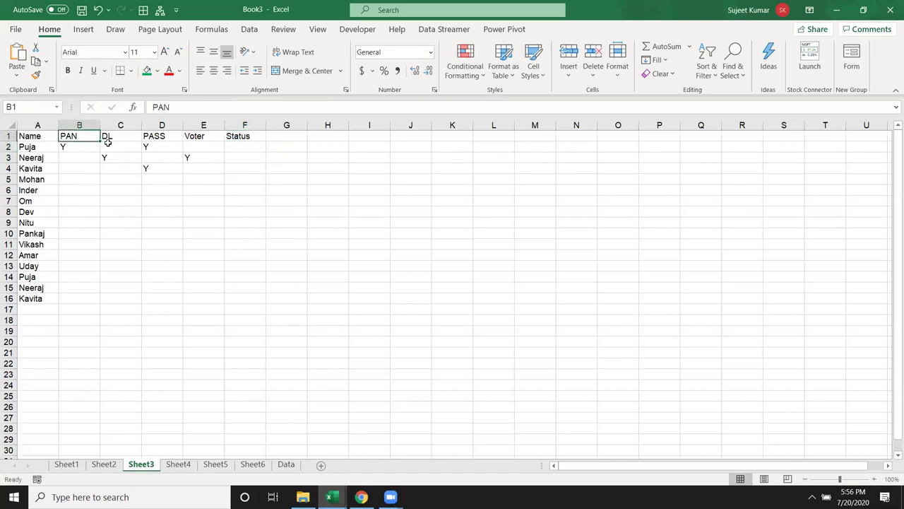
Enter =OR(B2="y",C2="y",D2="y",E2="y") in Status cell F2
click(227, 146)
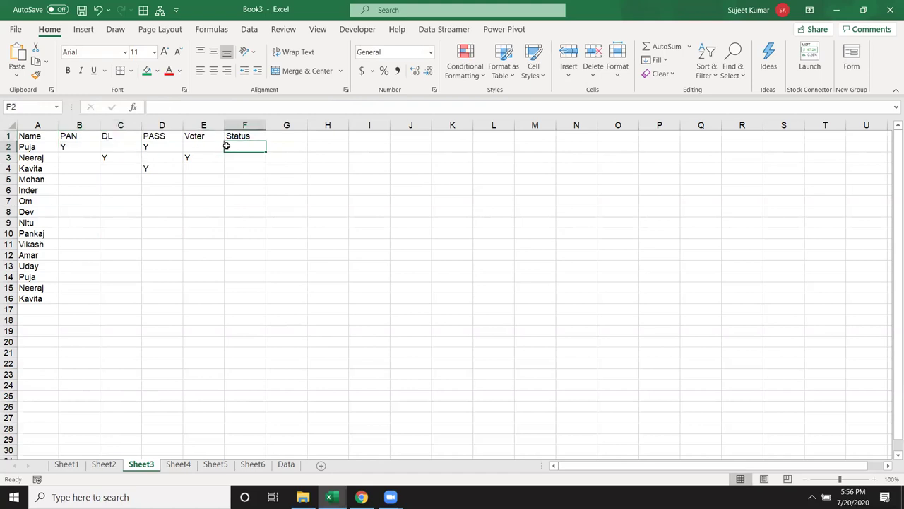
text(=or)
key(Tab)
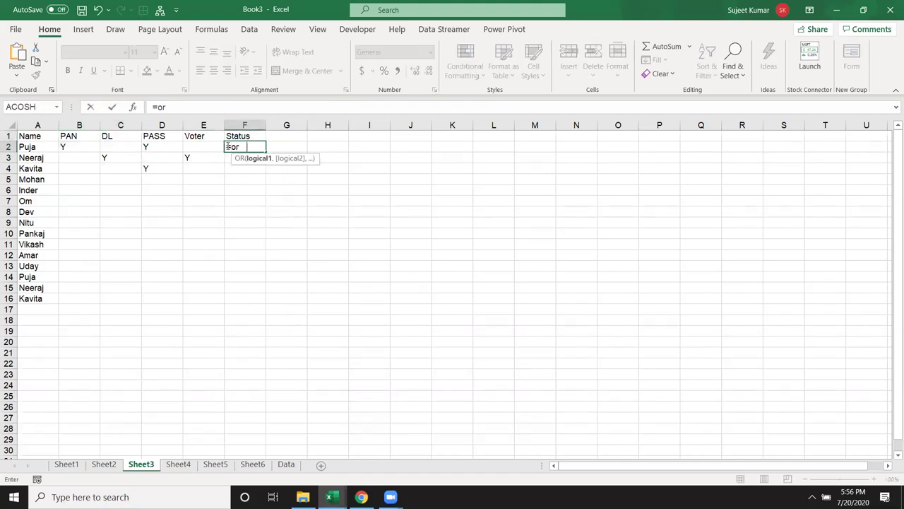
key(Left)
key(Left)
key(Left)
key(Left)
text(=")
text(y"s)
key(BackSpace)
text(,)
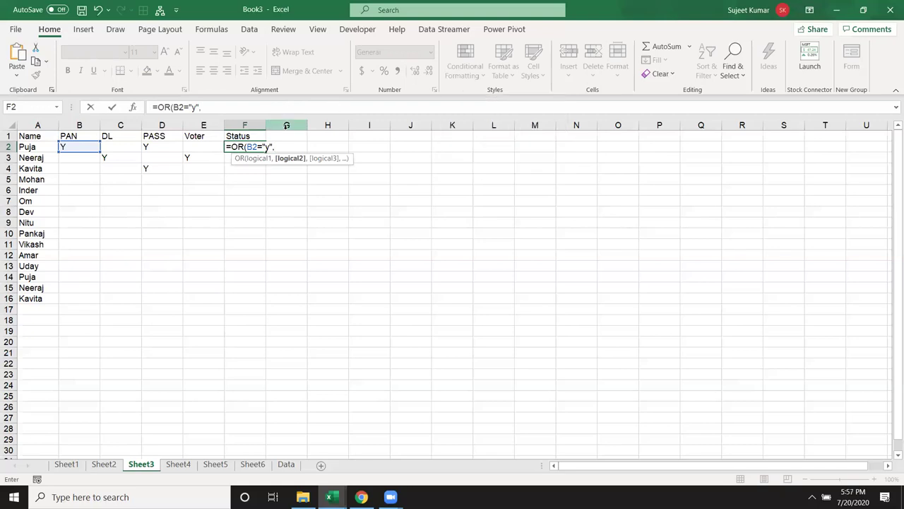
click(121, 146)
text(=)
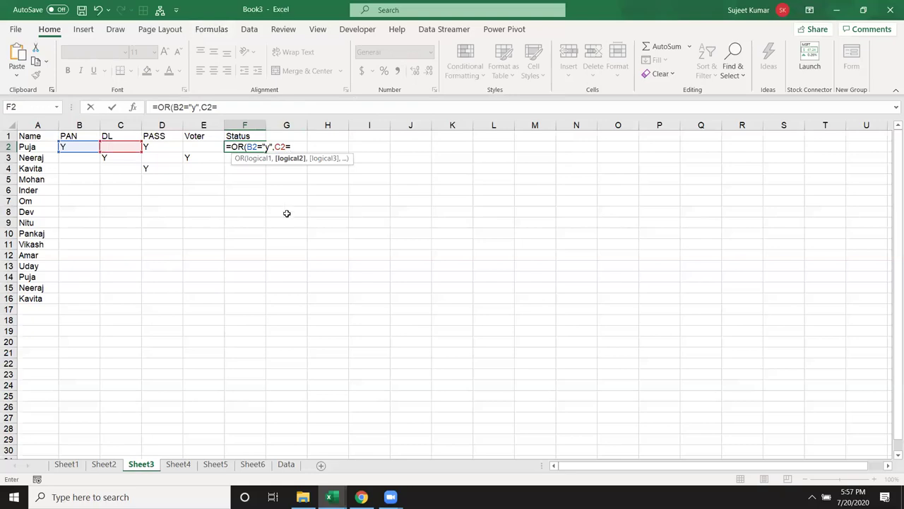
text("y",)
click(173, 147)
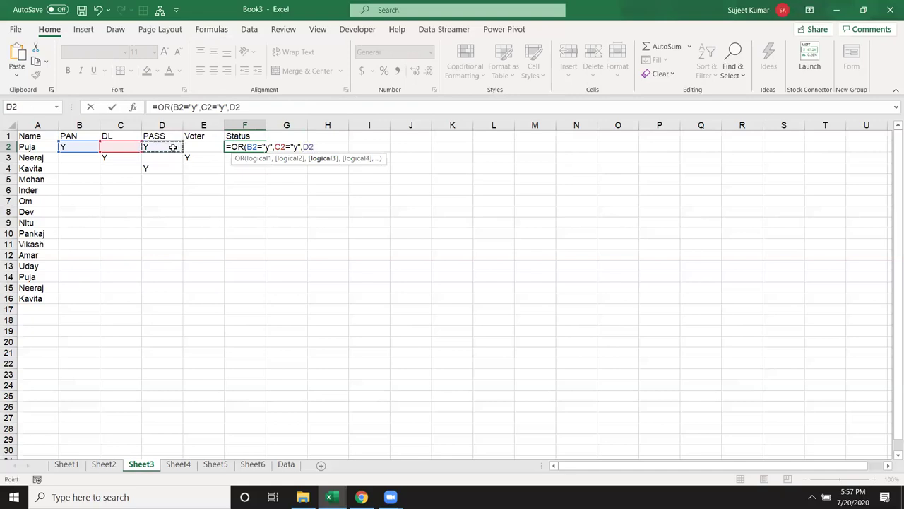
text(="y",)
click(198, 148)
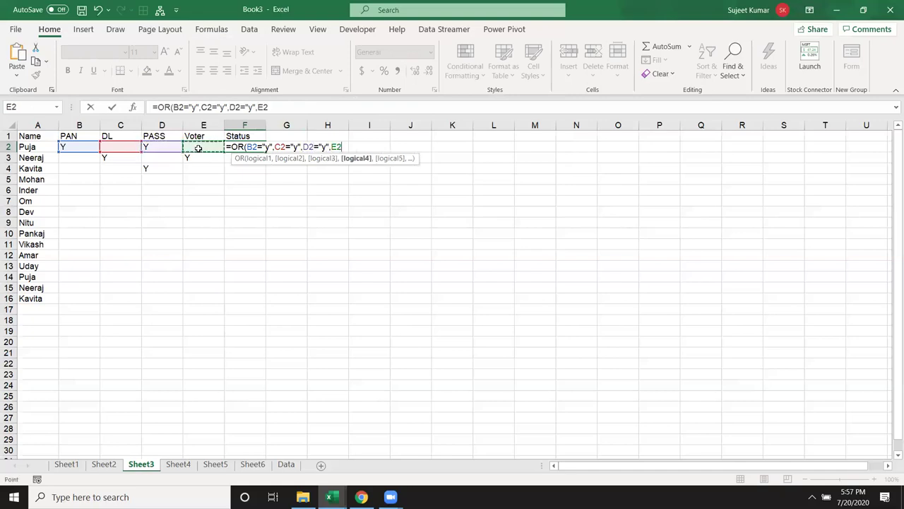
text(="y"))
key(Return)
Fill the OR formula down from F2 to F4
key(Up)
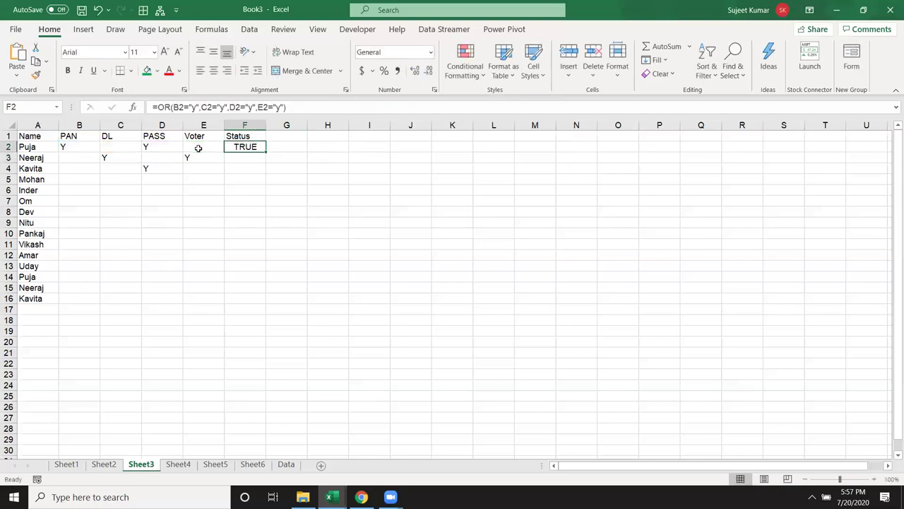
drag(266, 152, 263, 171)
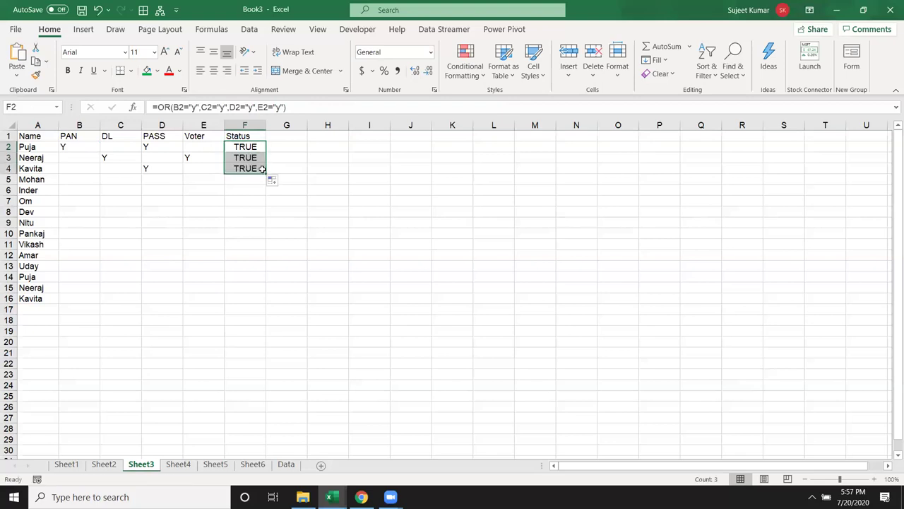
click(247, 147)
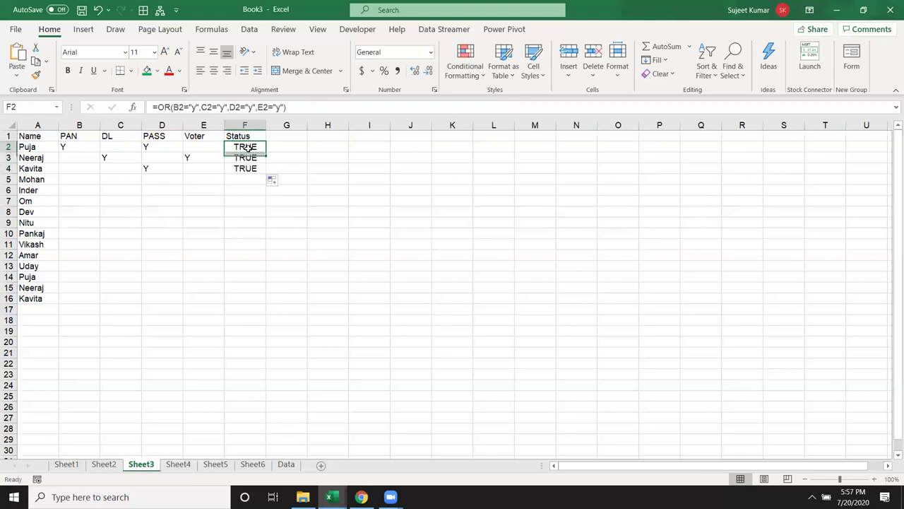
Wrap F2's OR test in IF(...,"OK","Pending") so it shows OK
click(157, 107)
text(IF()
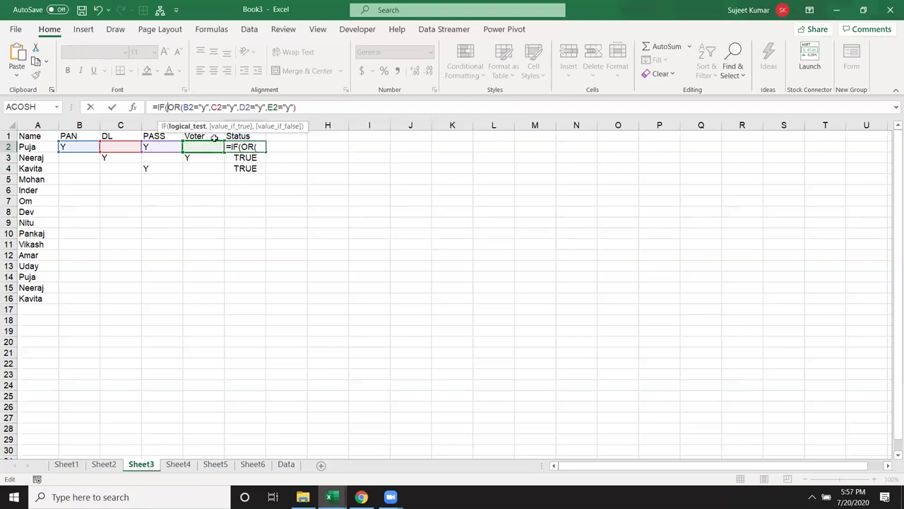
click(306, 110)
text(,")
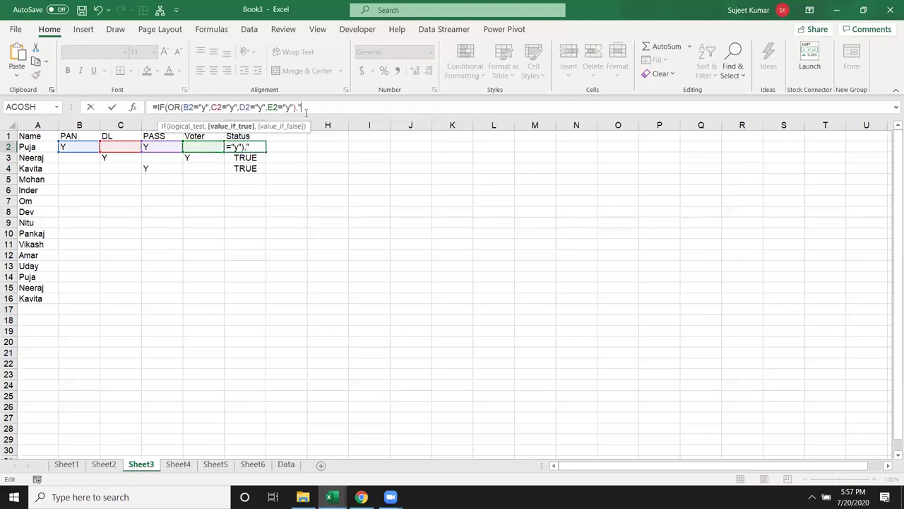
text(OK","Pending"))
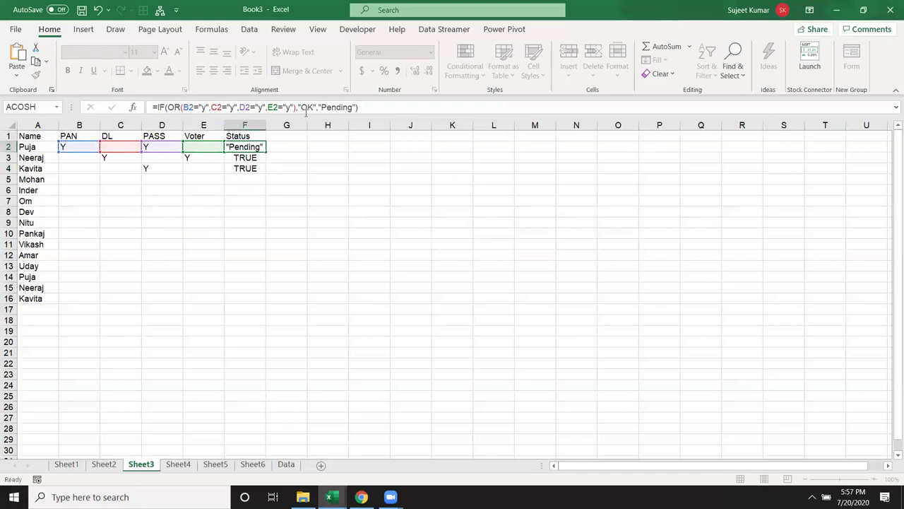
key(Return)
Copy the IF(OR) formula down to F3:F4, check F2, and return to Sheet2
click(259, 146)
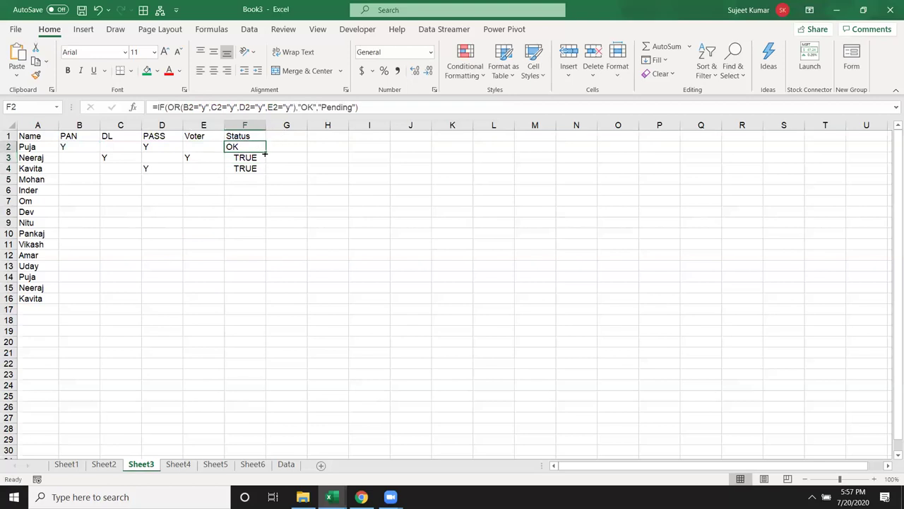
double_click(265, 152)
click(258, 148)
double_click(258, 147)
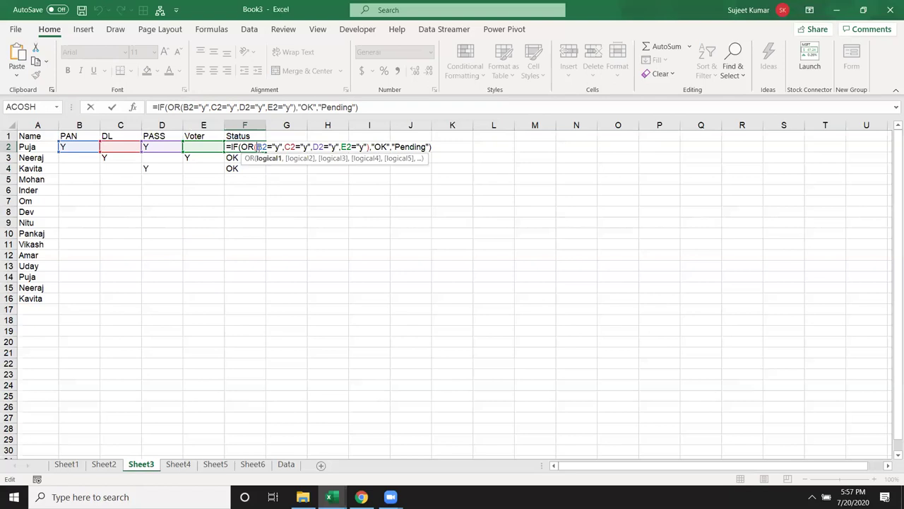
key(Return)
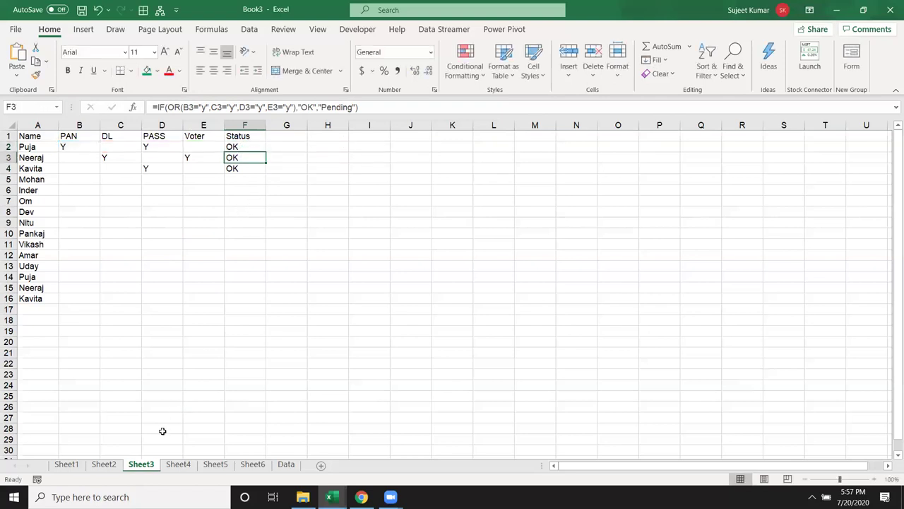
click(103, 464)
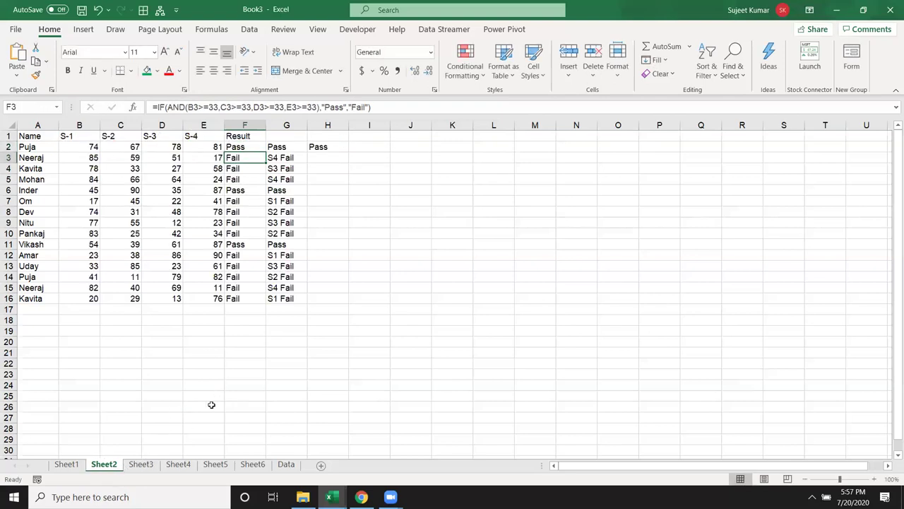
Inspect the nested IF formula in Sheet2's cell G3
click(282, 160)
double_click(282, 160)
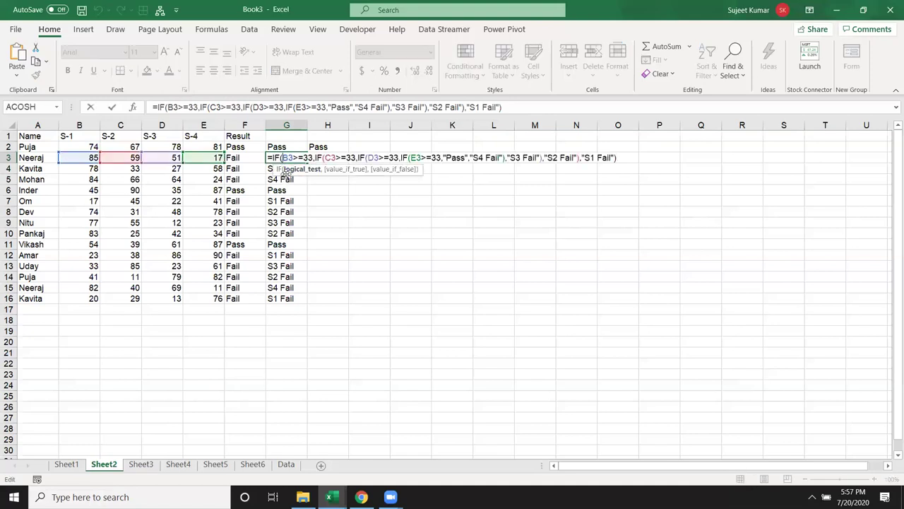
key(Return)
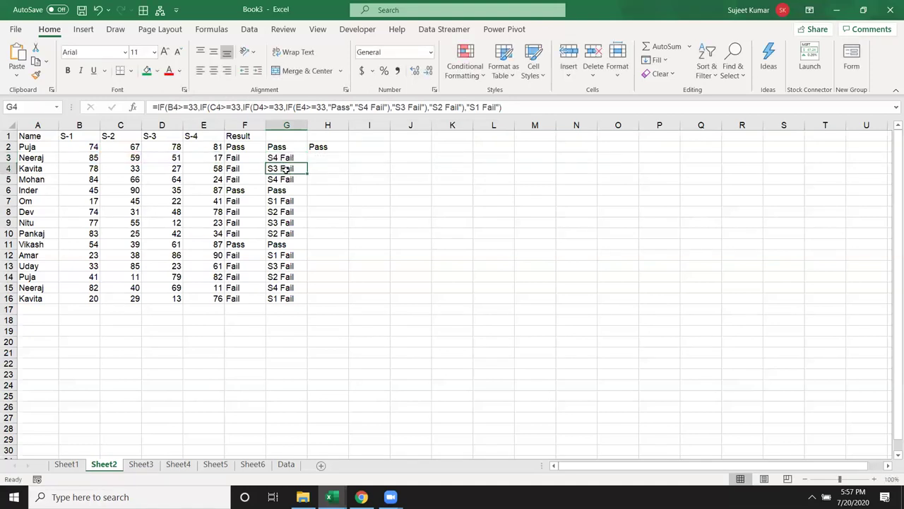
click(284, 158)
double_click(283, 157)
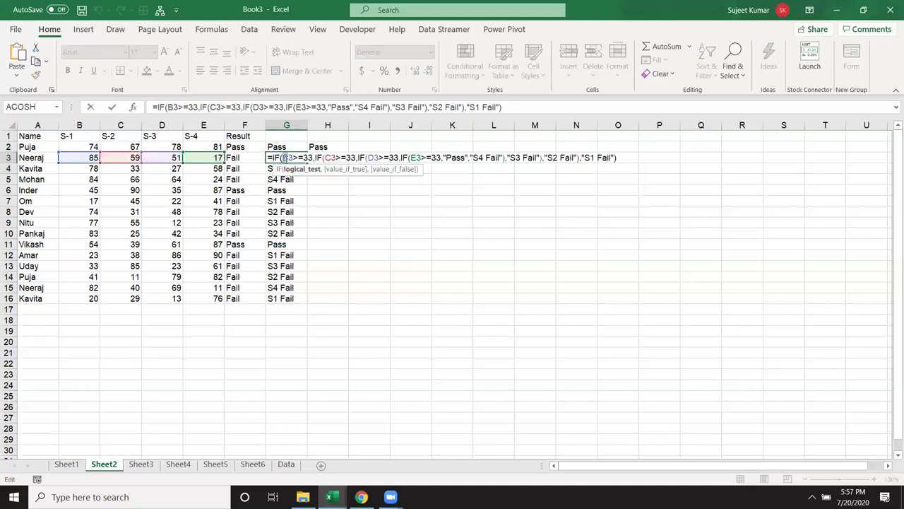
key(Return)
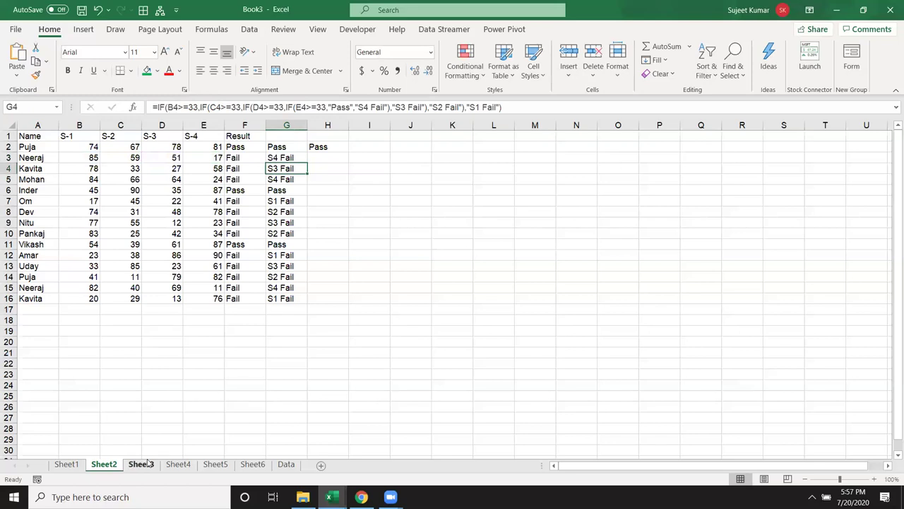
On Sheet3, review the IF(OR) Status formula in F2
click(145, 464)
click(244, 147)
double_click(244, 147)
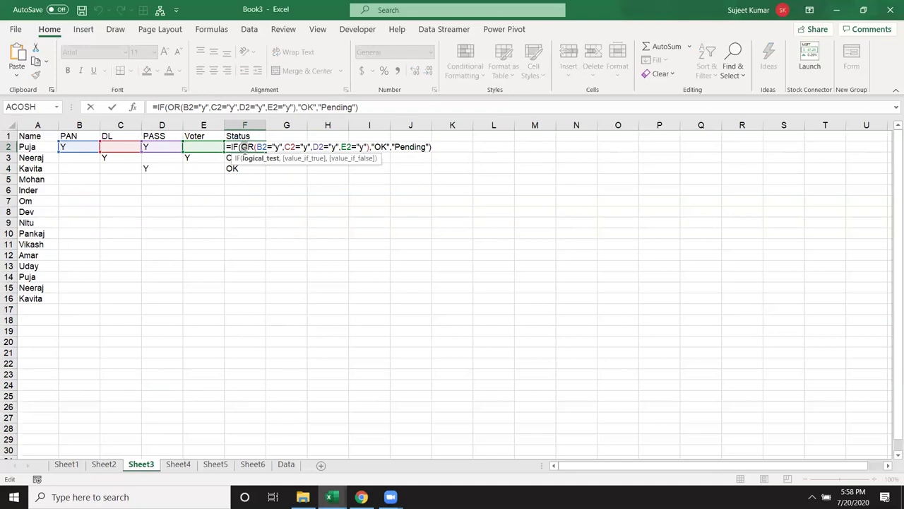
key(Escape)
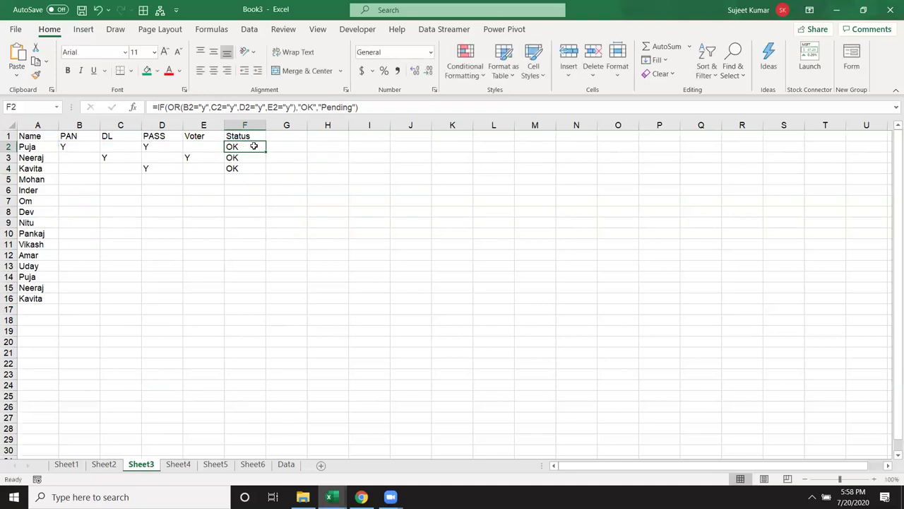